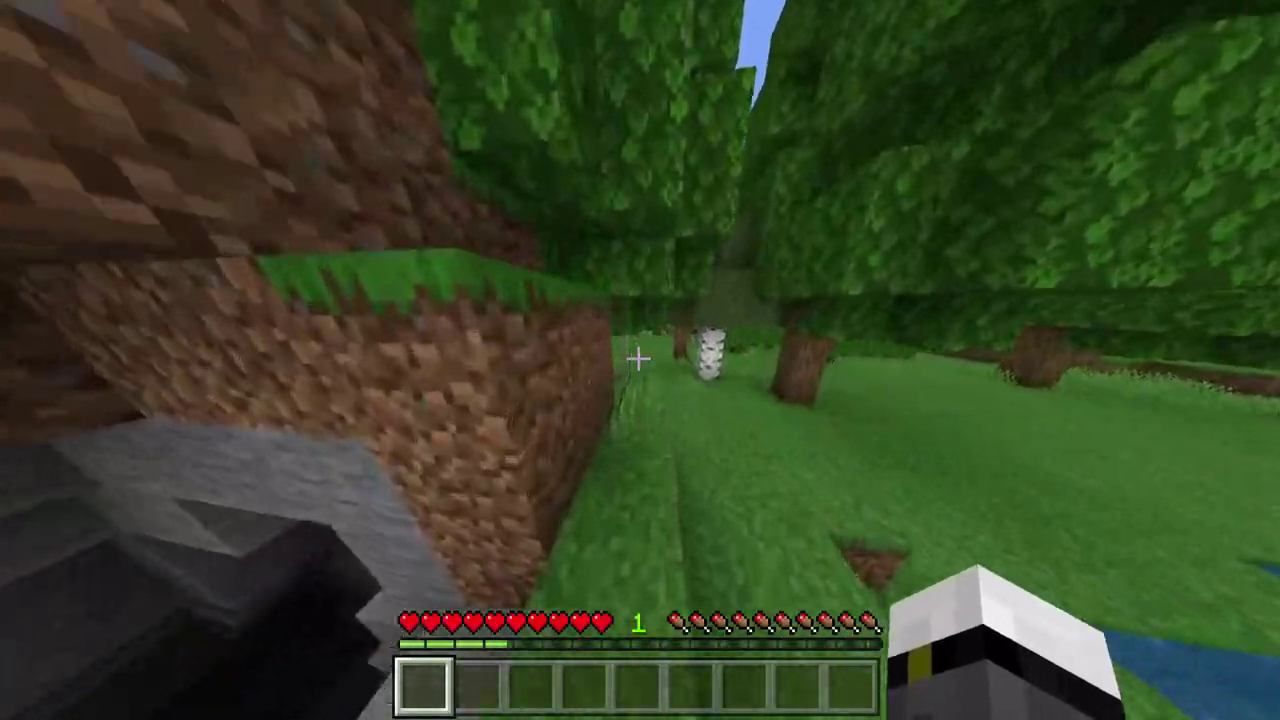
Step: Leave the open Minecraft world for the worlds list and return to the Windows desktop
key(Escape)
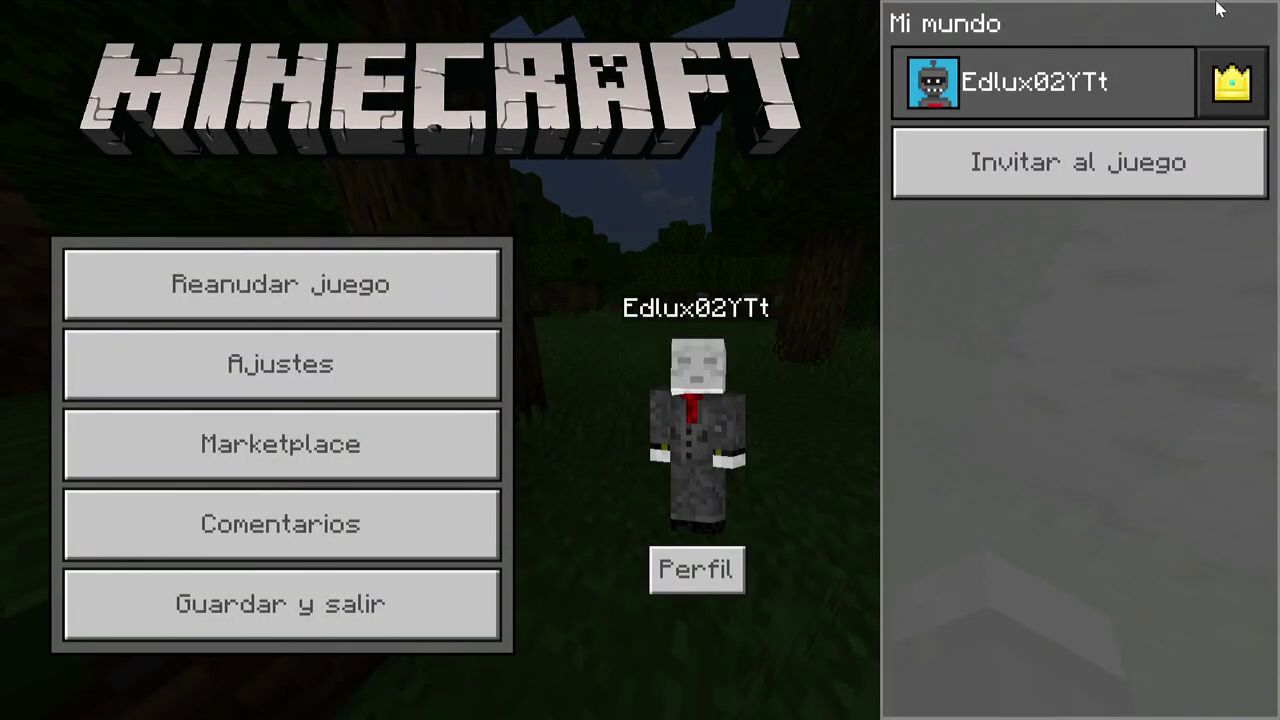
click(1210, 16)
click(451, 560)
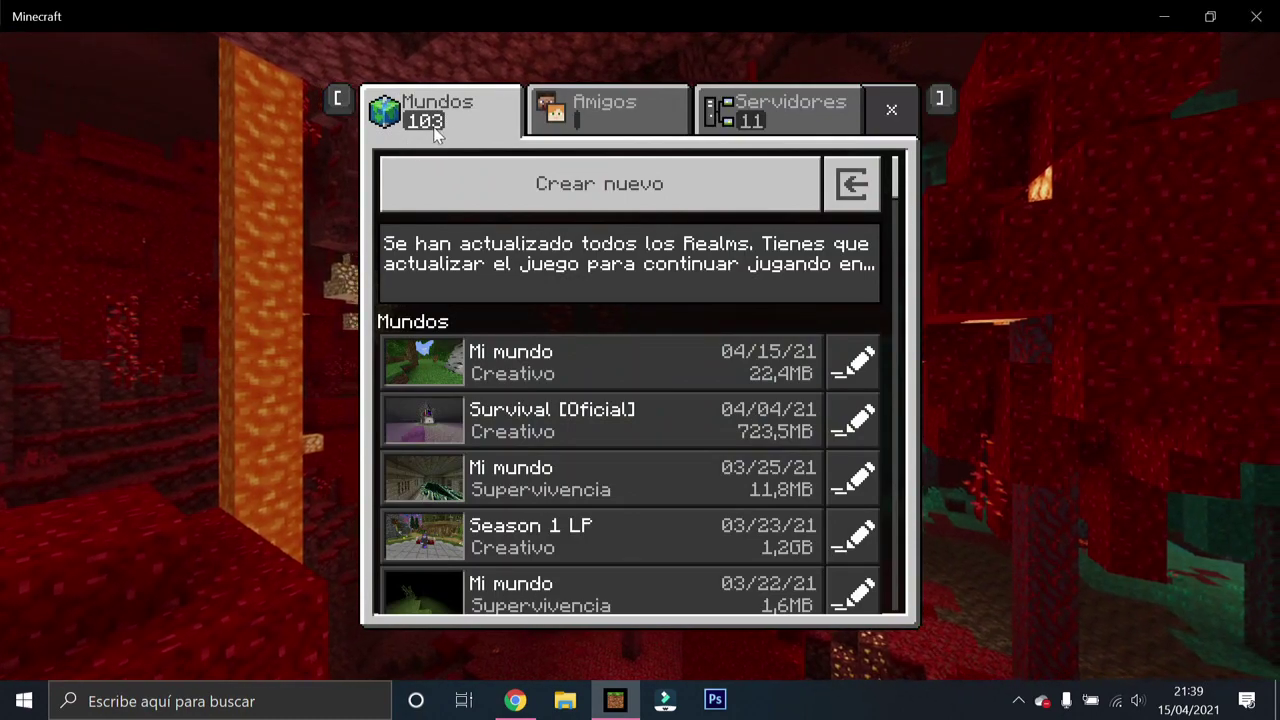
key(super+d)
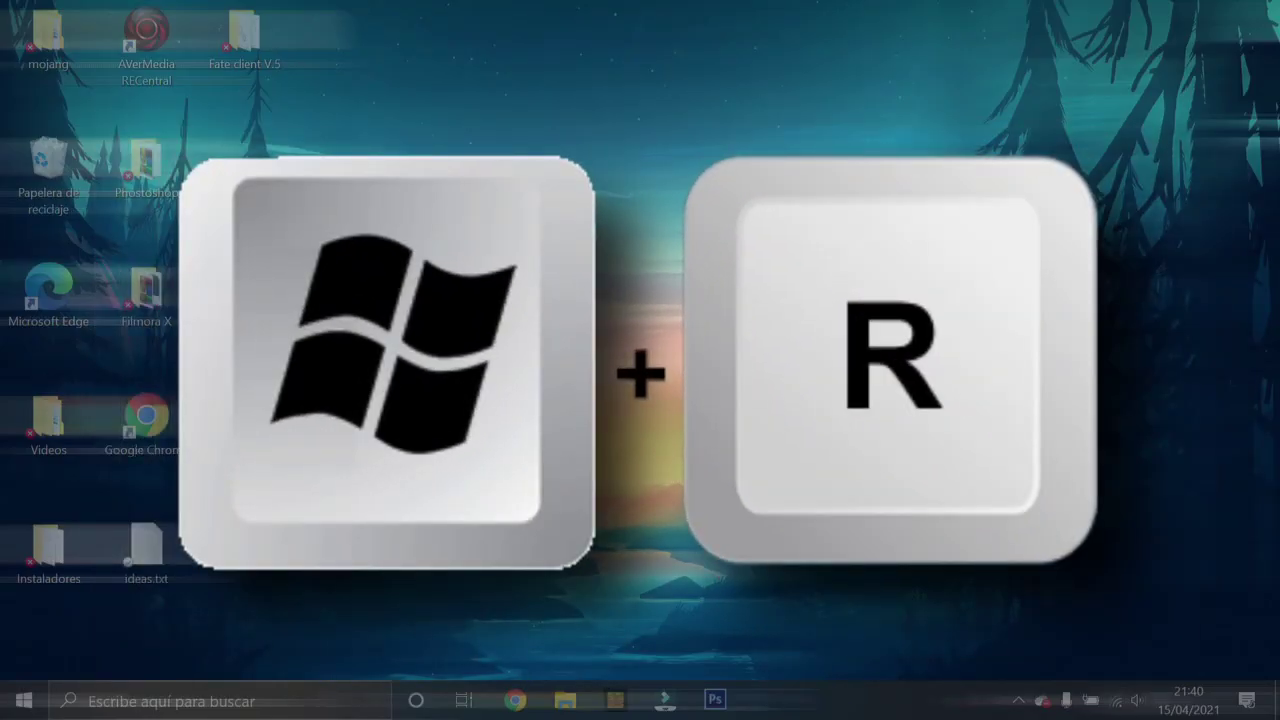
Step: Open %appdata% through the Windows Run dialog and go to the Local folder inside AppData
key(super+r)
drag(129, 474, 255, 393)
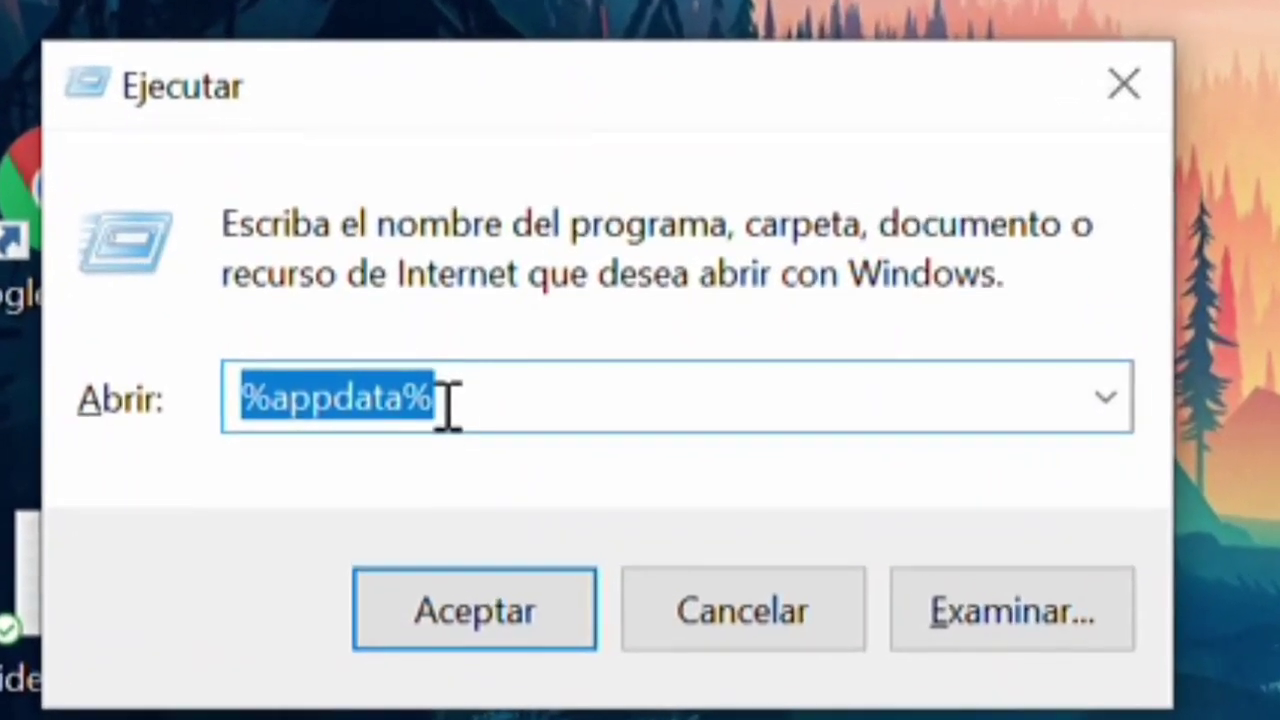
click(290, 566)
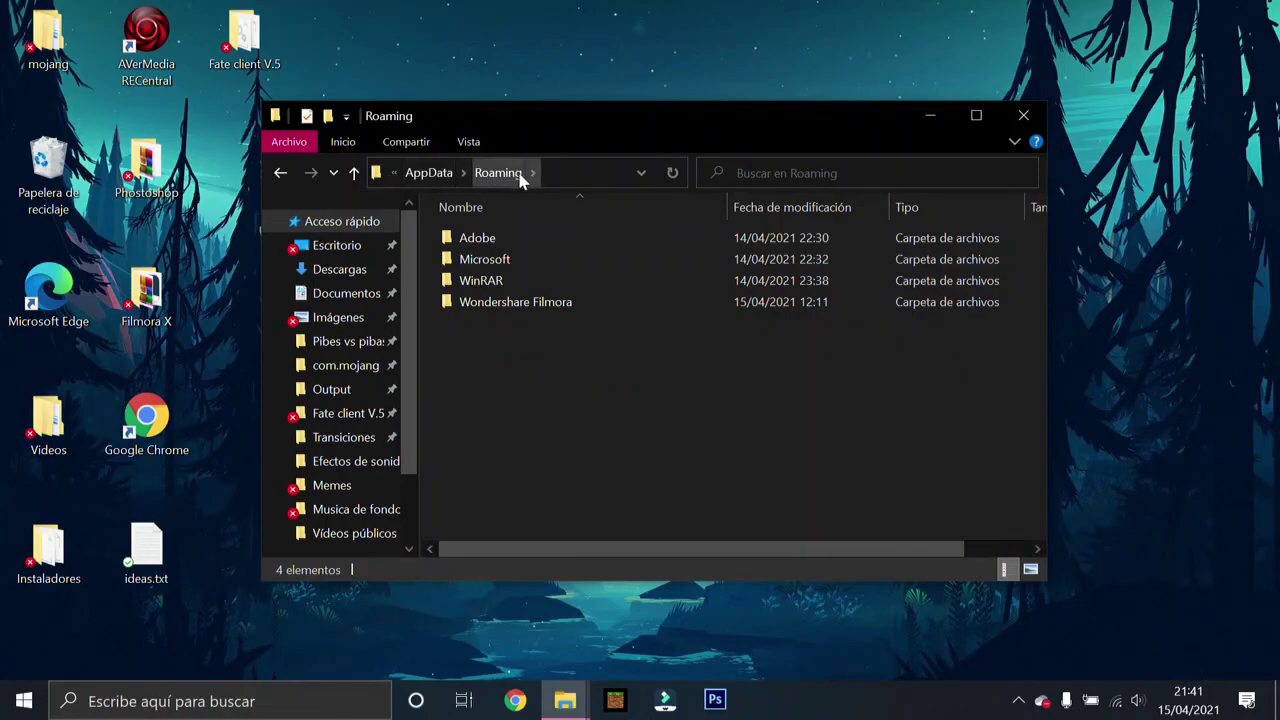
click(430, 176)
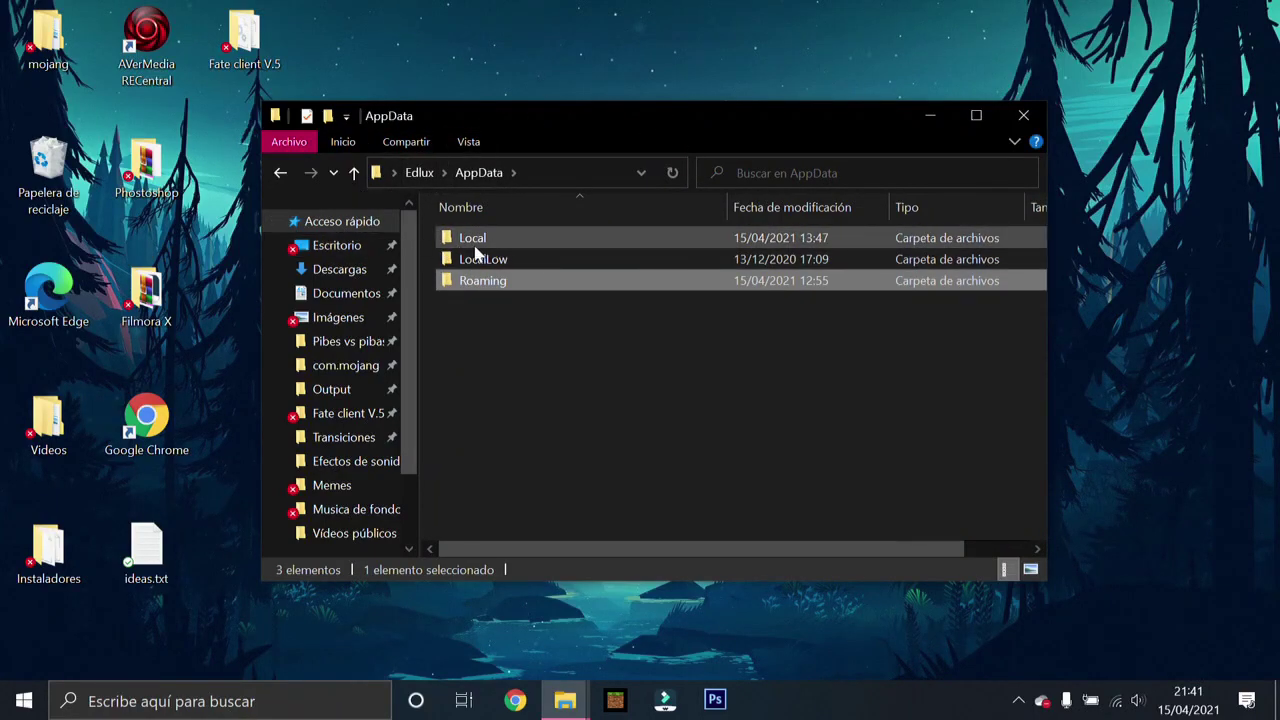
double_click(544, 241)
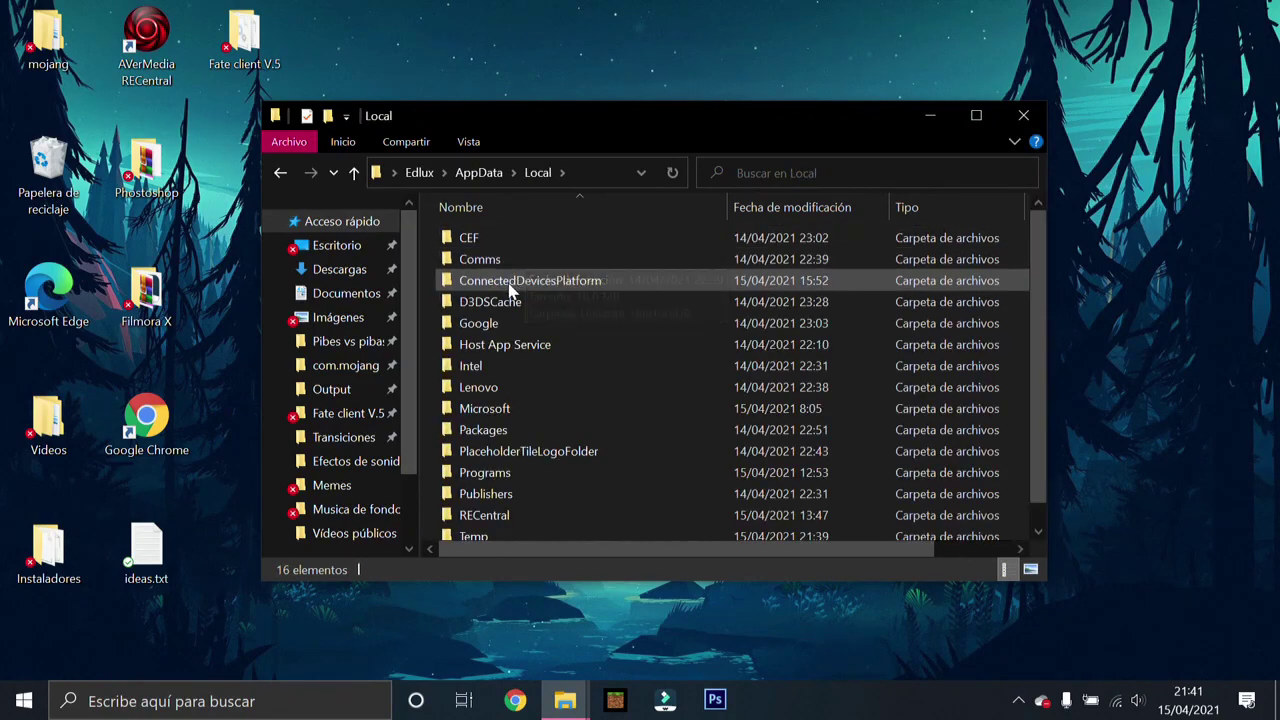
Step: Open the com.mojang folder under Packages, Microsoft.MinecraftUWP_8wekyb3d8bbwe, LocalState, games
double_click(530, 432)
scroll(1038, 254, down, 1)
drag(1038, 254, 1040, 314)
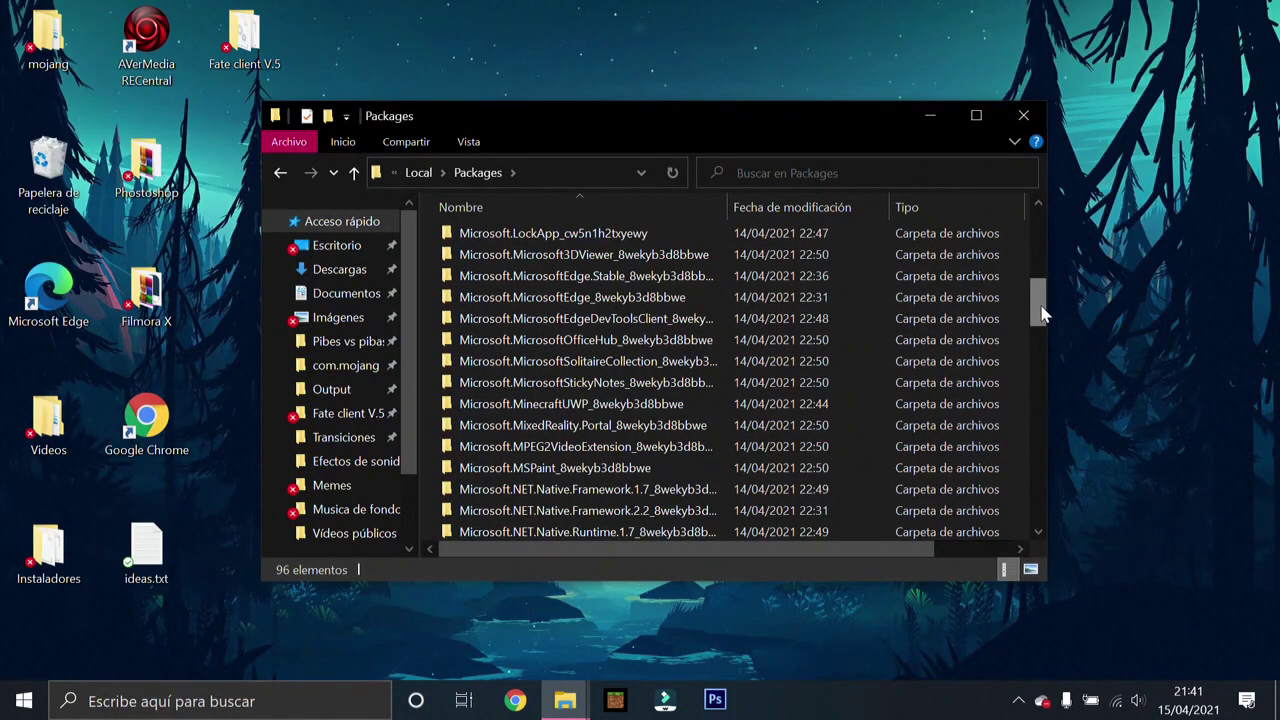
double_click(584, 412)
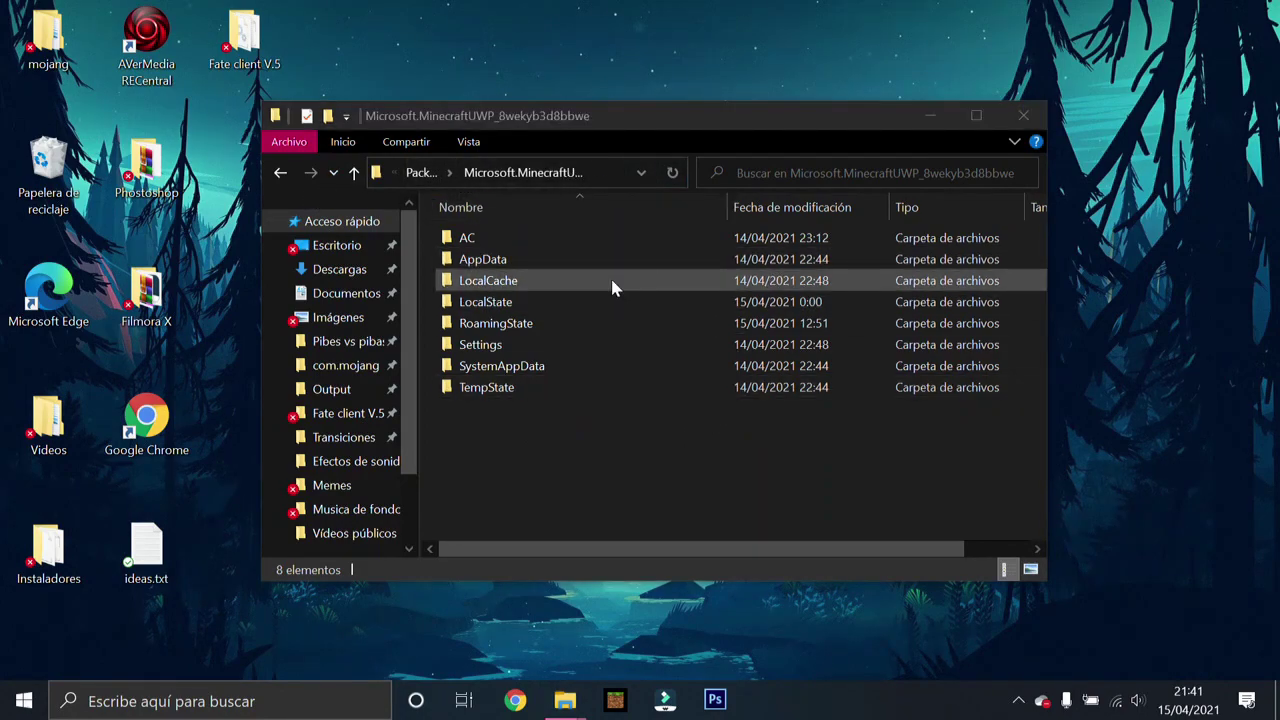
double_click(595, 301)
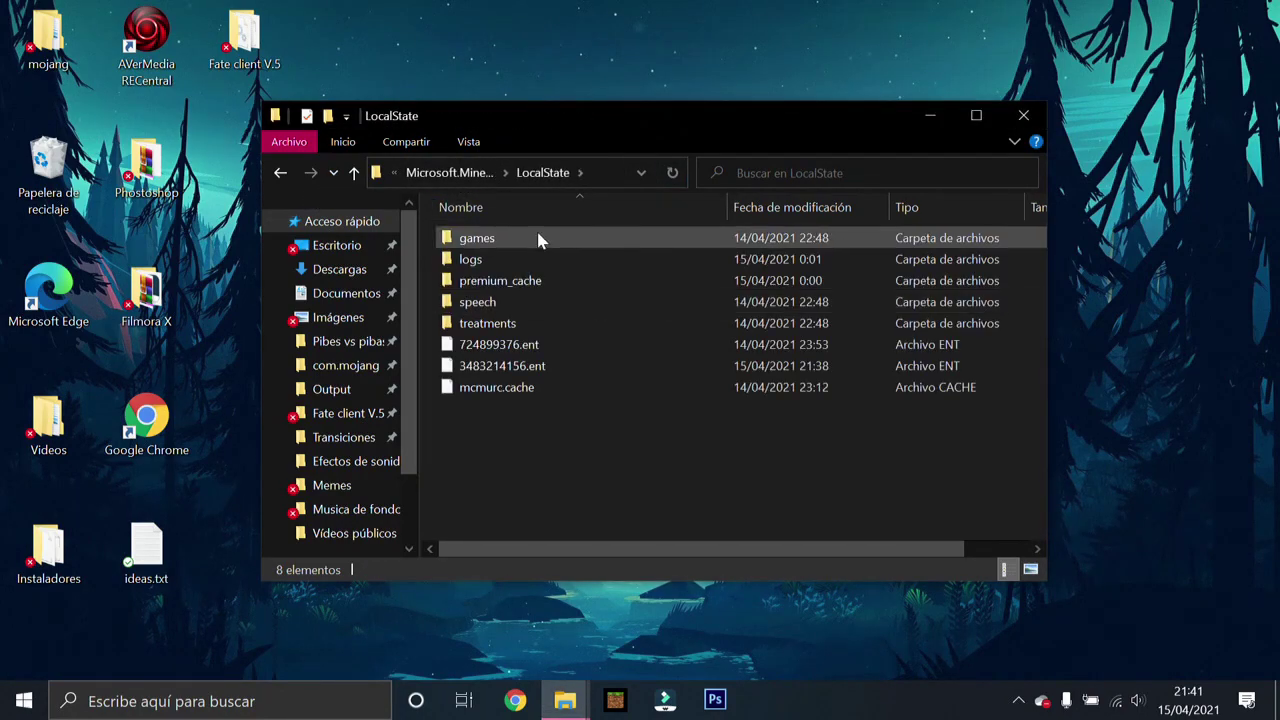
double_click(477, 238)
double_click(558, 248)
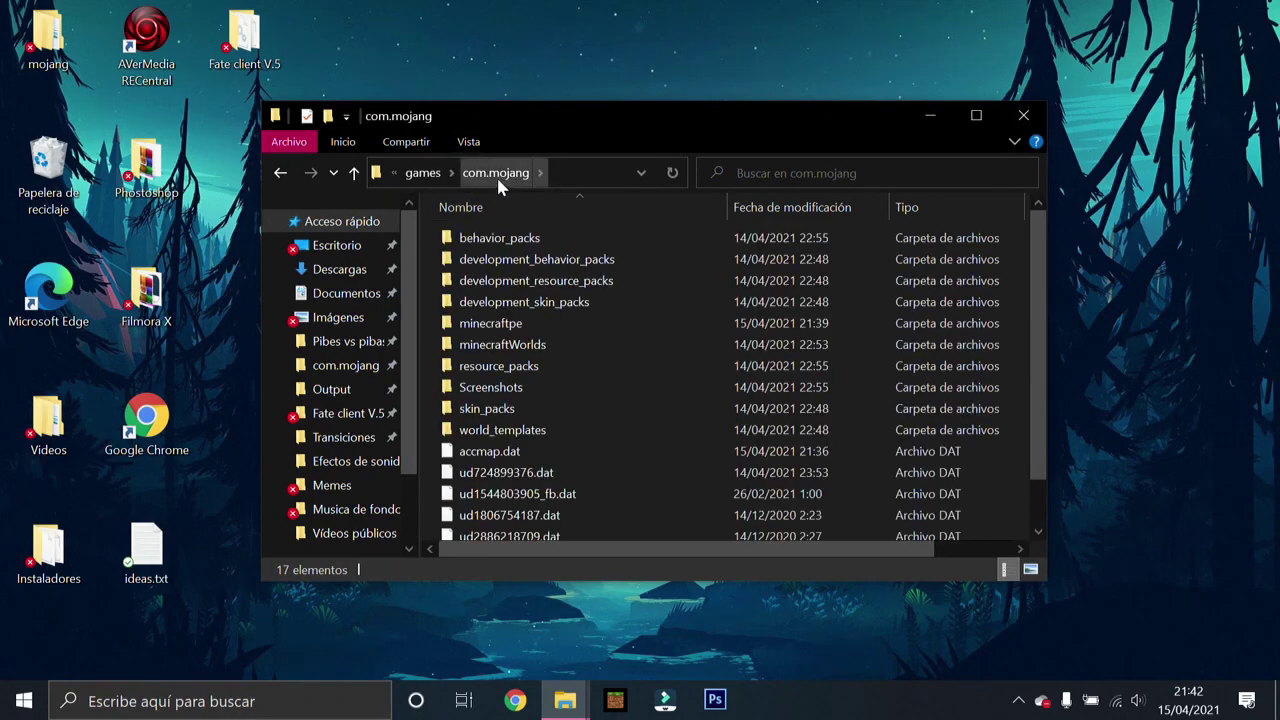
Step: Return to the games folder and pin its com.mojang folder to Quick access
right_click(517, 180)
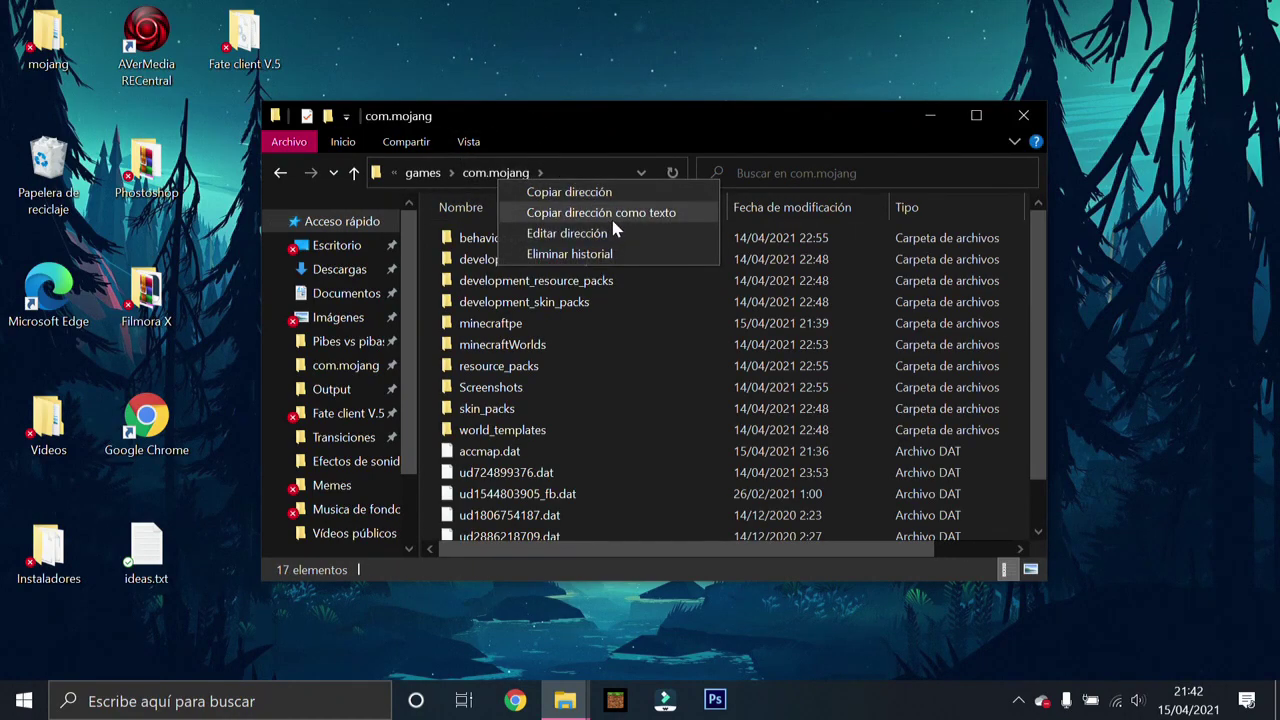
key(alt+Left)
right_click(534, 243)
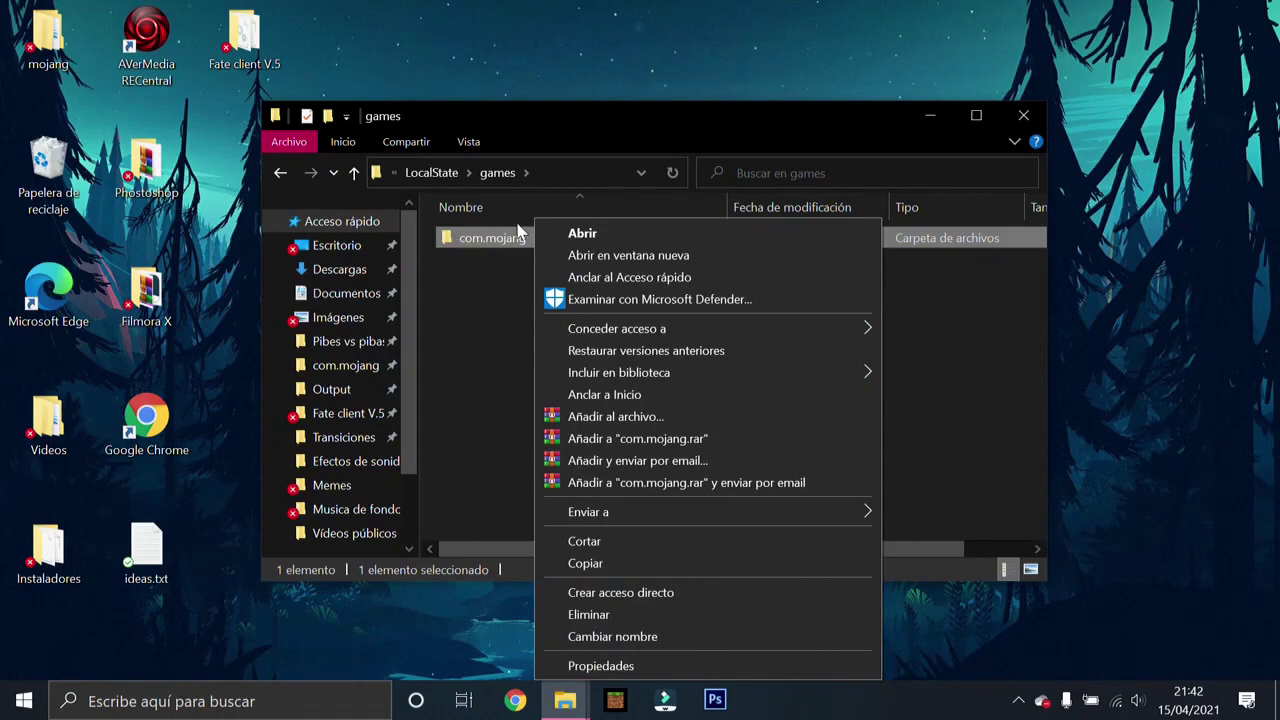
click(734, 395)
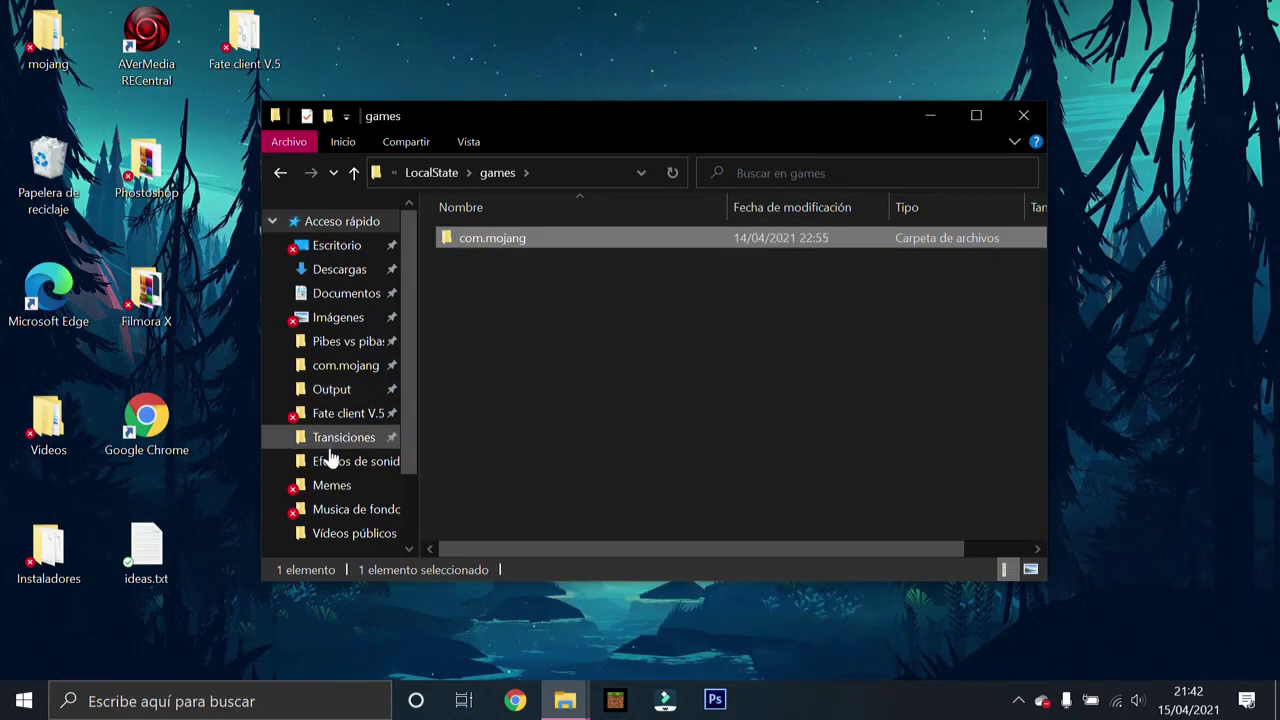
right_click(510, 237)
click(709, 268)
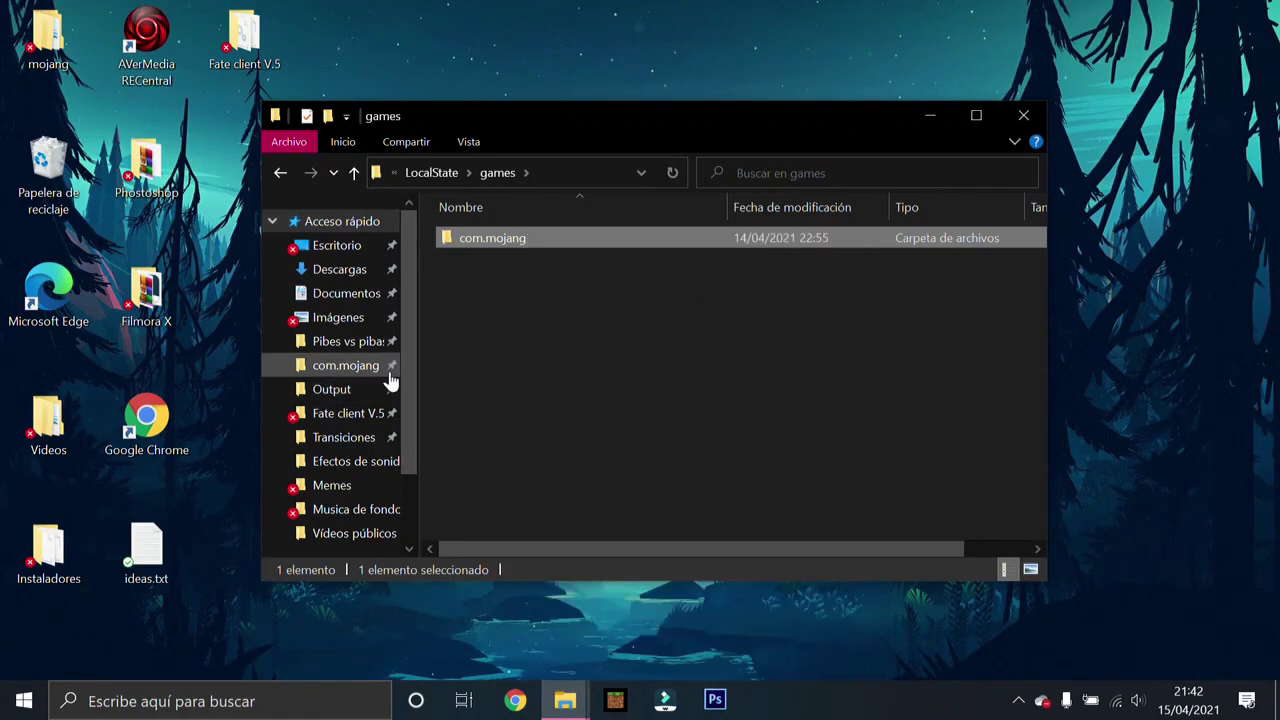
Step: Open the world folder 0VUxXxvzKAA= inside com.mojang's minecraftWorlds folder
double_click(509, 240)
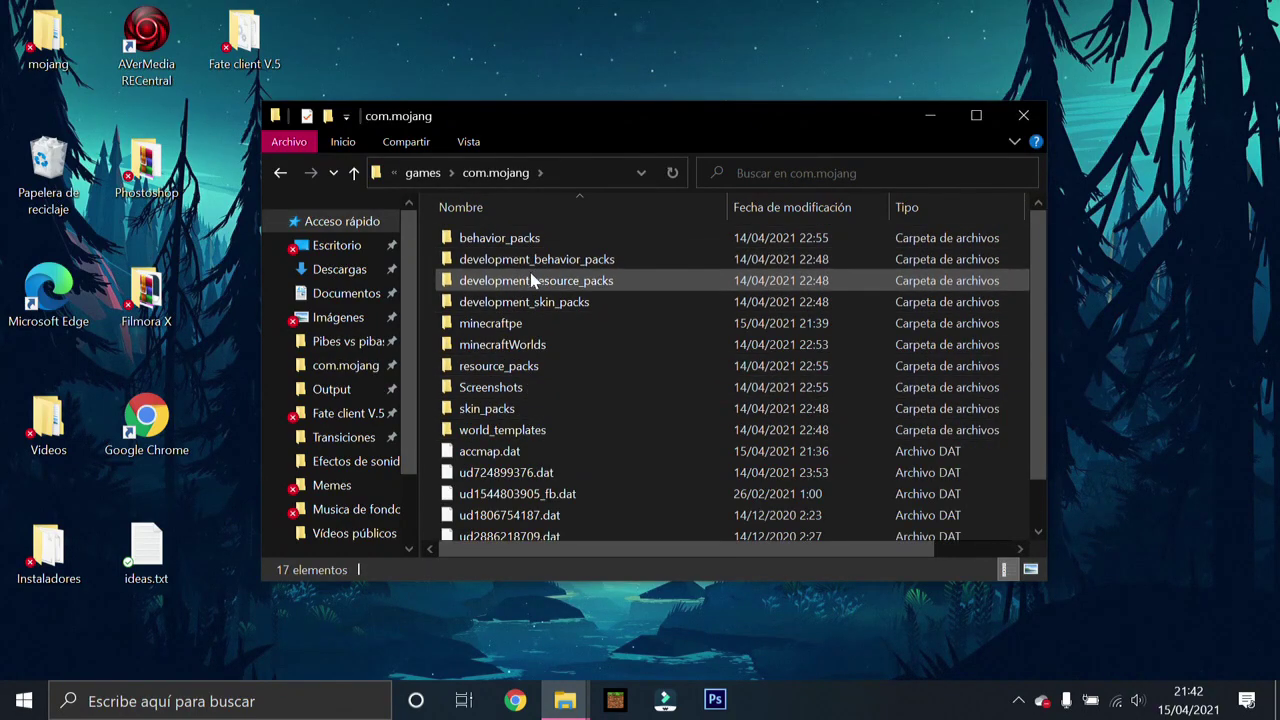
double_click(578, 350)
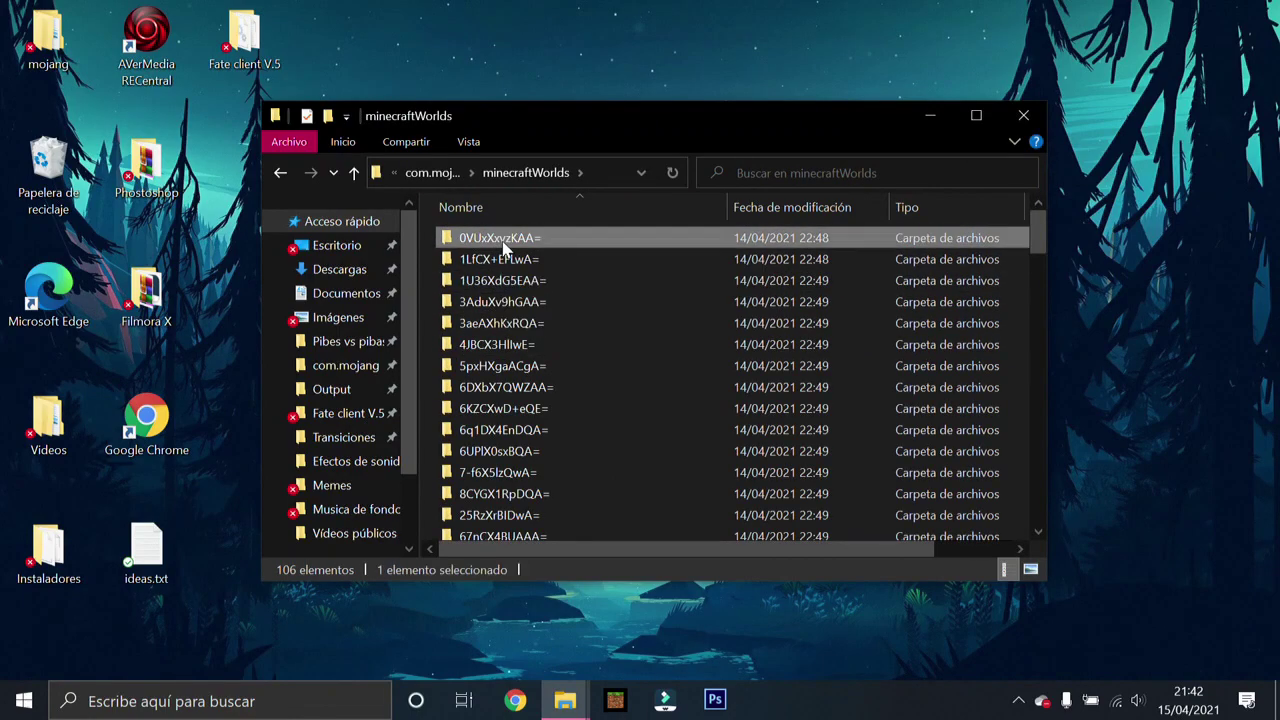
double_click(505, 240)
Step: View the world's world_icon.jpeg to identify which map the folder holds, and close the image
drag(545, 532, 549, 226)
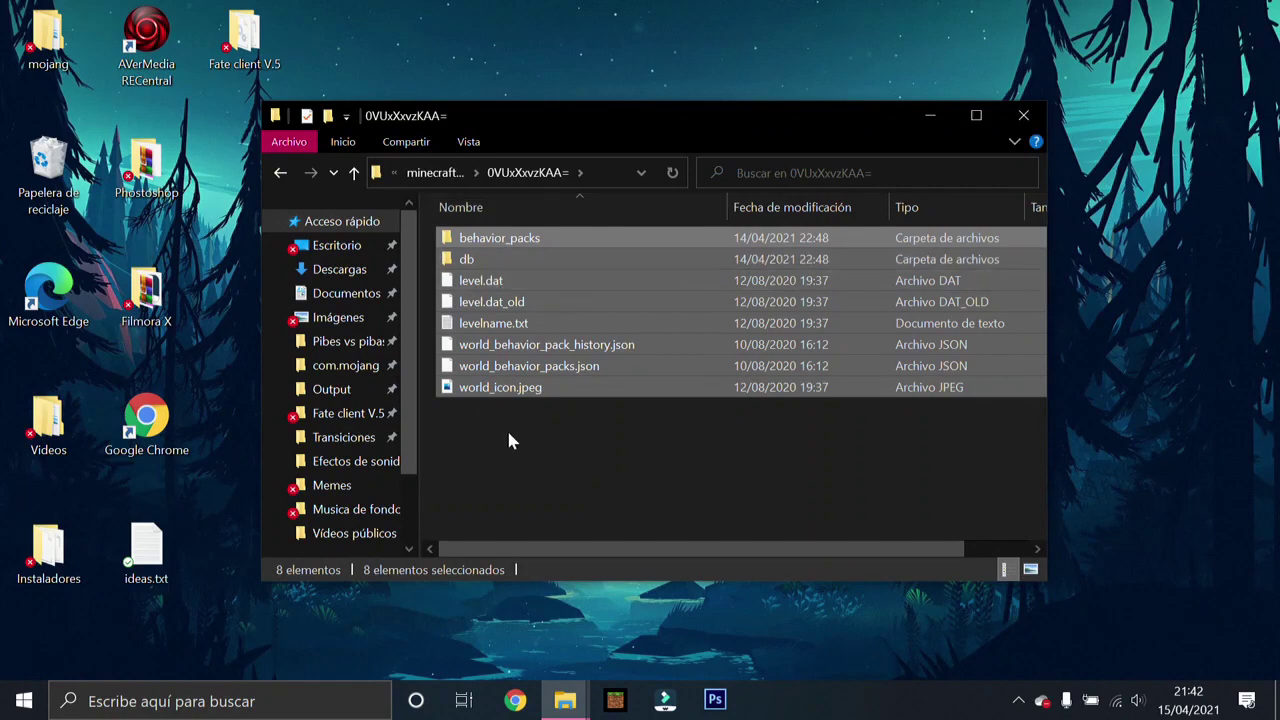
click(535, 393)
double_click(535, 393)
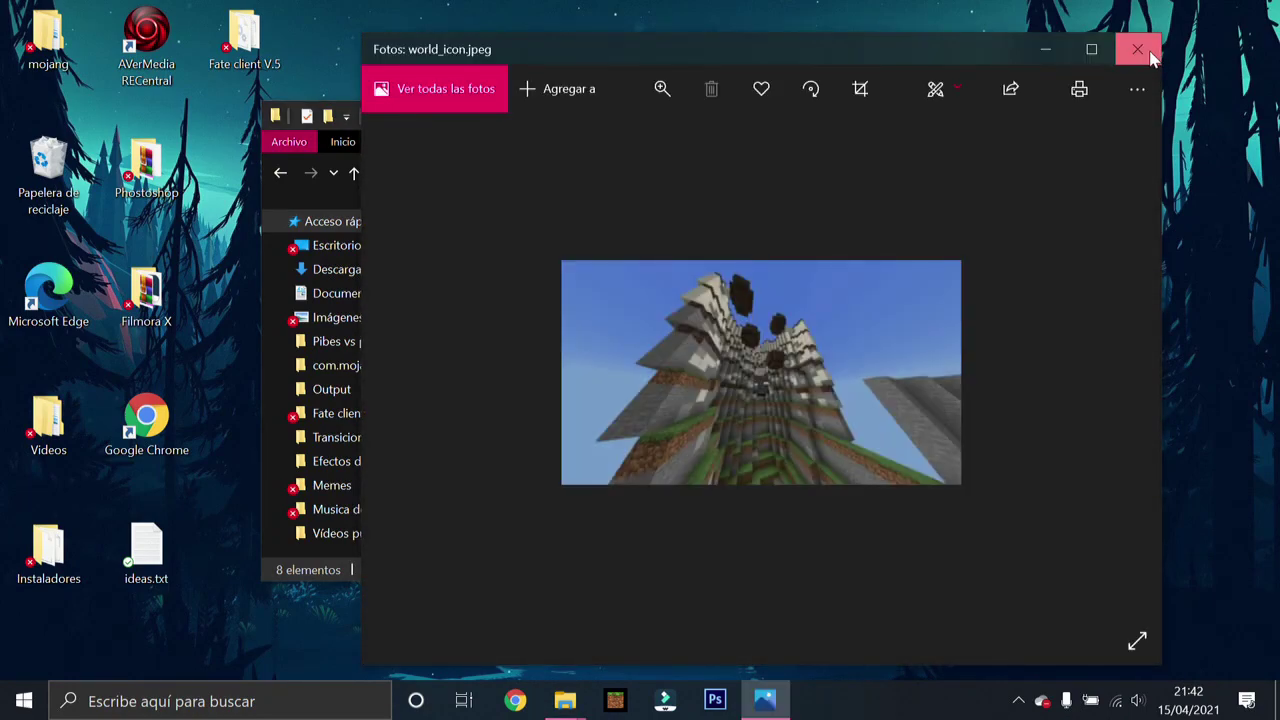
click(1137, 49)
Step: Compress all files and folders of the world into a zip file named holabuenosdías.zip
drag(598, 484, 622, 224)
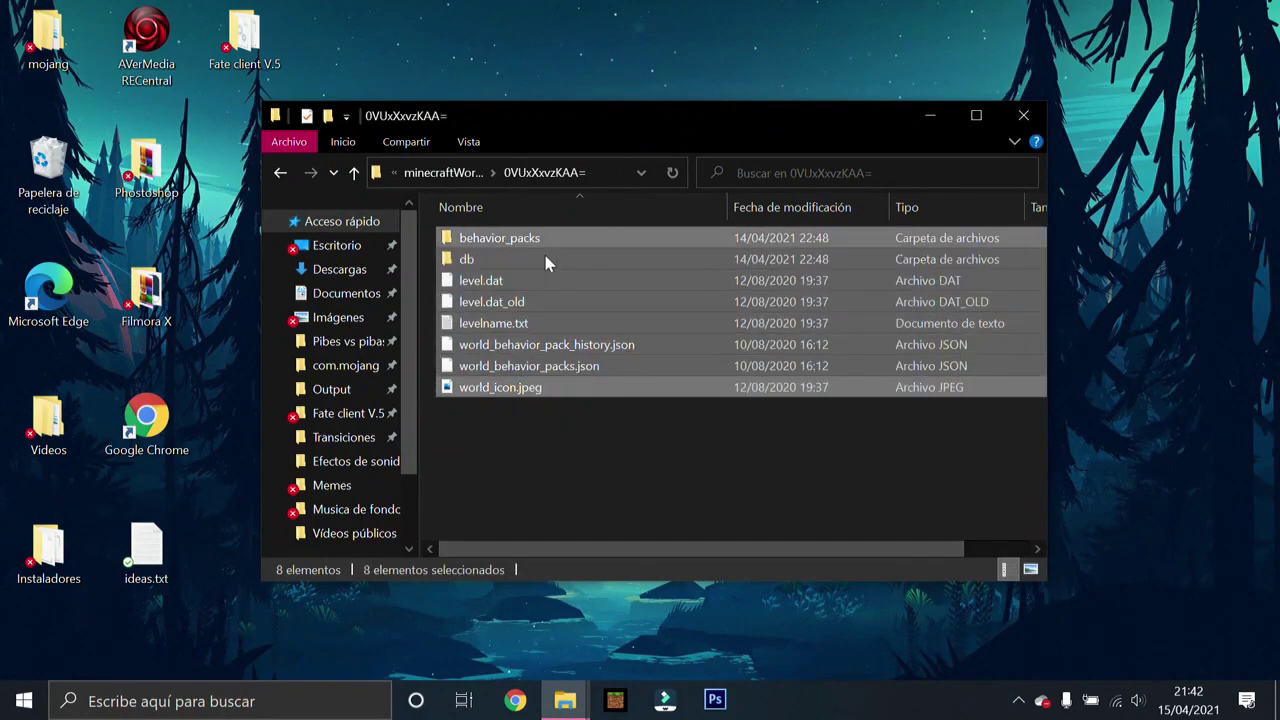
right_click(619, 276)
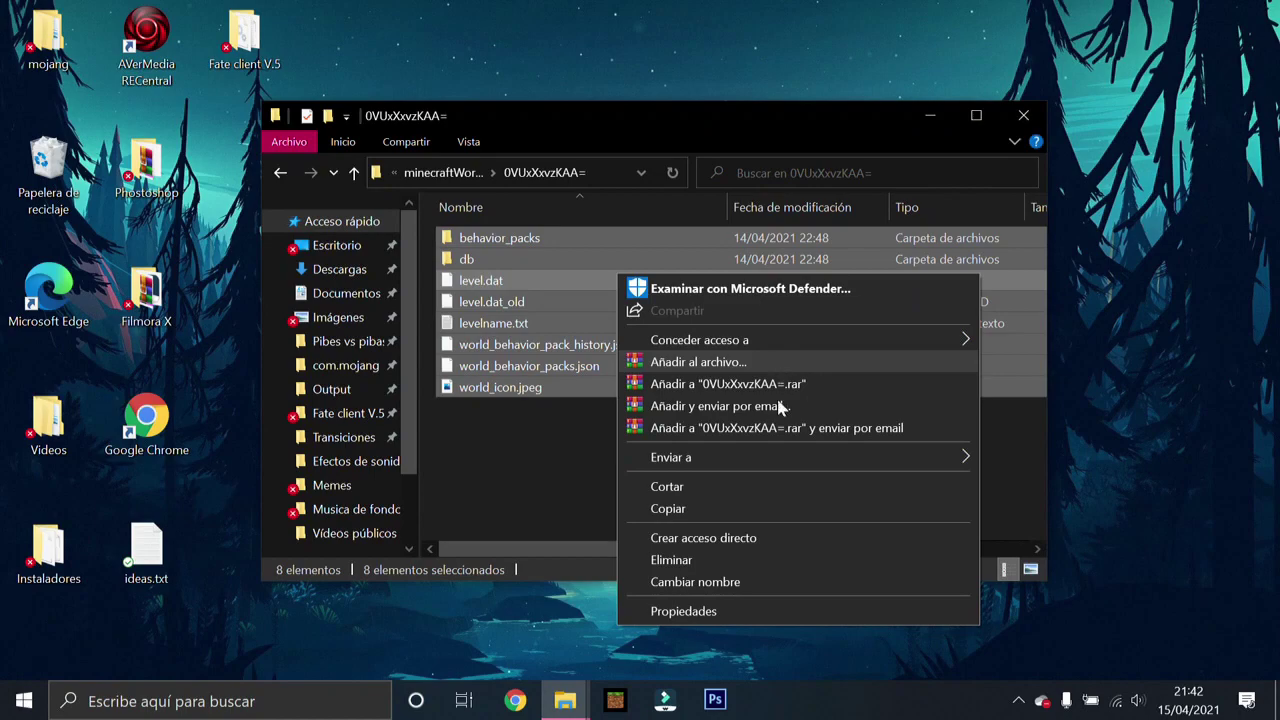
mouse_move(772, 466)
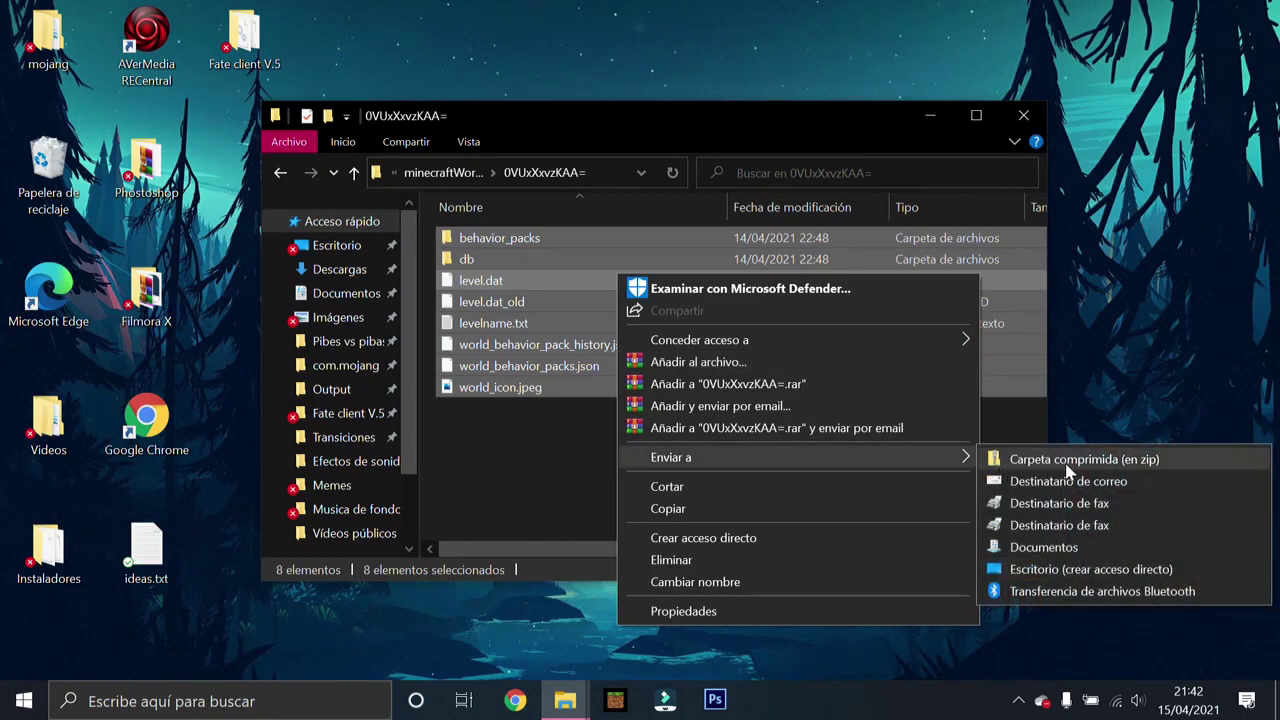
click(1115, 462)
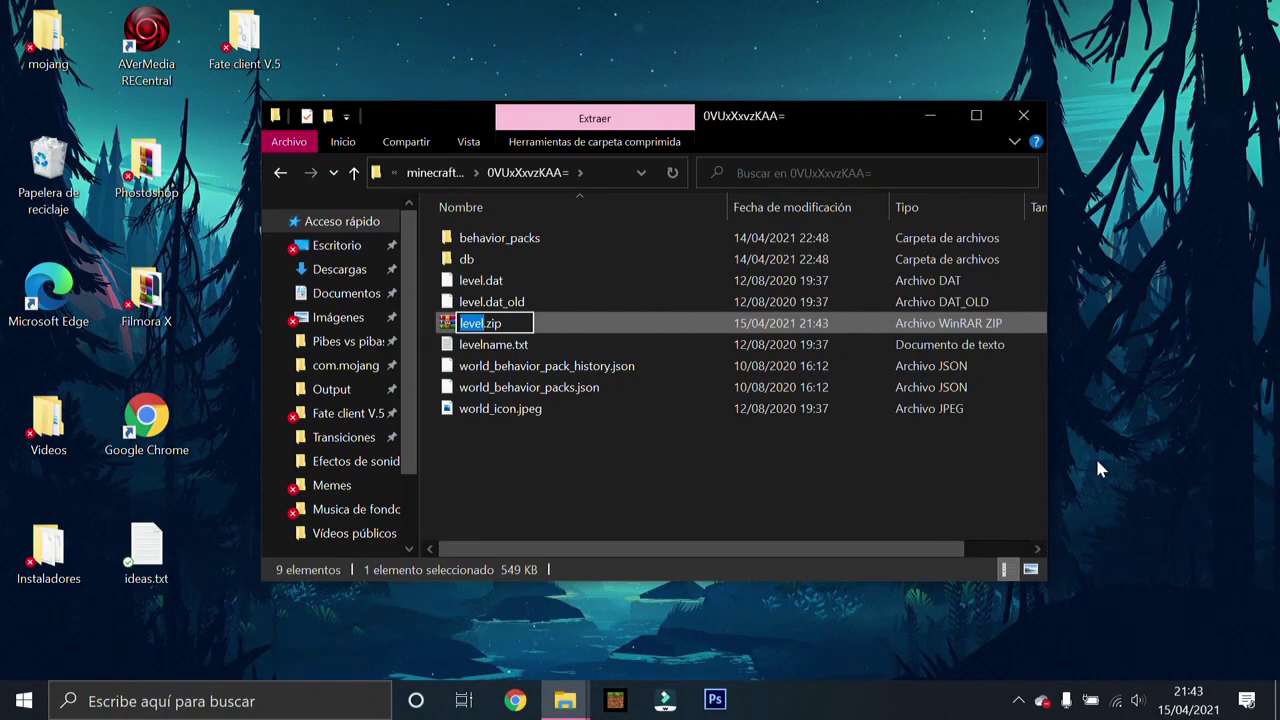
text(holabuenosdías)
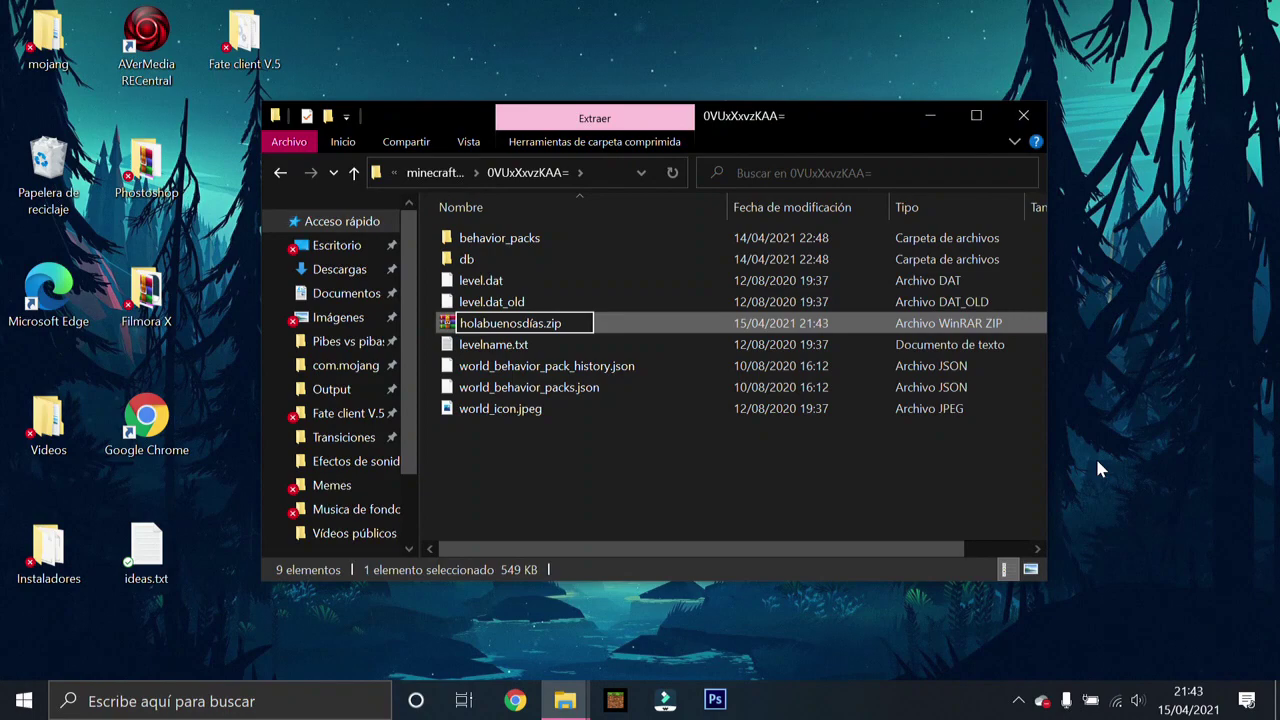
key(Return)
mouse_move(537, 292)
mouse_down()
mouse_move(525, 398)
mouse_move(540, 290)
mouse_up()
click(548, 282)
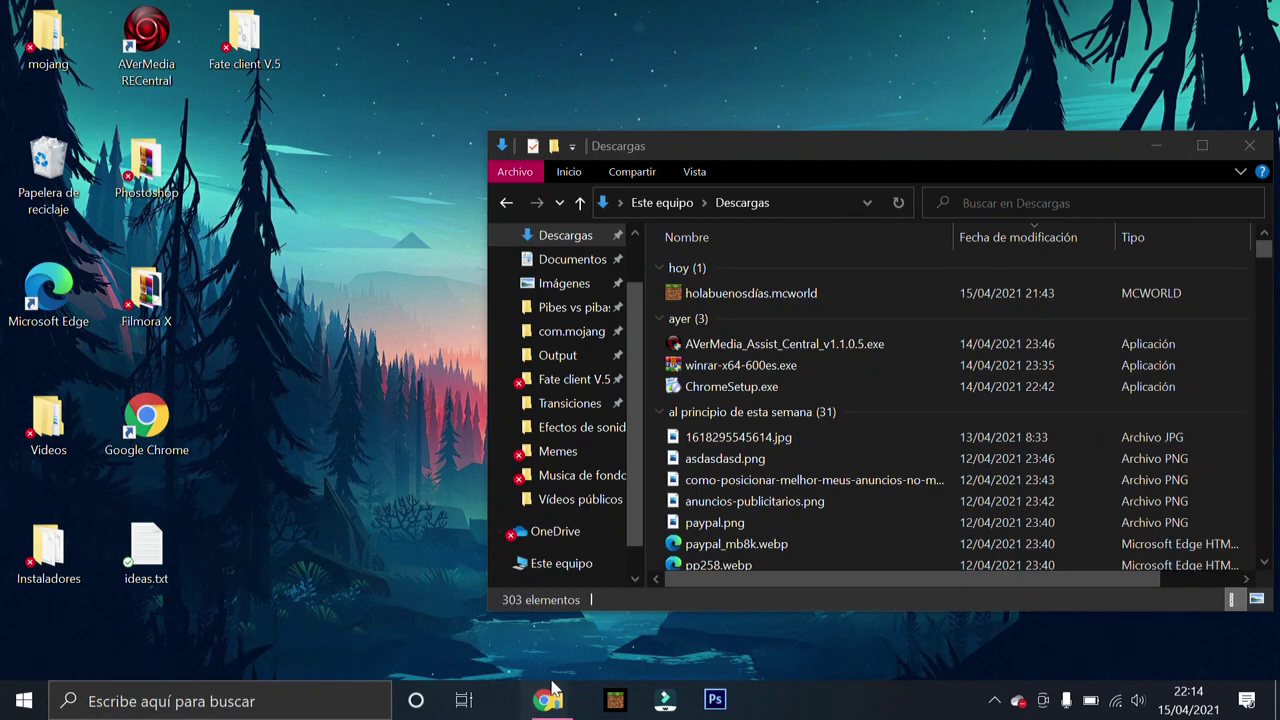
Step: Switch to Chrome, go to mega.io and sign in to the cloud storage account
click(883, 294)
click(533, 704)
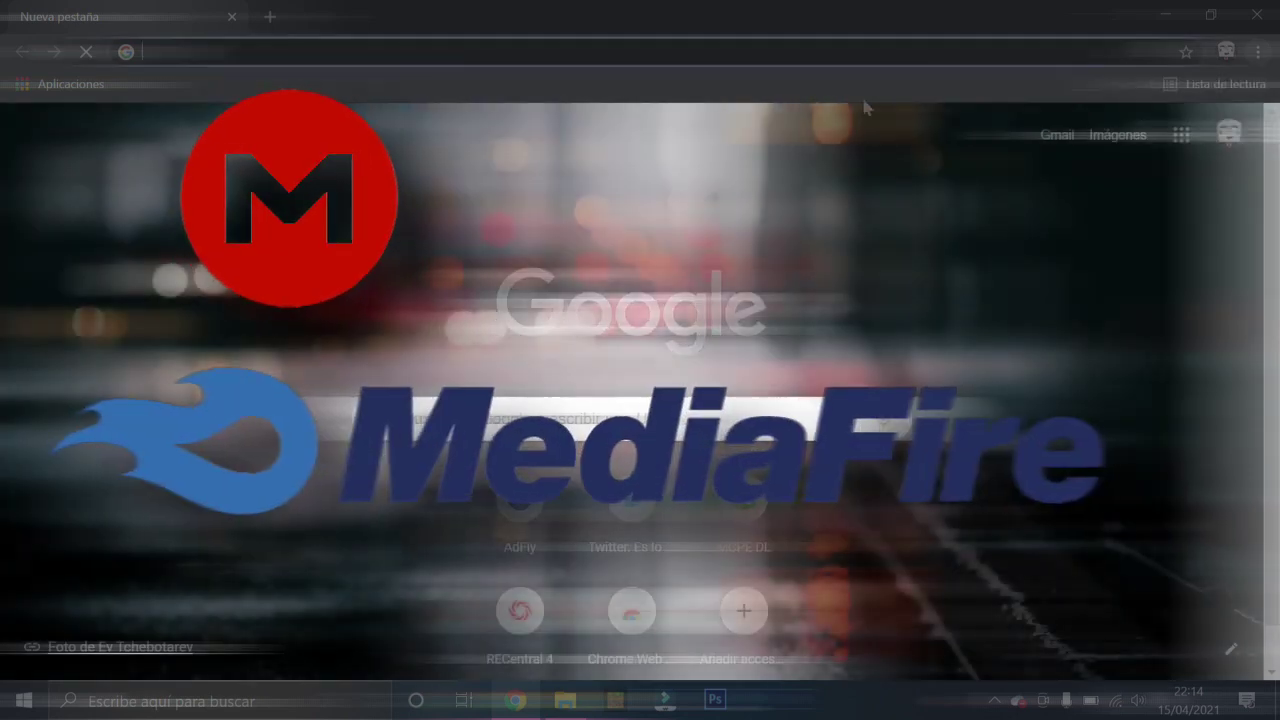
click(697, 53)
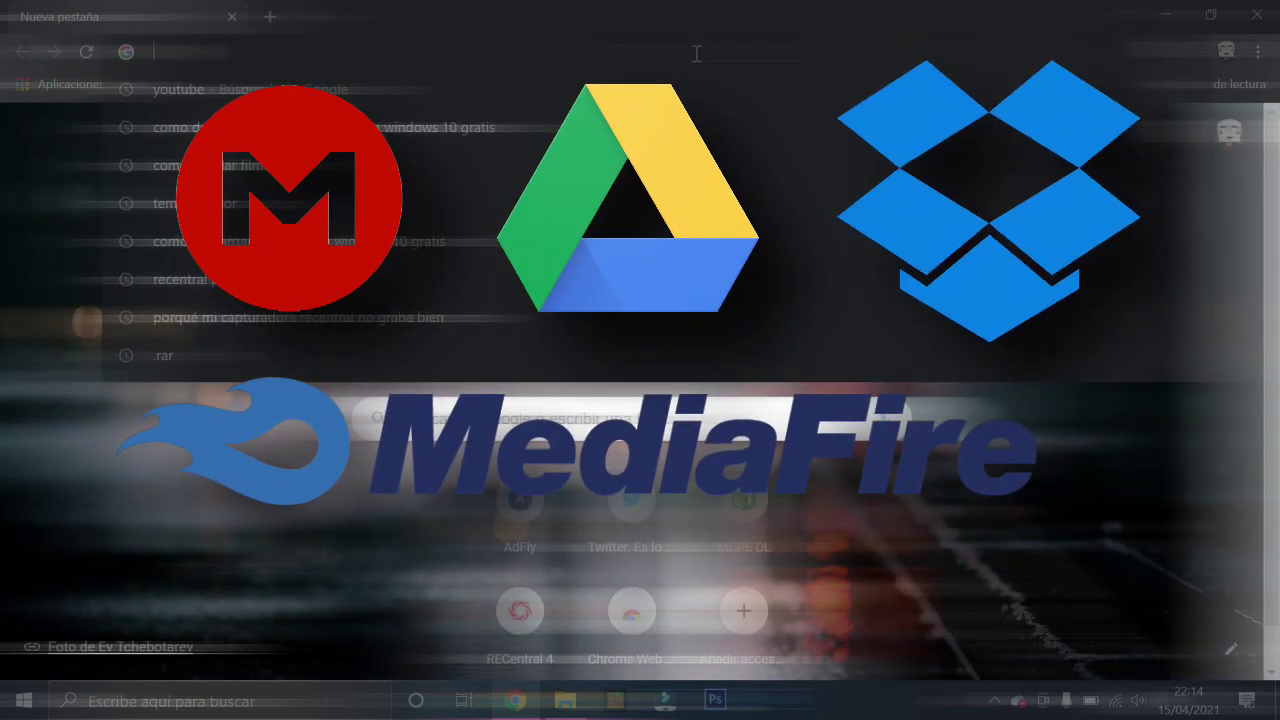
text(mega.io)
key(Return)
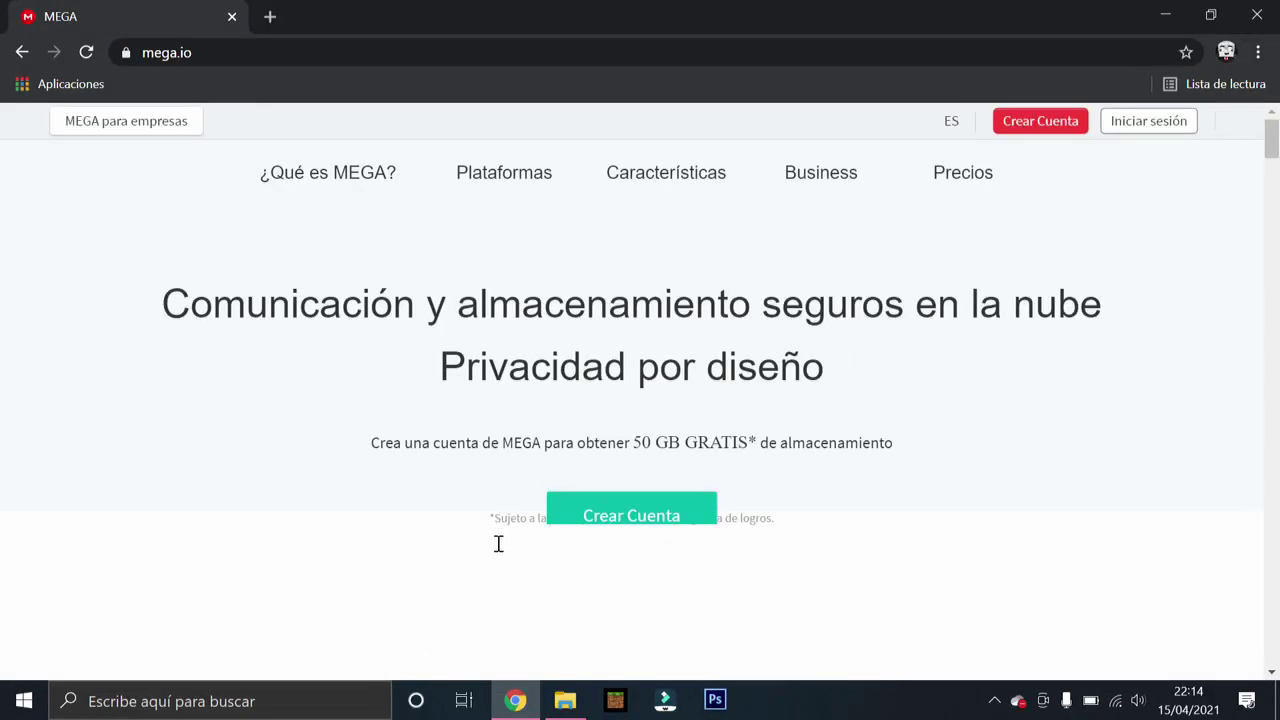
click(1148, 121)
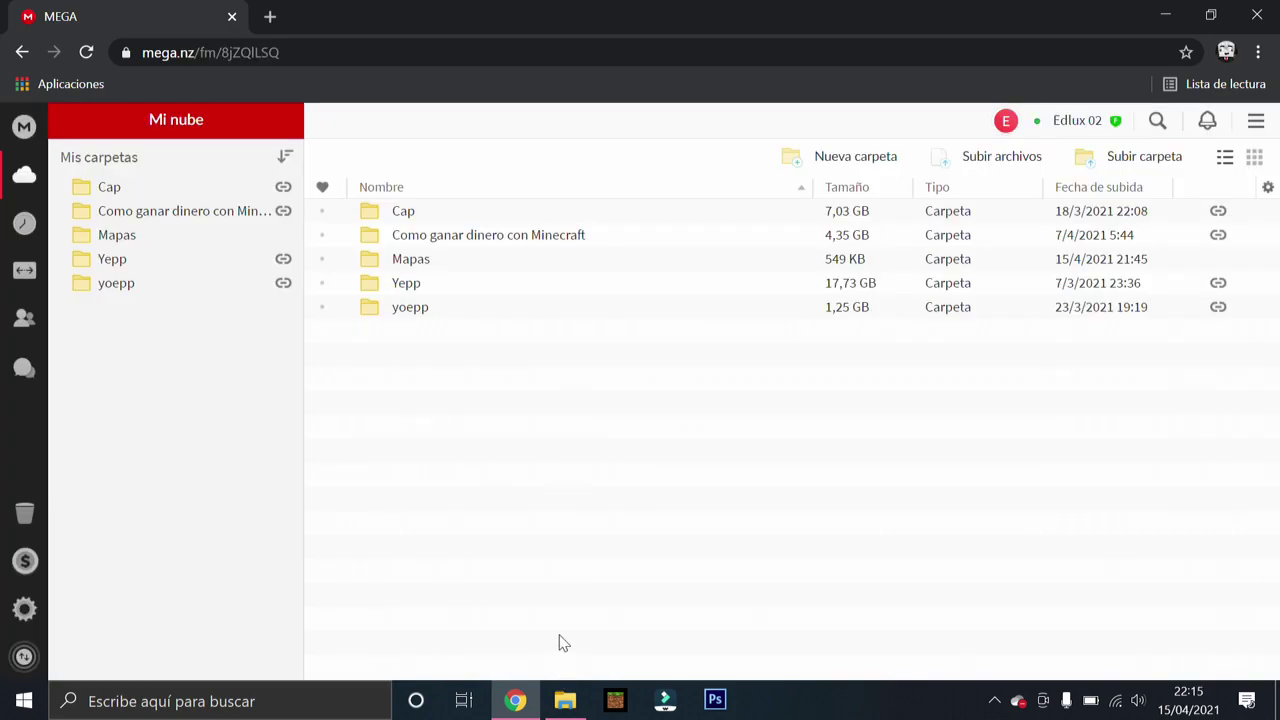
Step: Create a new cloud folder named Mapas2
right_click(522, 443)
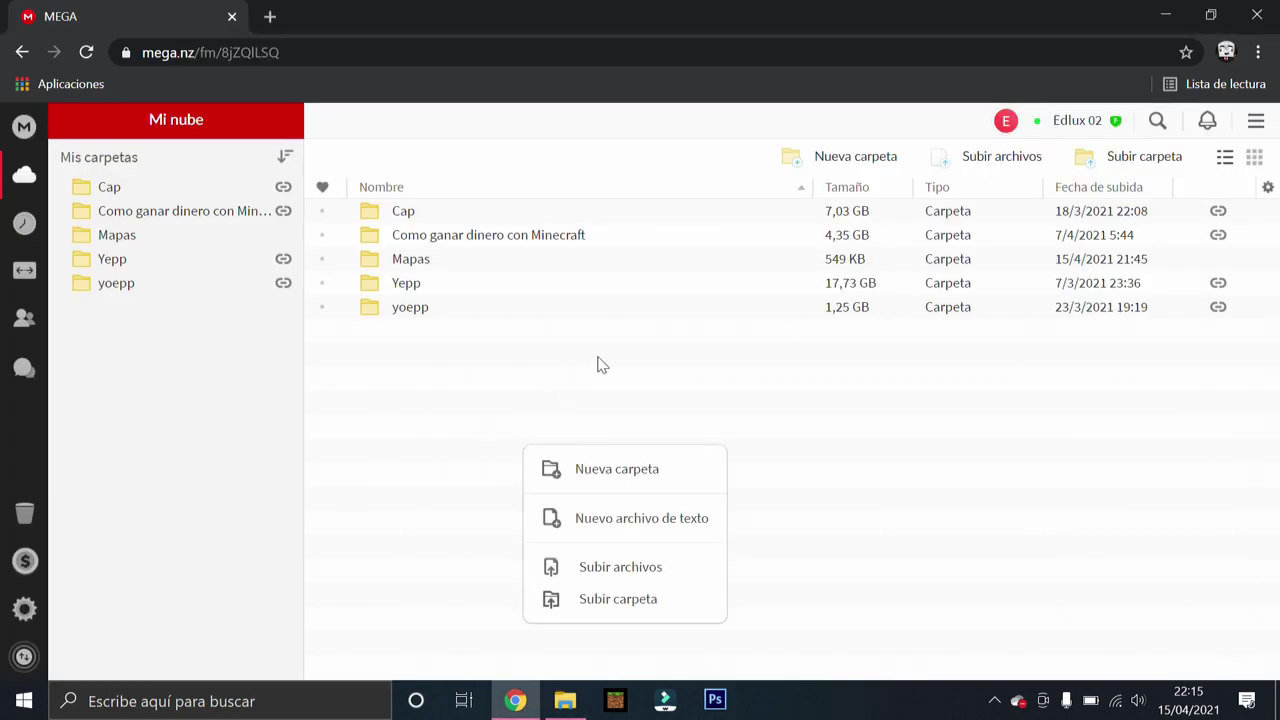
click(627, 470)
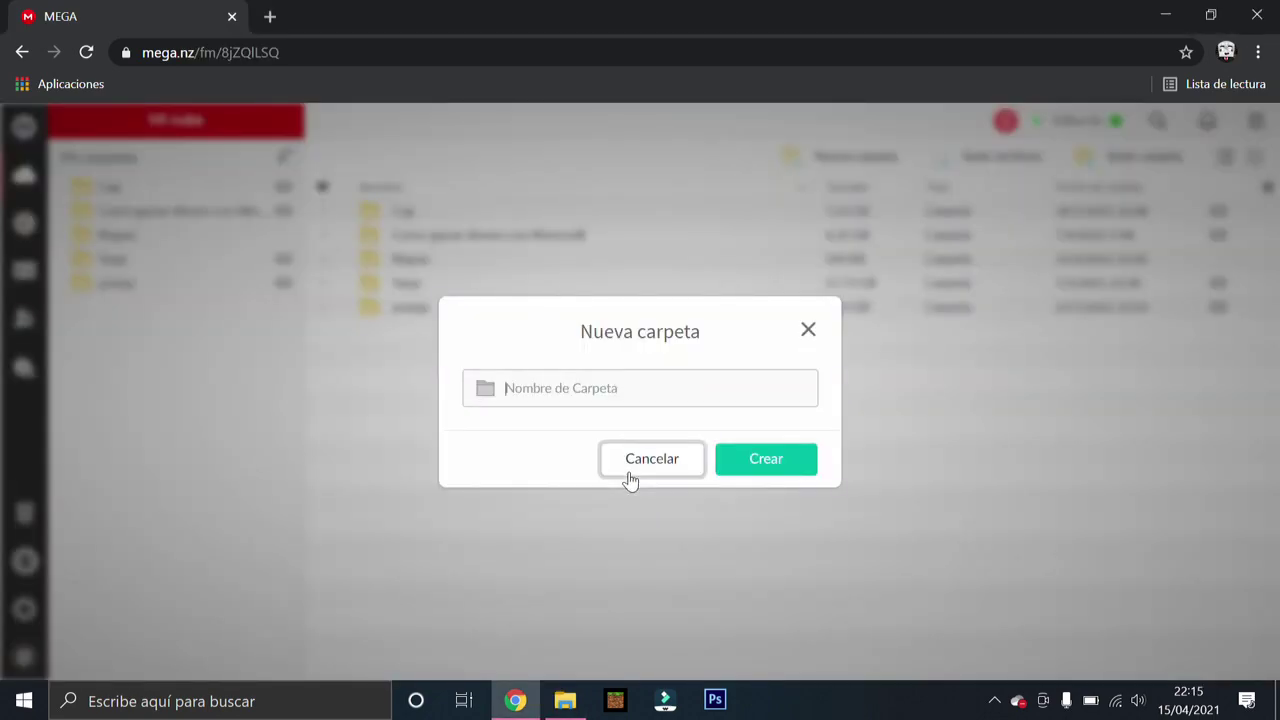
text(Mapas)
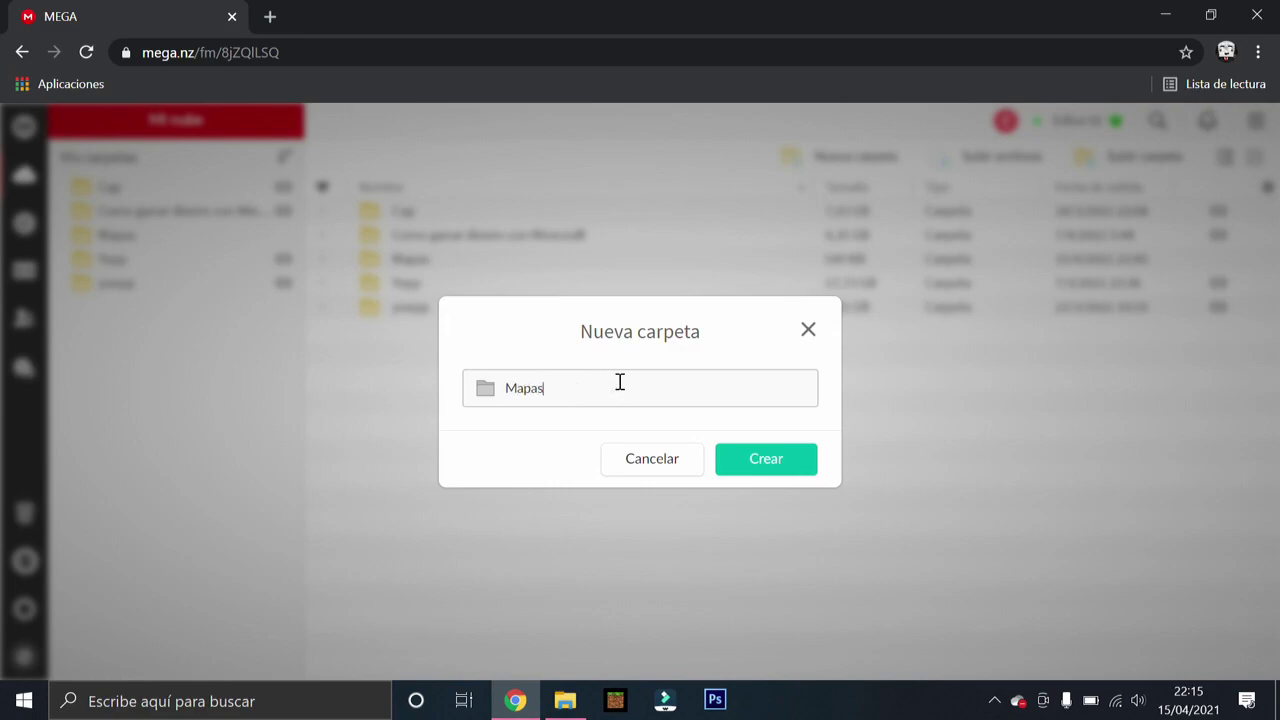
key(Return)
text(2)
key(Return)
Step: Upload holabuenosdías.mcworld from the Descargas folder into the Mapas2 cloud folder
click(560, 698)
drag(743, 302, 396, 320)
click(876, 640)
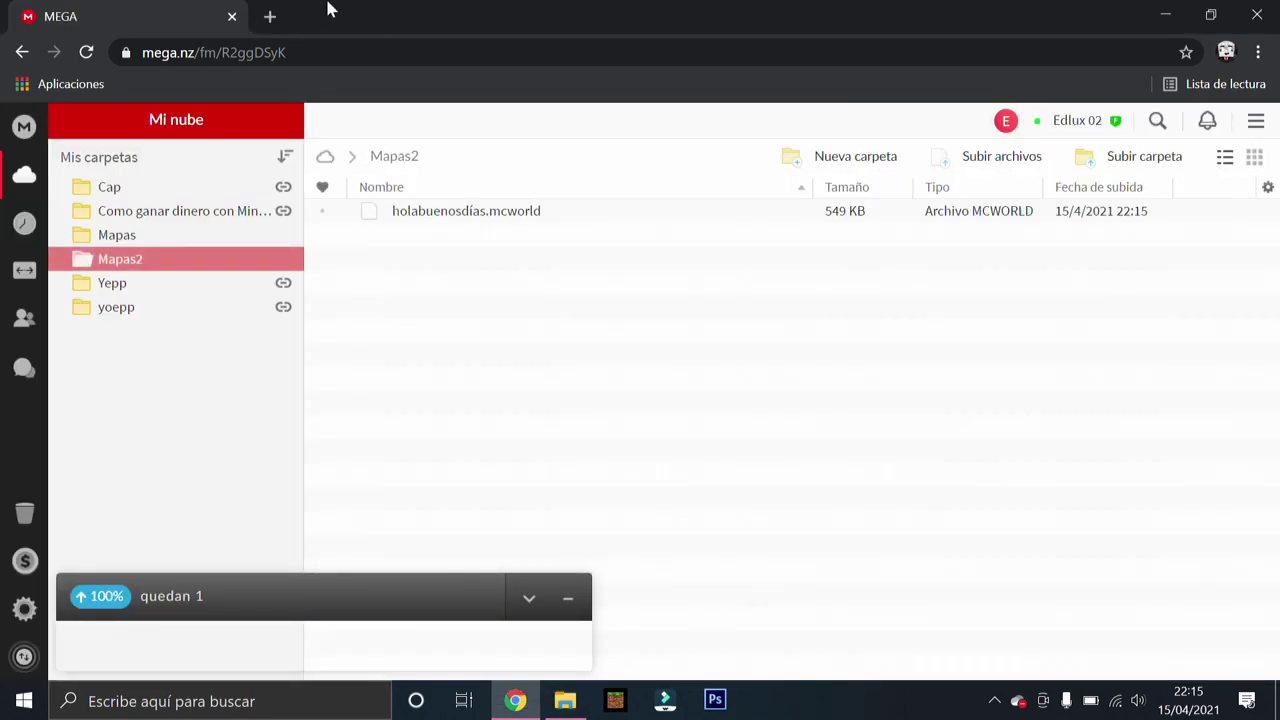
Step: Open mcpedl.com in a new browser tab and go to the account's profile page
click(272, 14)
text(mc)
key(Return)
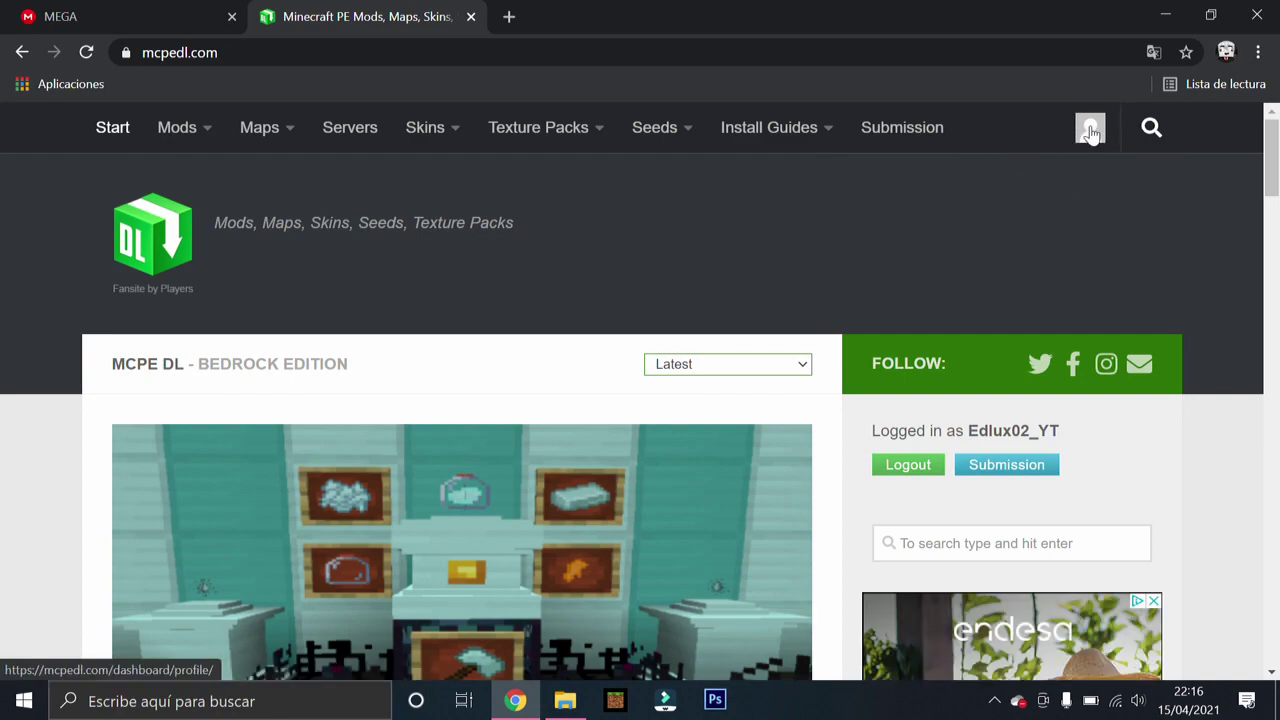
click(1091, 133)
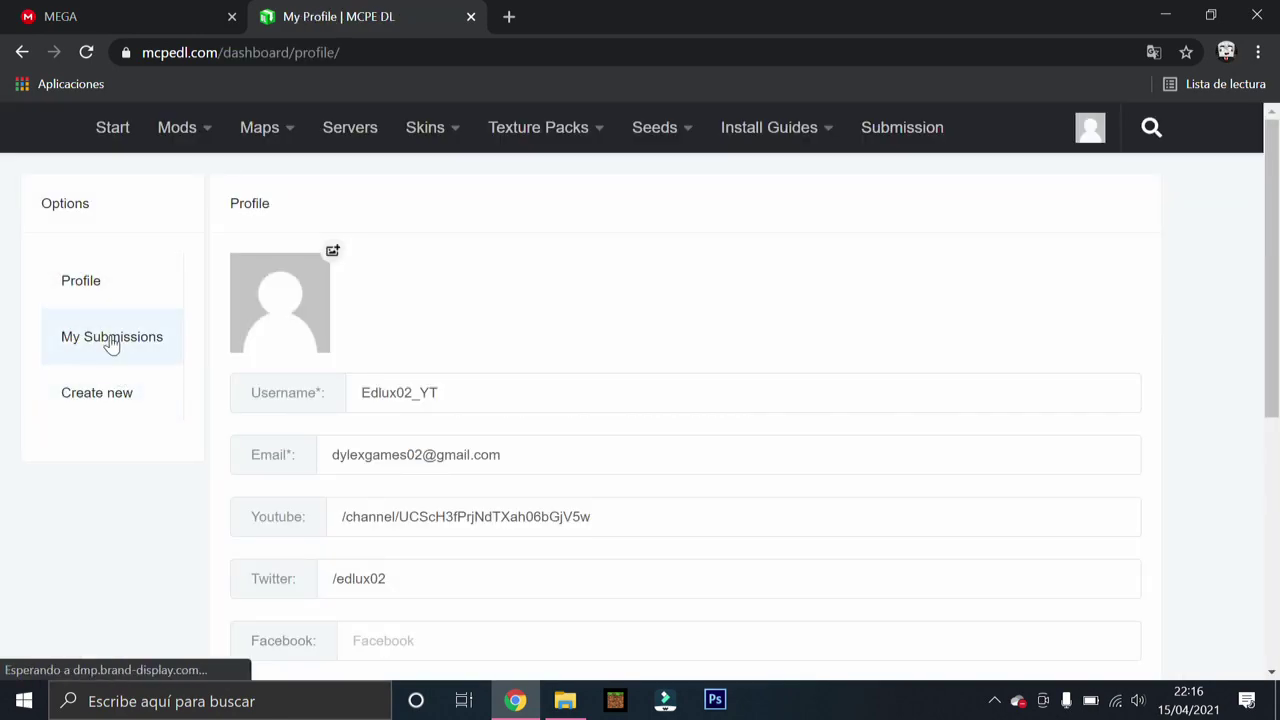
Step: Create a new submission from the account's submissions page and set its type to World
click(140, 345)
scroll(586, 169, down, 1)
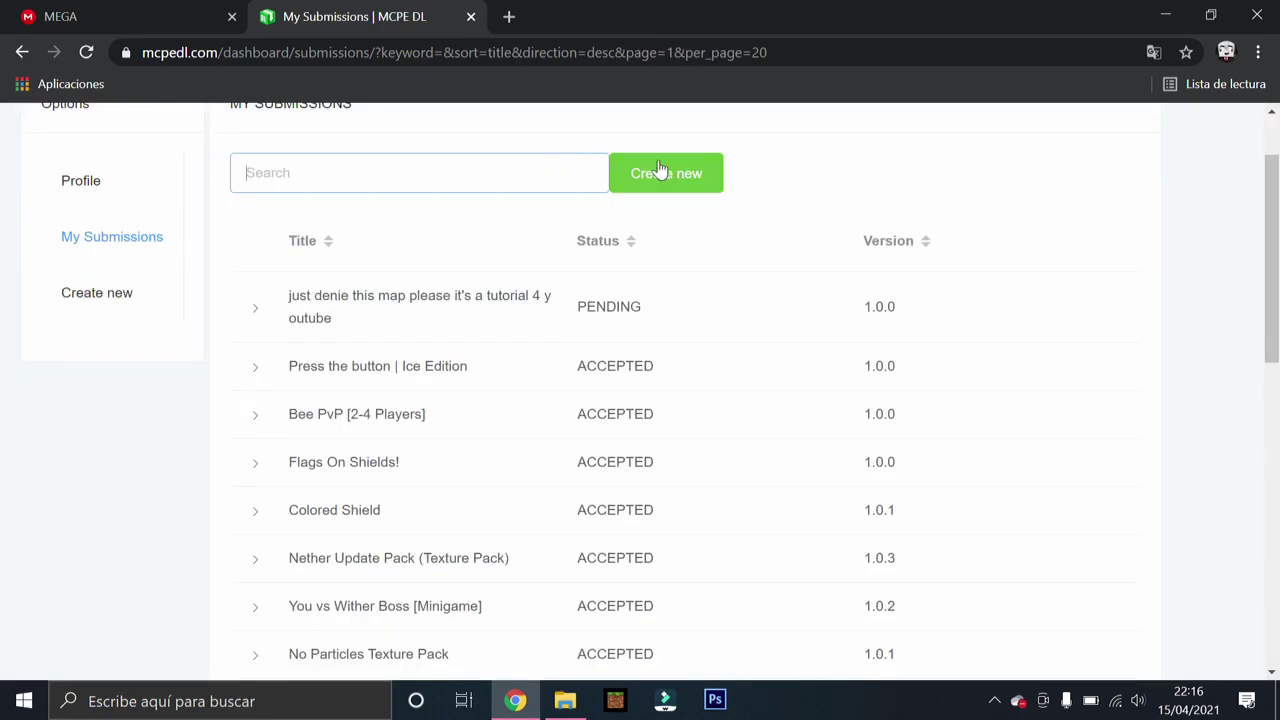
click(694, 180)
click(457, 281)
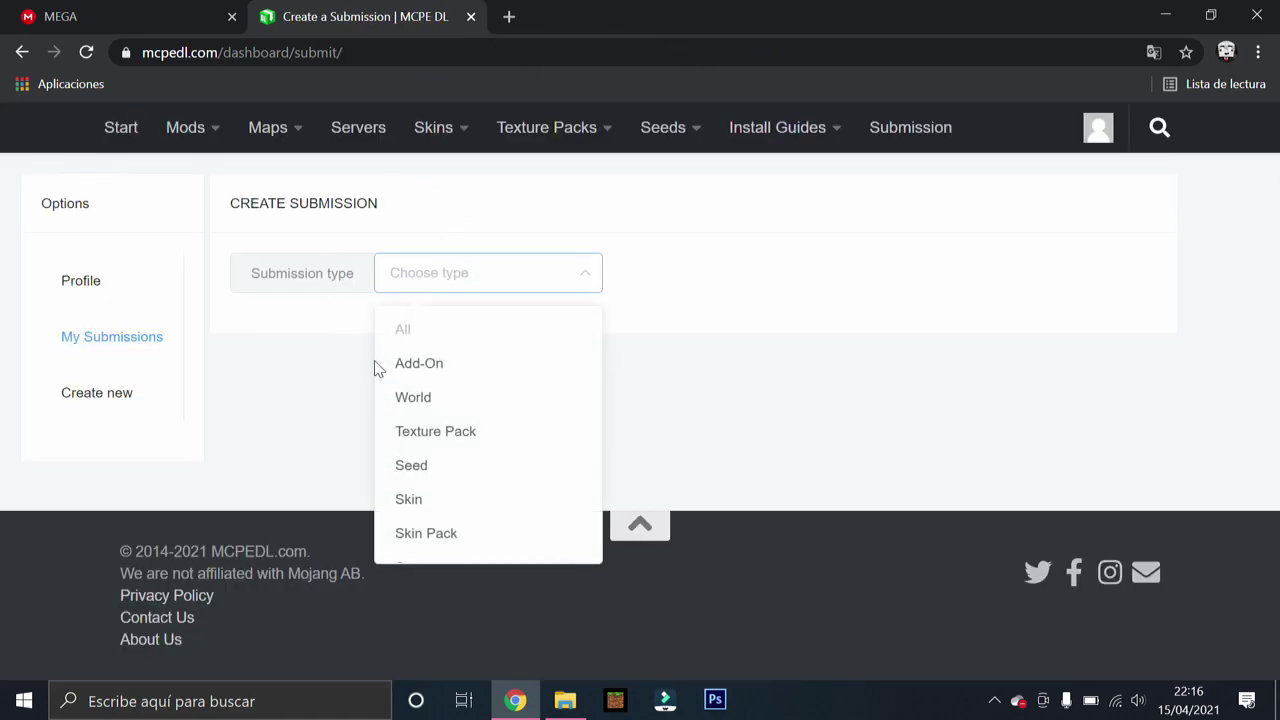
click(452, 400)
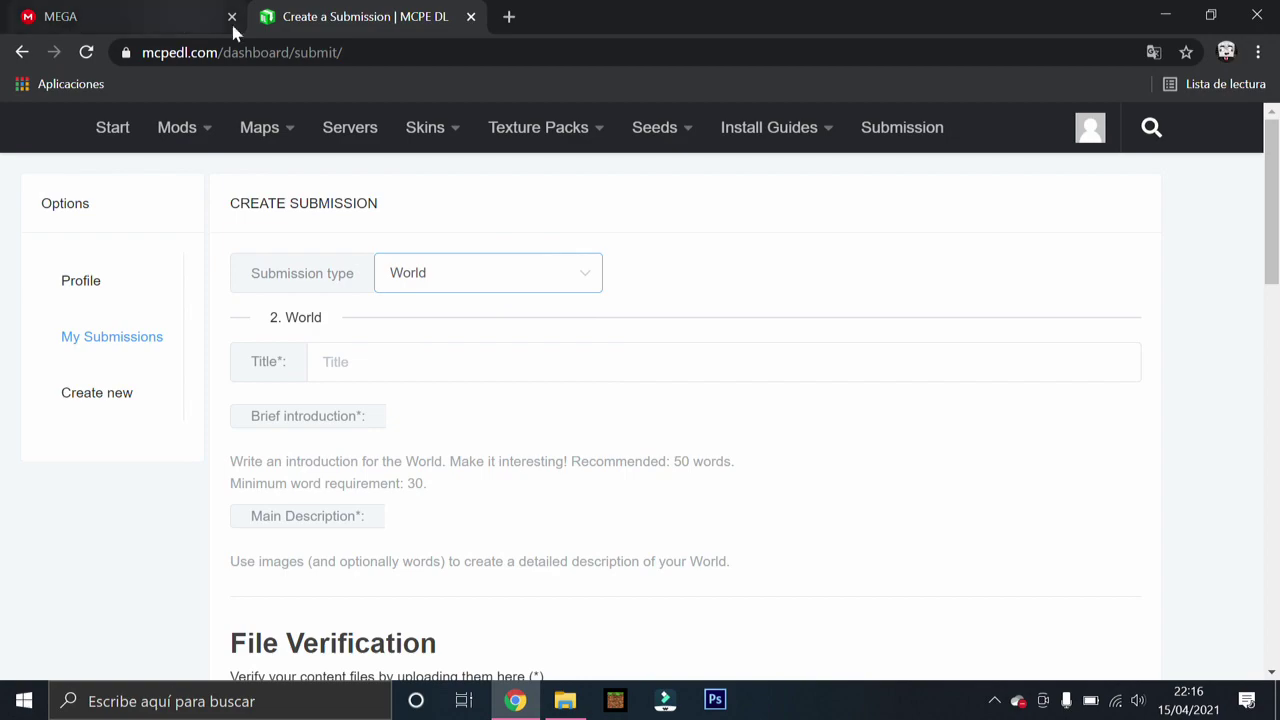
Step: Enter PARKOUR MAP as the title of the World submission and place the cursor in the brief introduction
click(490, 272)
click(763, 286)
click(414, 366)
click(278, 360)
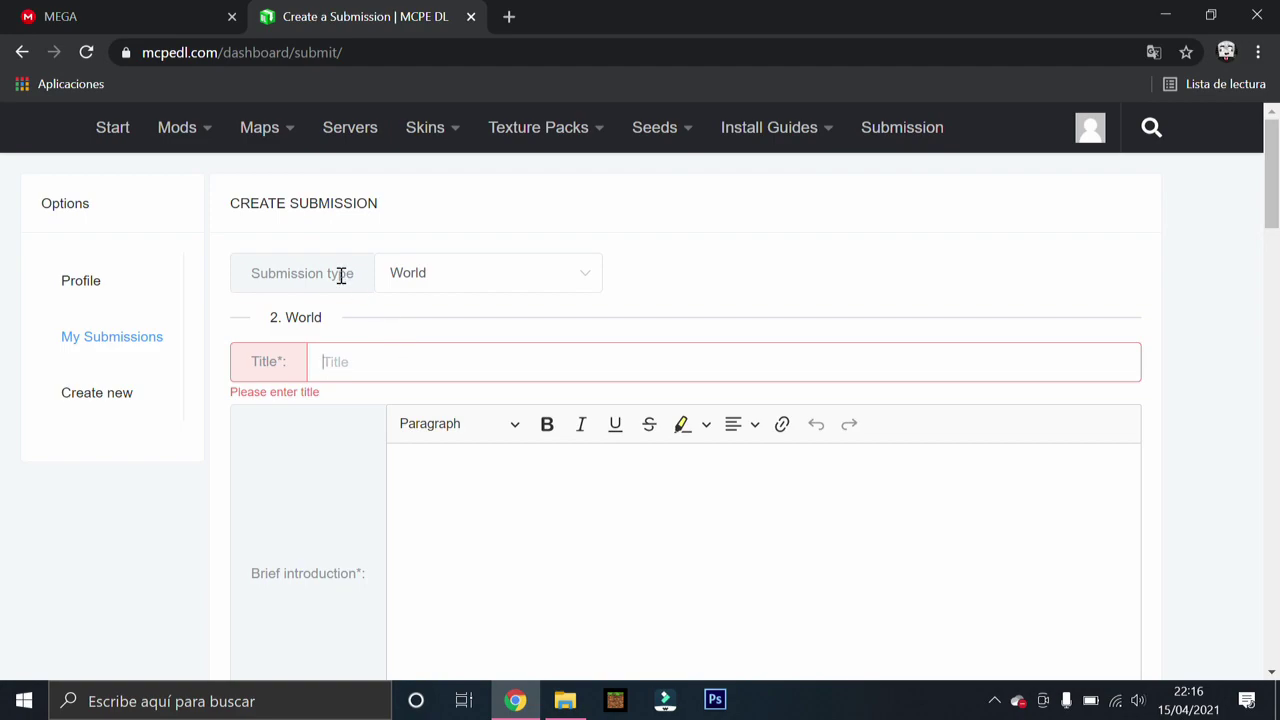
scroll(283, 462, down, 1)
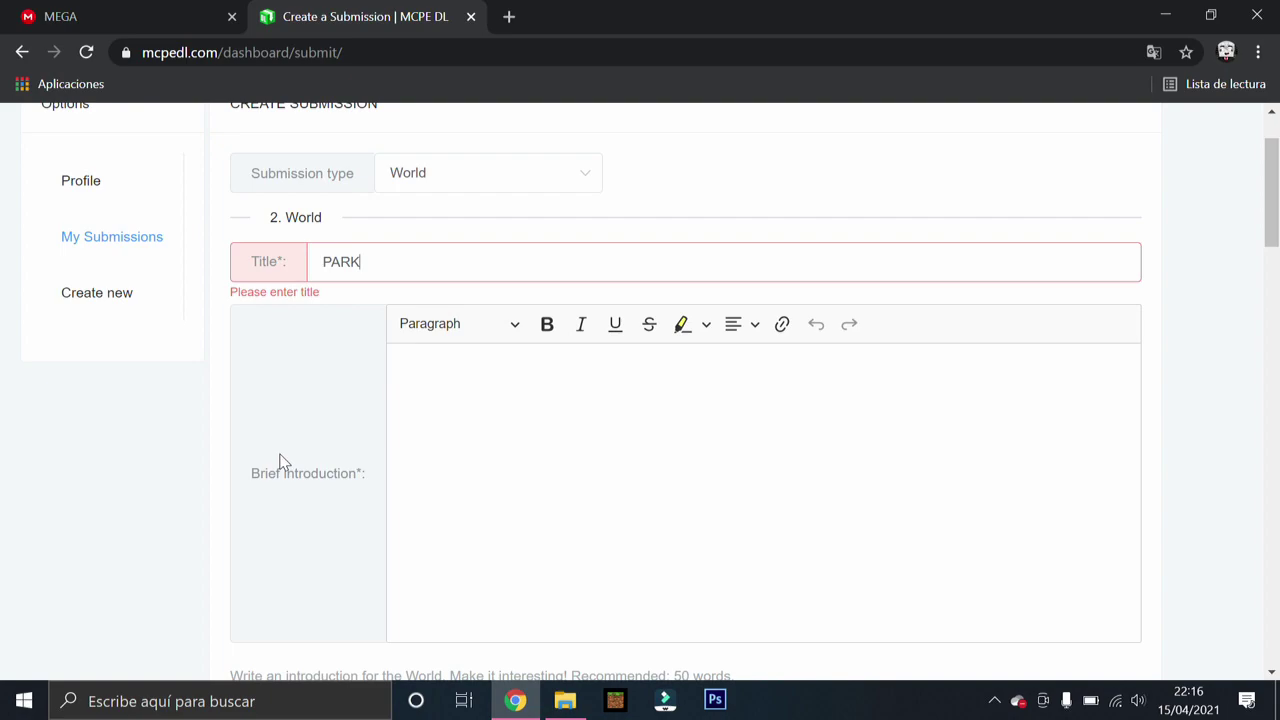
click(445, 463)
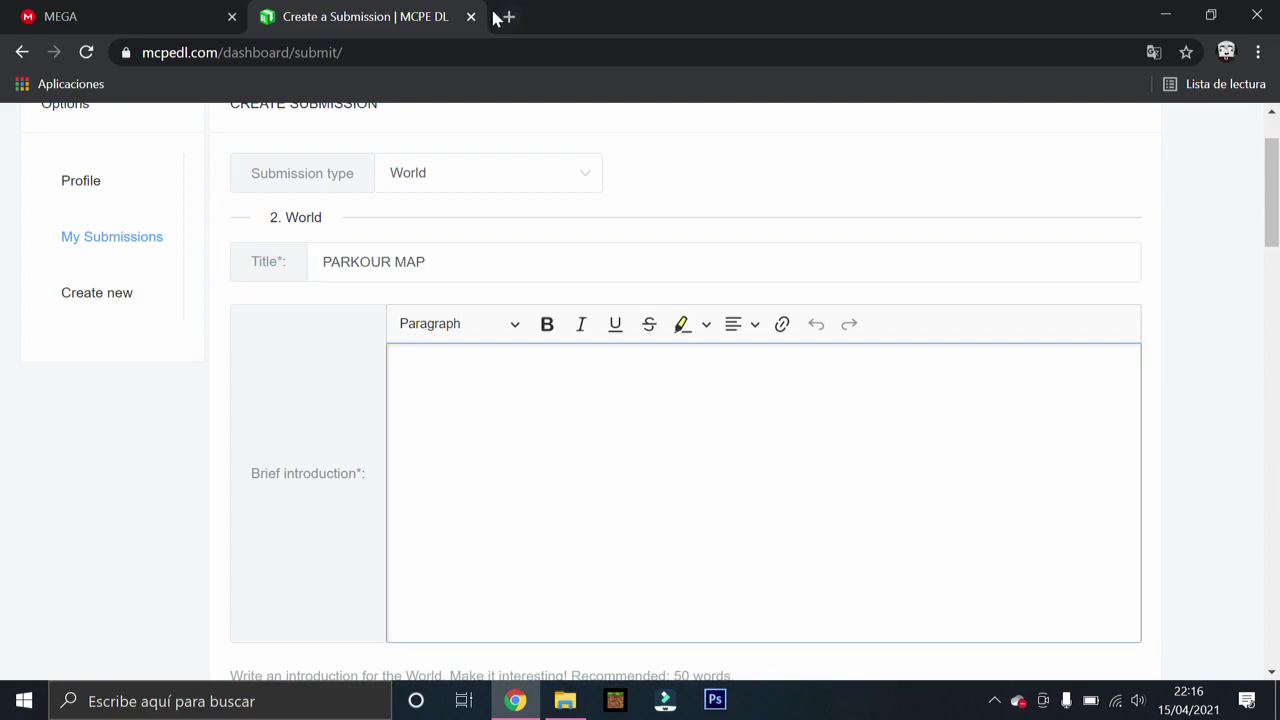
Step: Look up an online translator in a new browser tab, close it and return to the submission form
click(508, 17)
text(TRADCUTOR+)
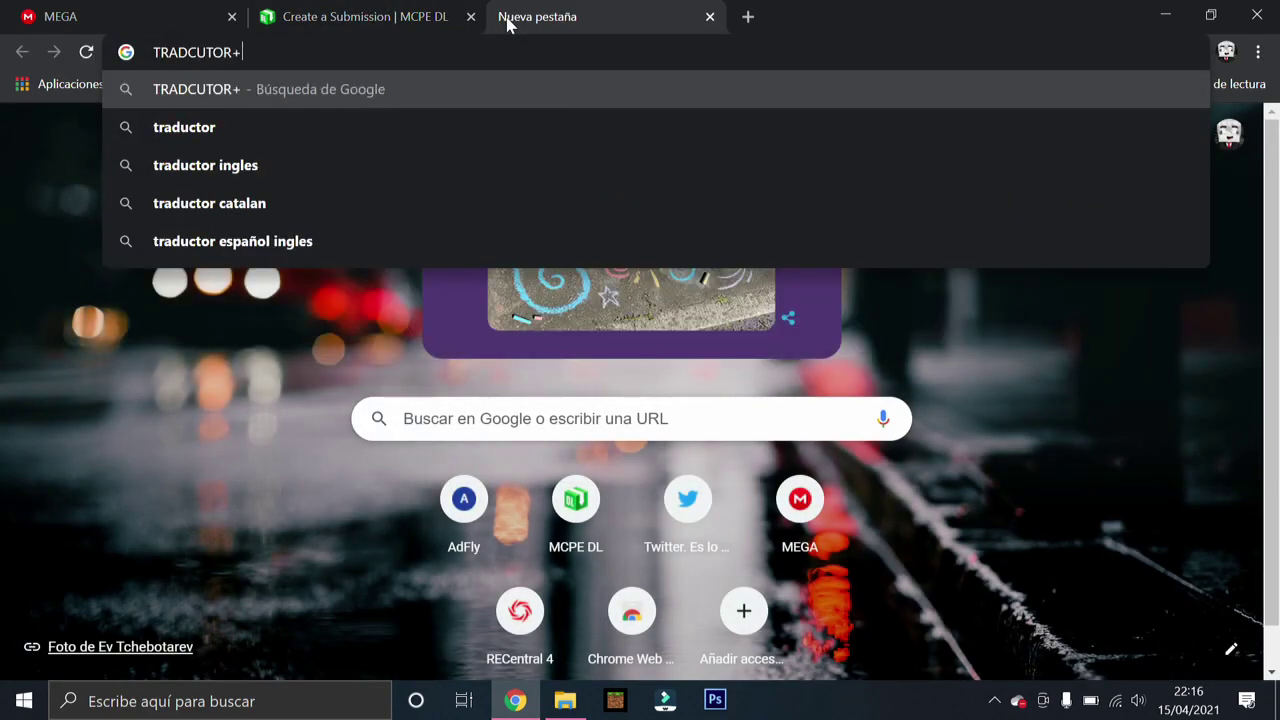
key(Return)
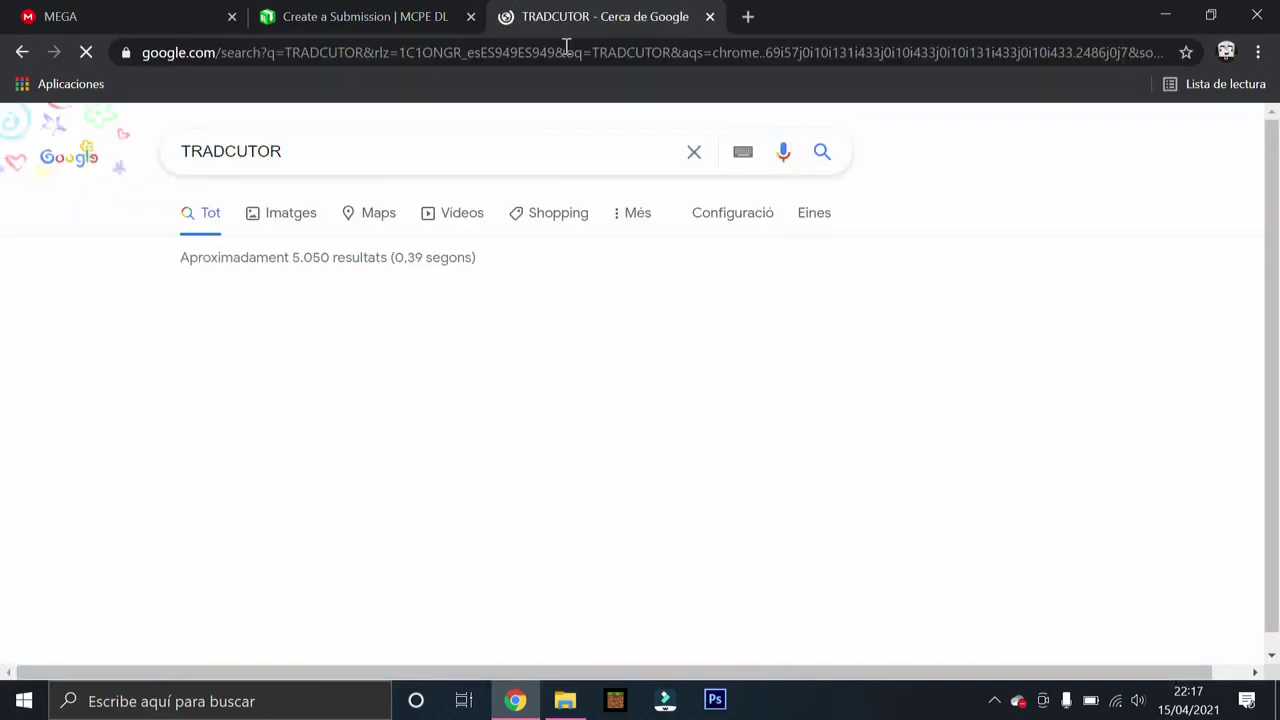
click(331, 299)
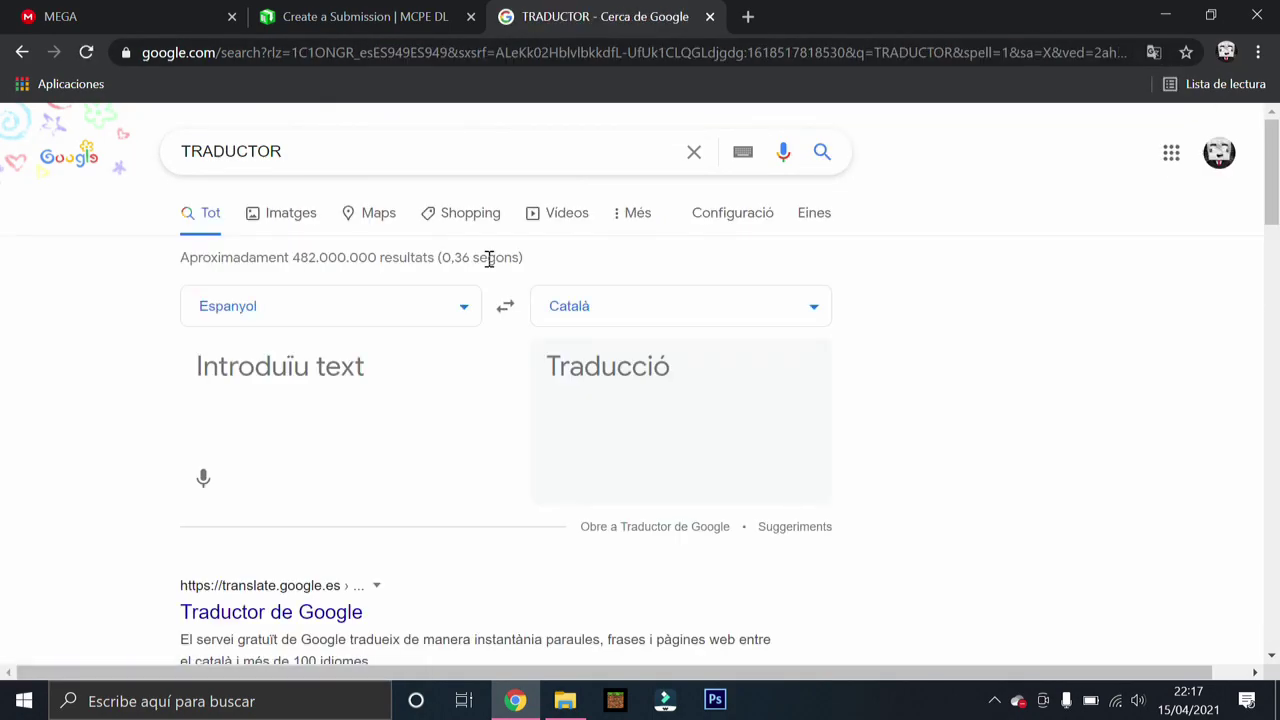
click(420, 17)
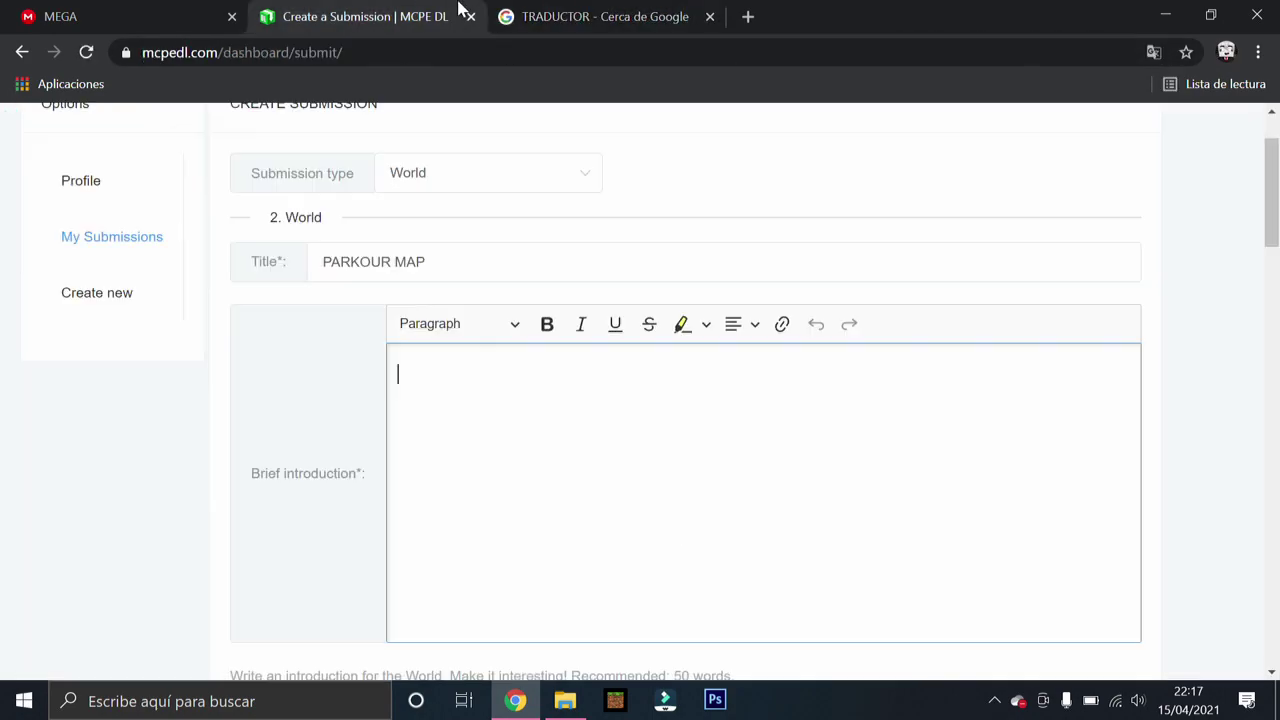
click(710, 17)
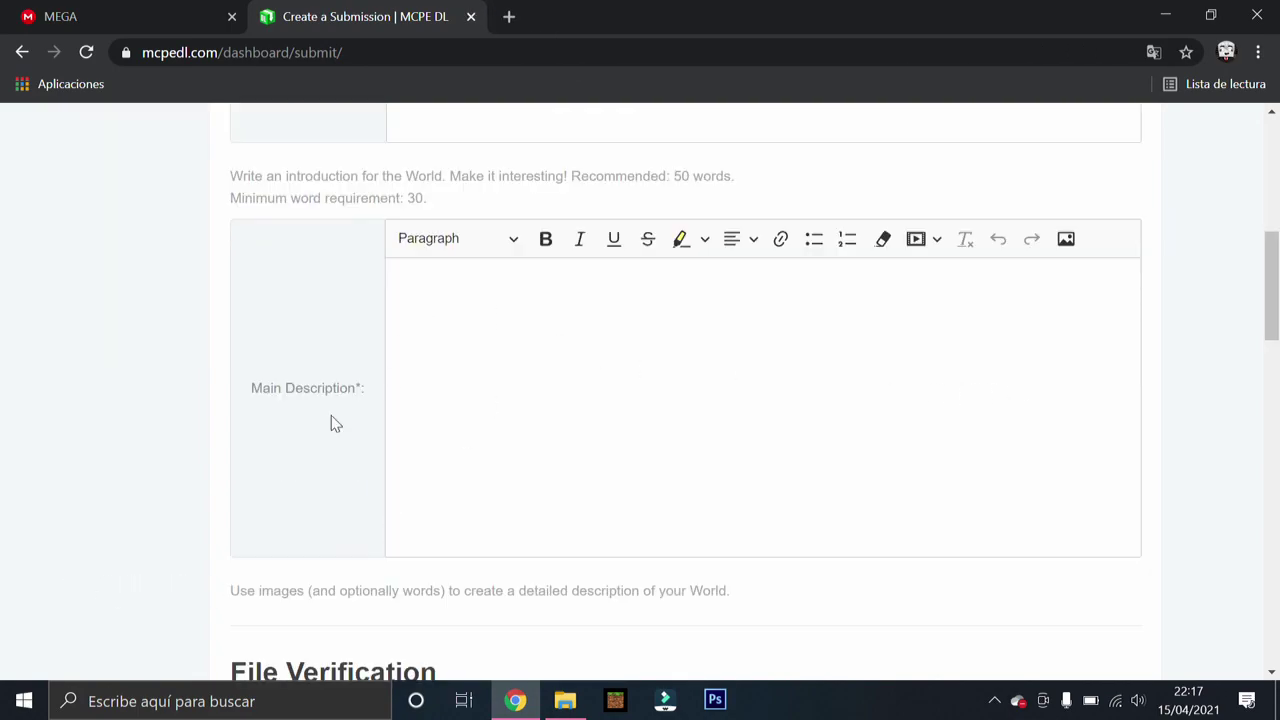
Step: Review the brief introduction and main description fields and their word and image requirements, leaving both blank
scroll(355, 395, up, 5)
scroll(297, 477, down, 1)
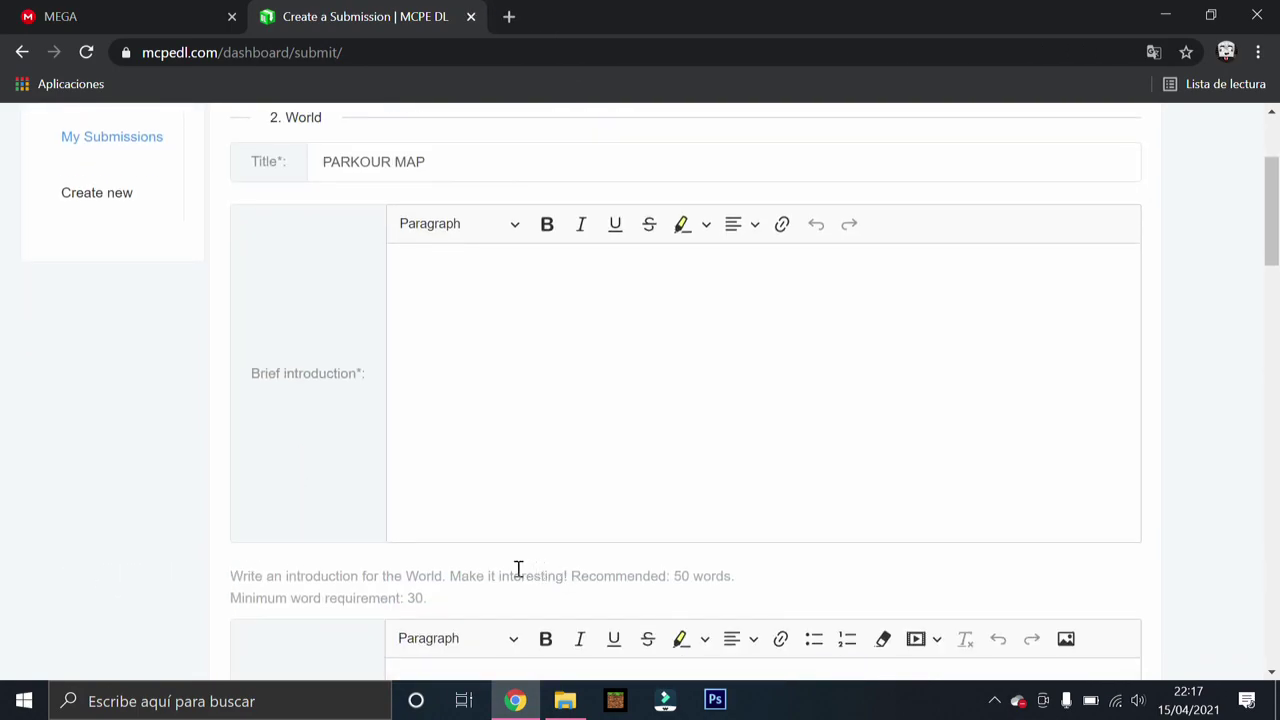
drag(393, 594, 449, 603)
click(486, 291)
drag(254, 374, 462, 269)
click(462, 269)
scroll(88, 452, down, 4)
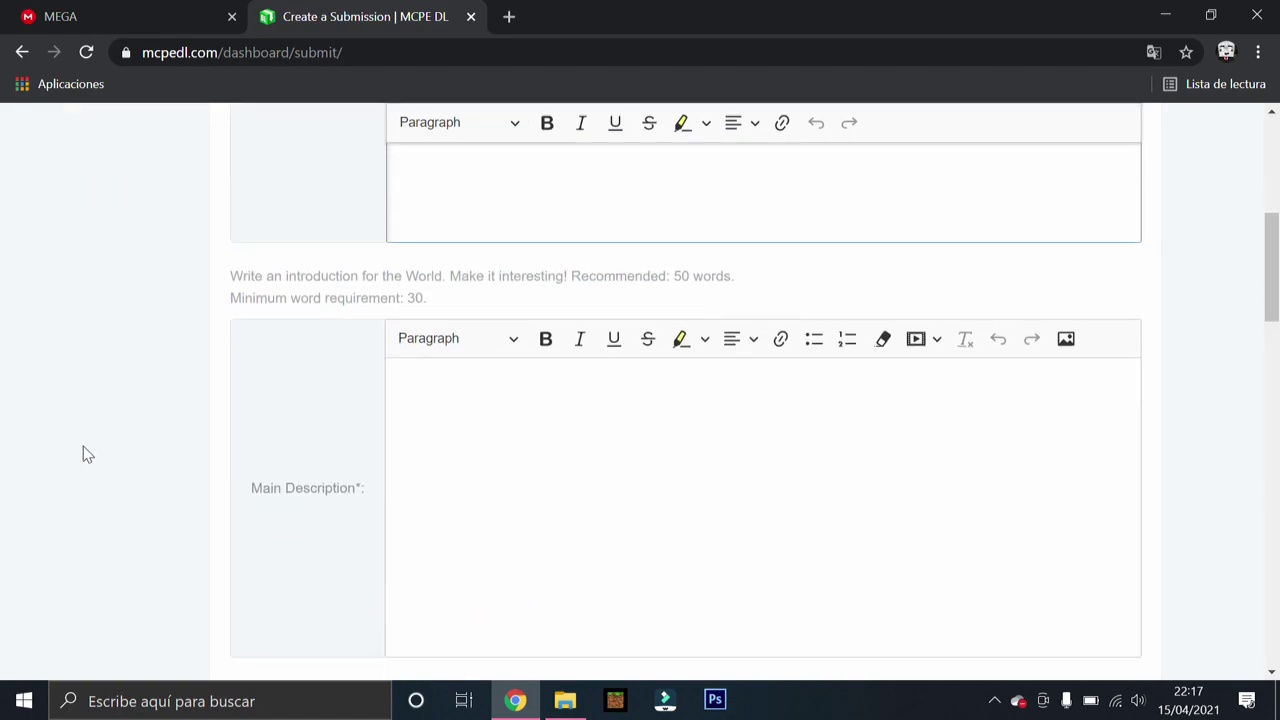
drag(262, 388, 347, 385)
click(429, 394)
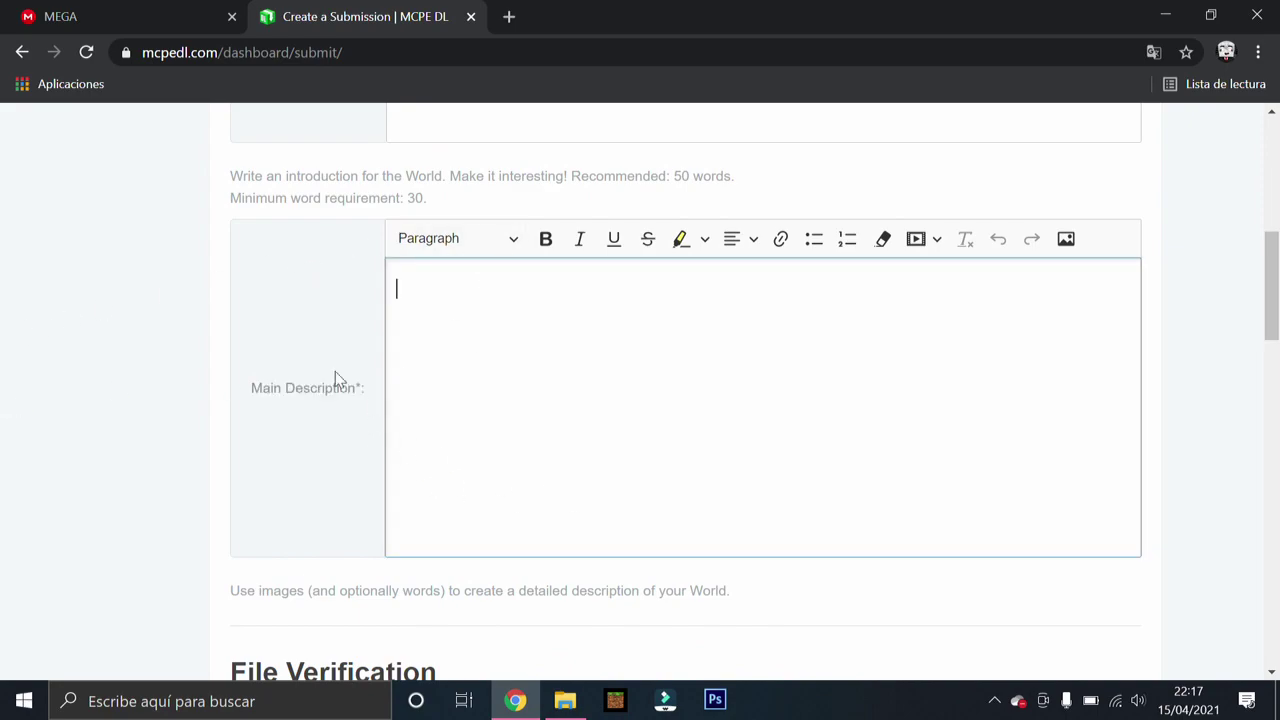
scroll(27, 369, down, 3)
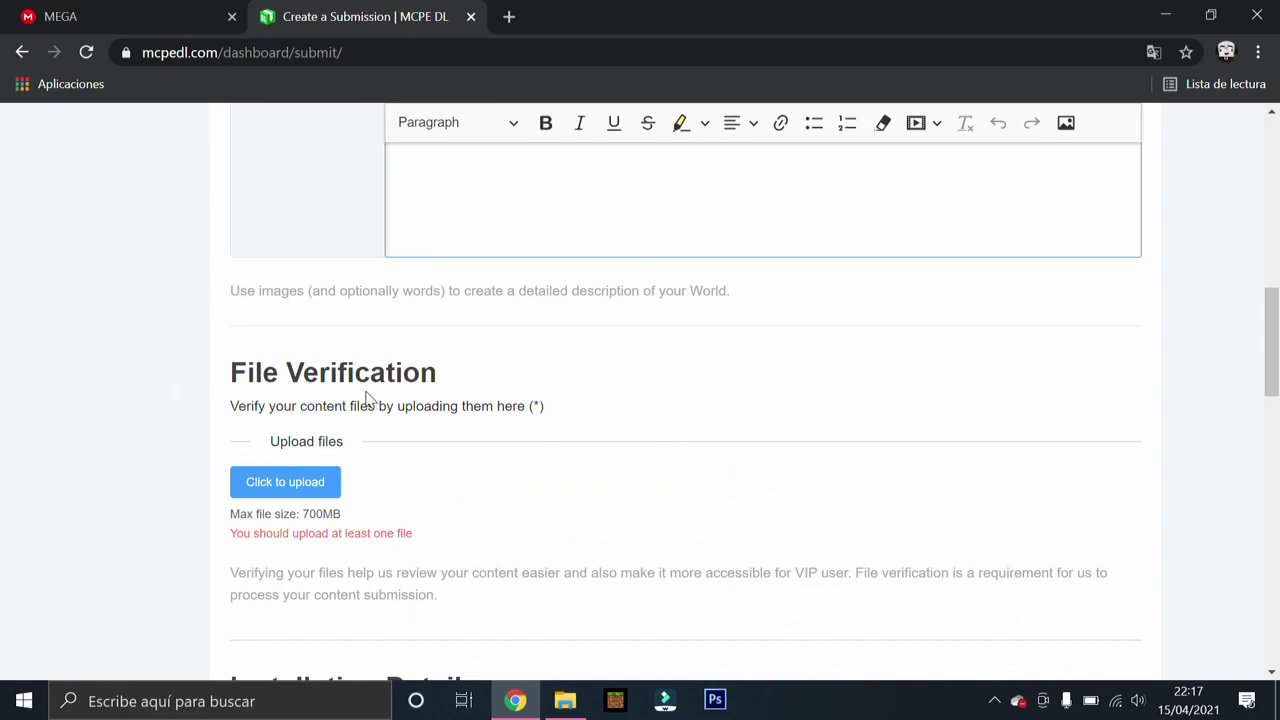
Step: Upload holabuenosdías.mcworld from the Descargas folder as the File Verification file
drag(230, 372, 474, 374)
click(316, 406)
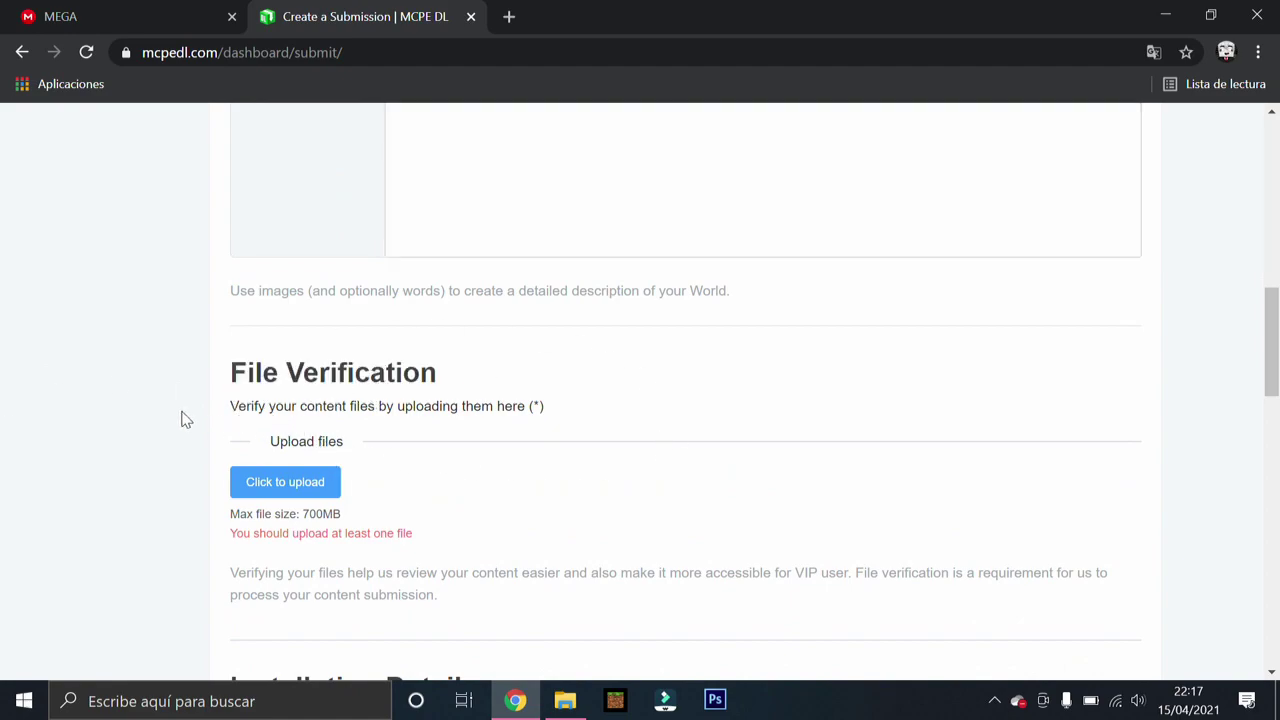
click(329, 486)
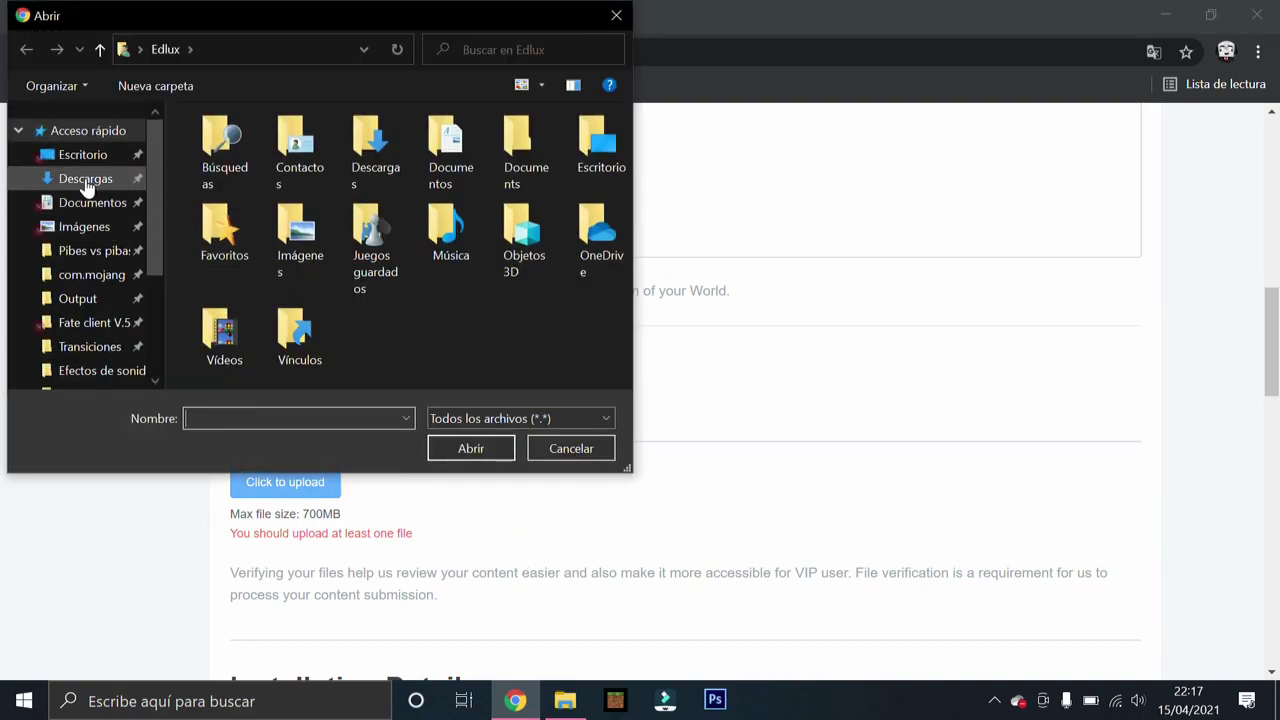
click(86, 178)
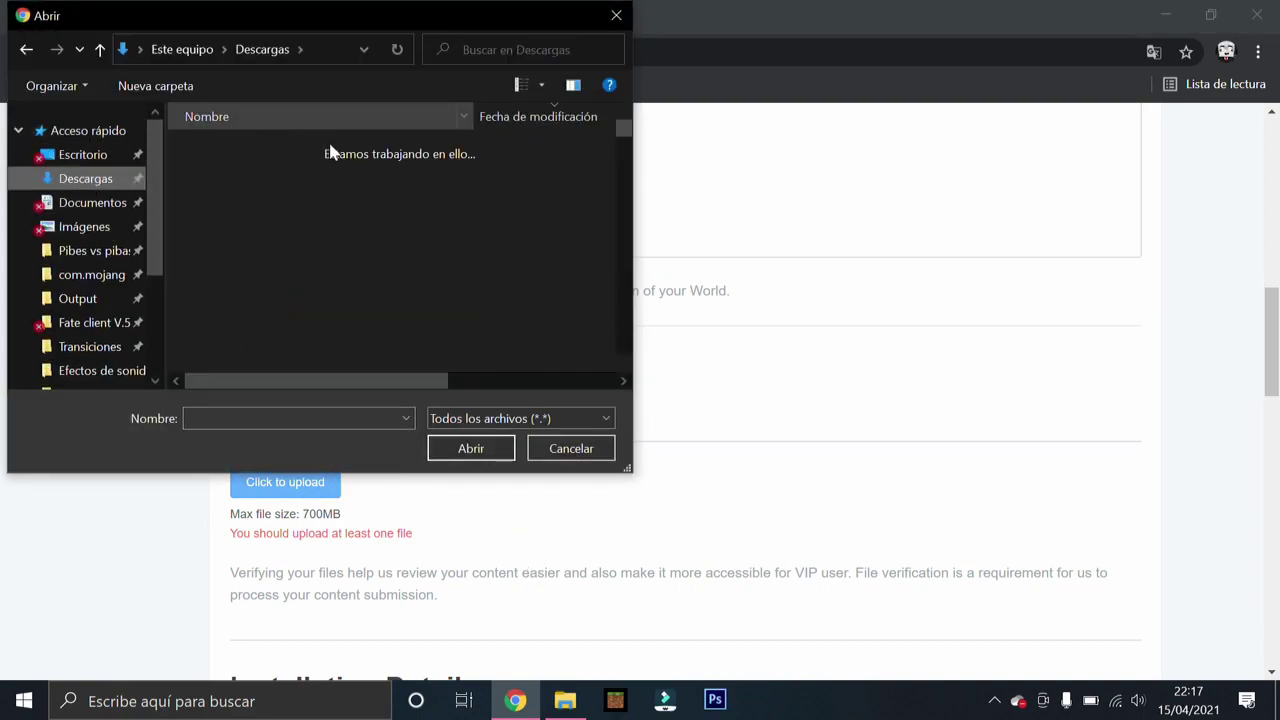
double_click(292, 172)
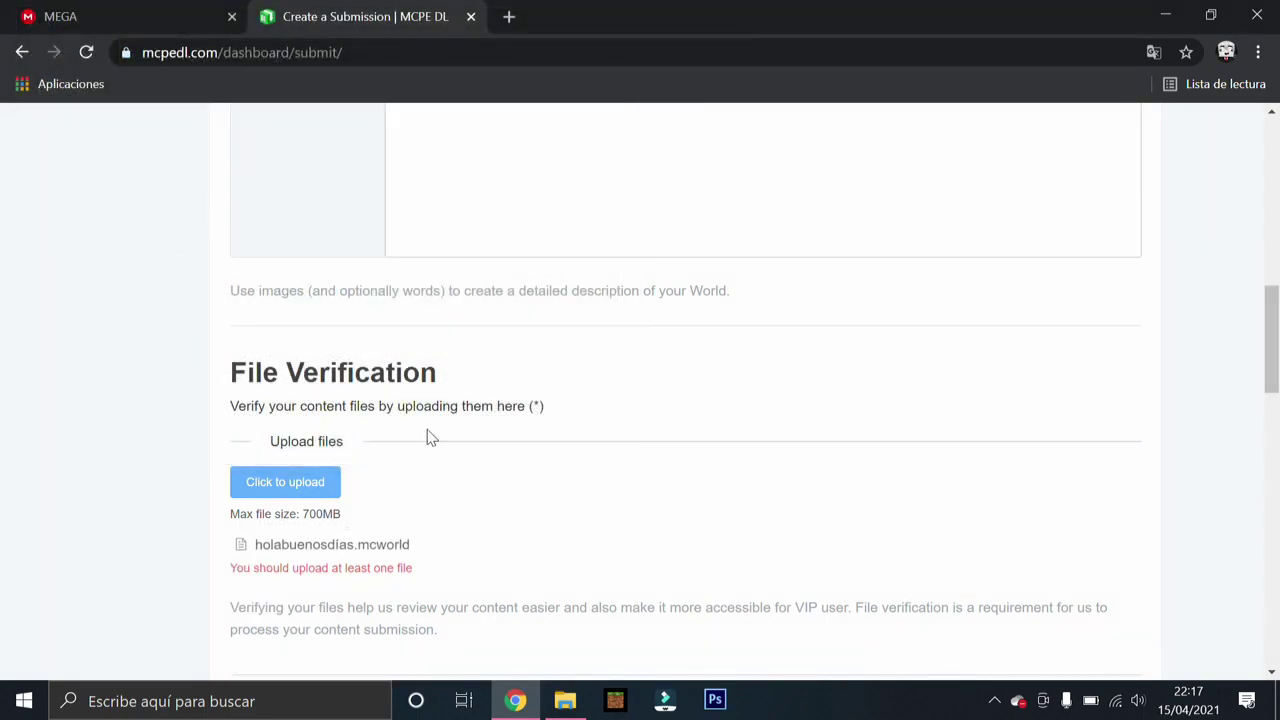
scroll(169, 460, down, 3)
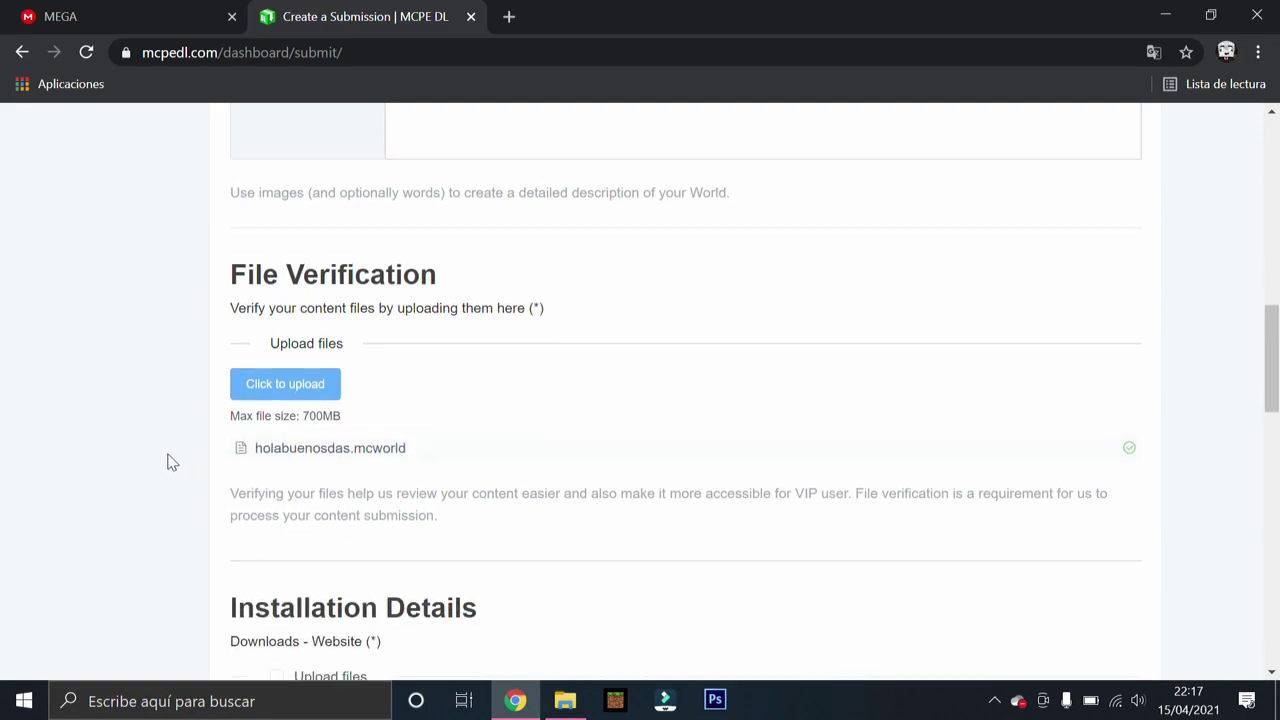
Step: Enable external links as the website download option in Installation Details, leaving file uploads disabled
scroll(300, 455, down, 1)
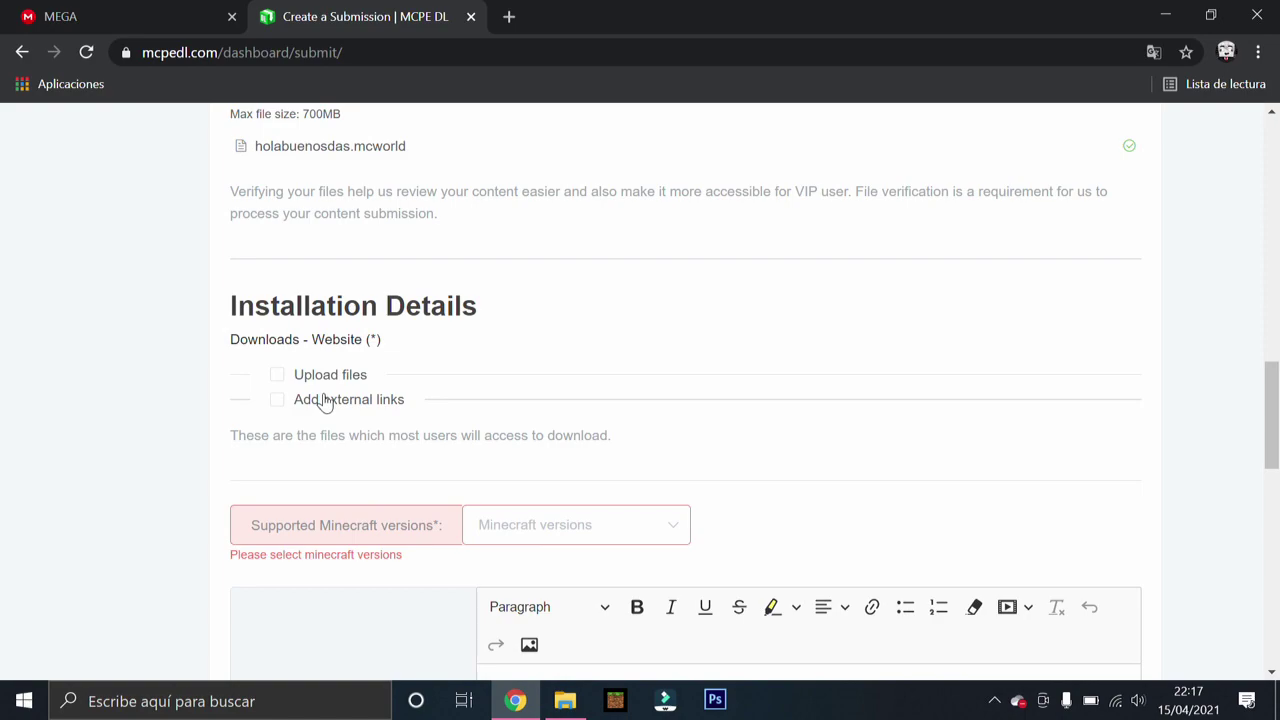
click(327, 401)
click(314, 385)
click(309, 382)
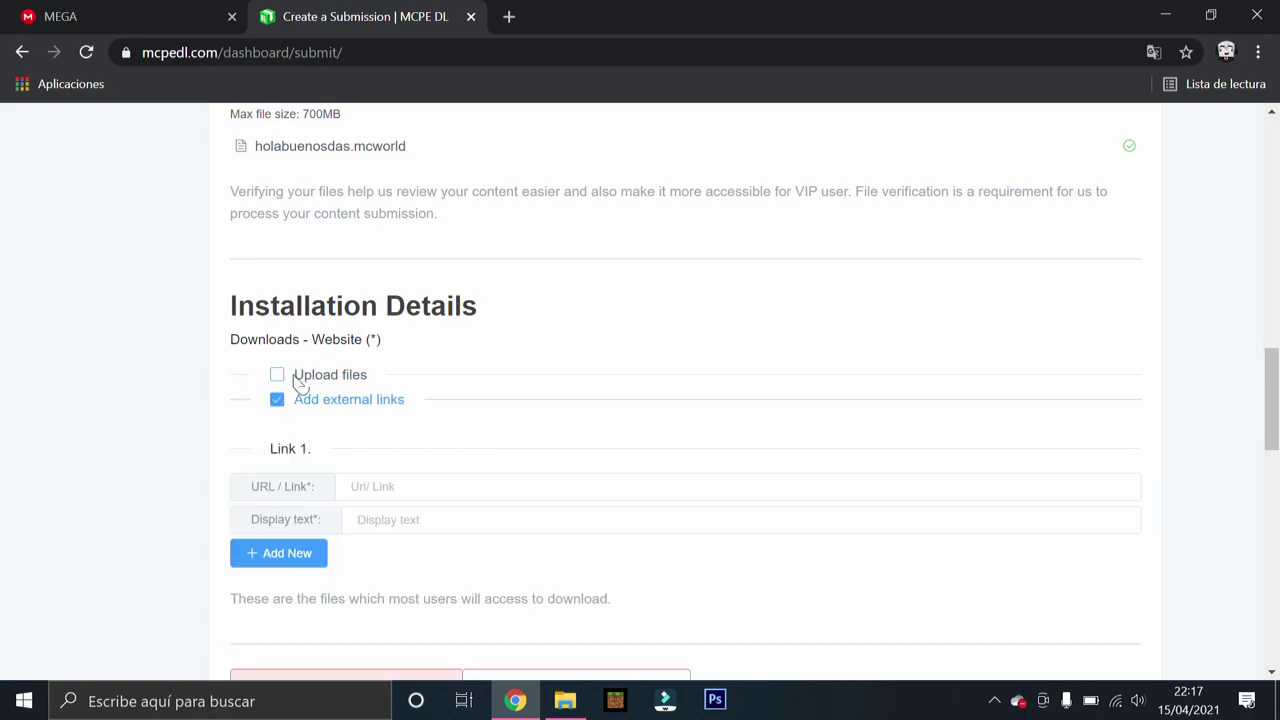
click(291, 411)
click(295, 404)
Step: Open the AdFly link shortener in a new browser tab
click(509, 16)
text(ad)
key(Return)
Step: Generate a sharing link for holabuenosdías.mcworld in MEGA's Mapas2 folder and copy it to the clipboard
click(8, 12)
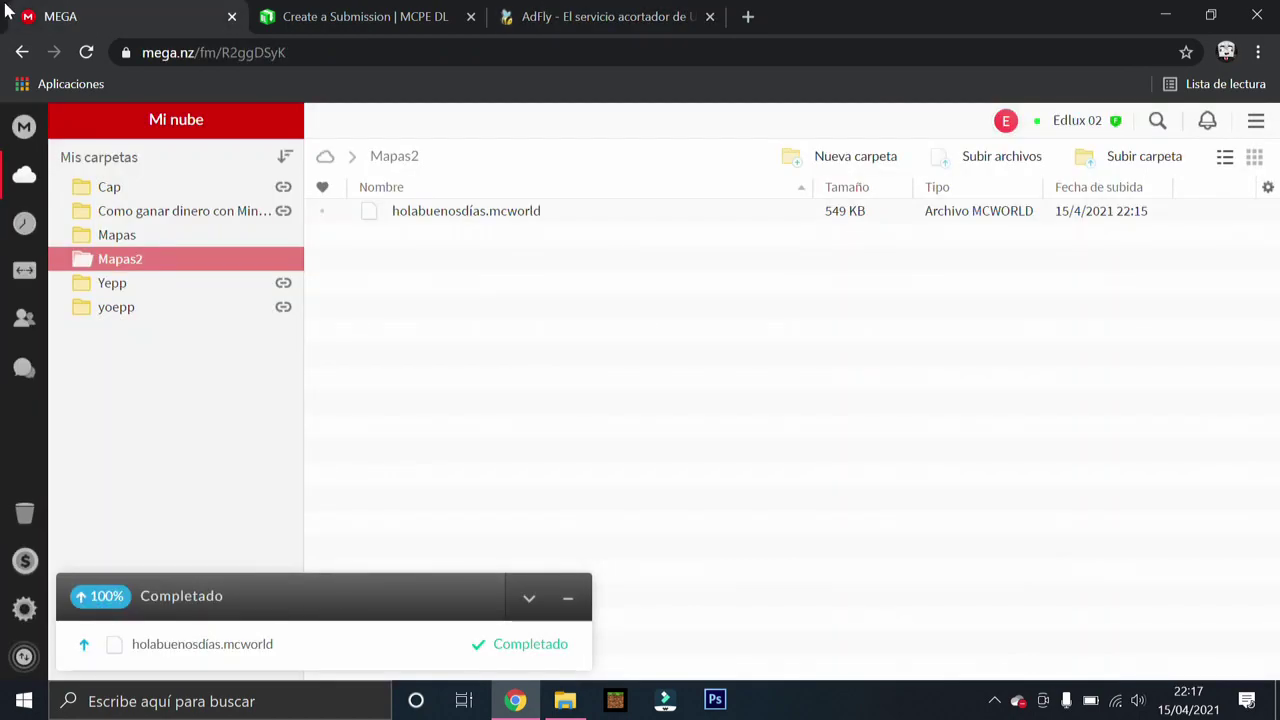
click(1246, 211)
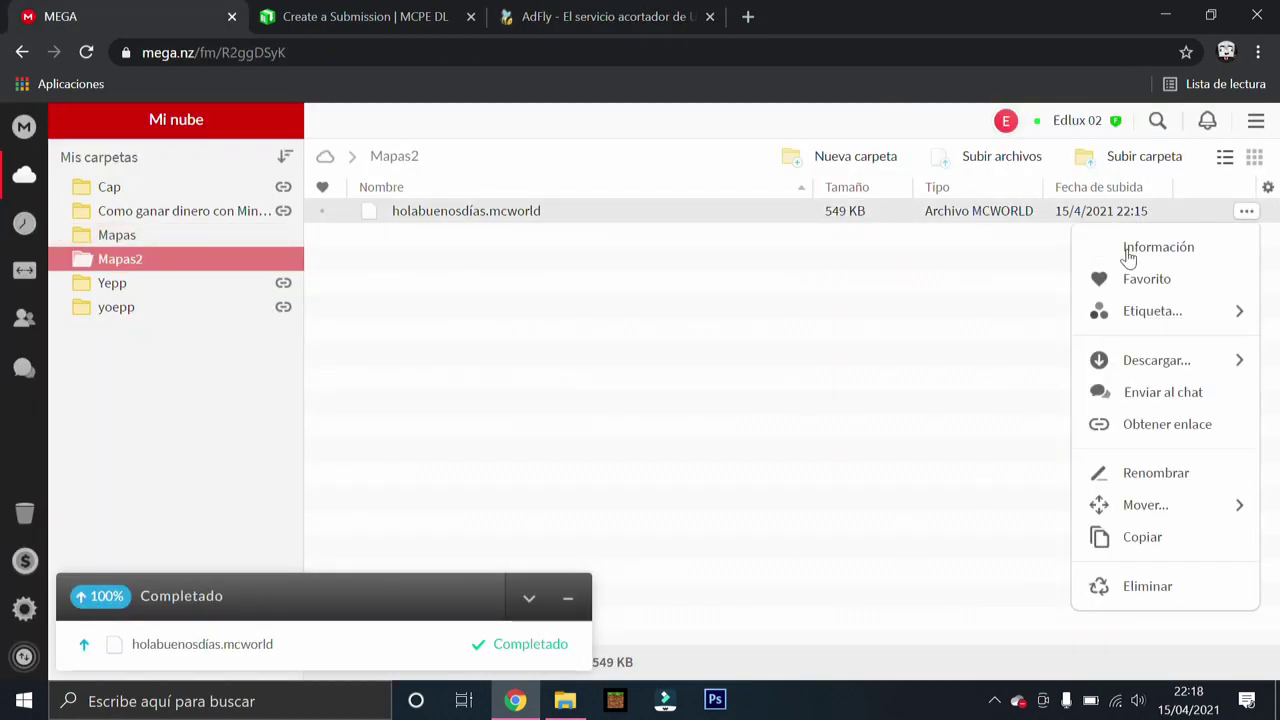
click(1094, 430)
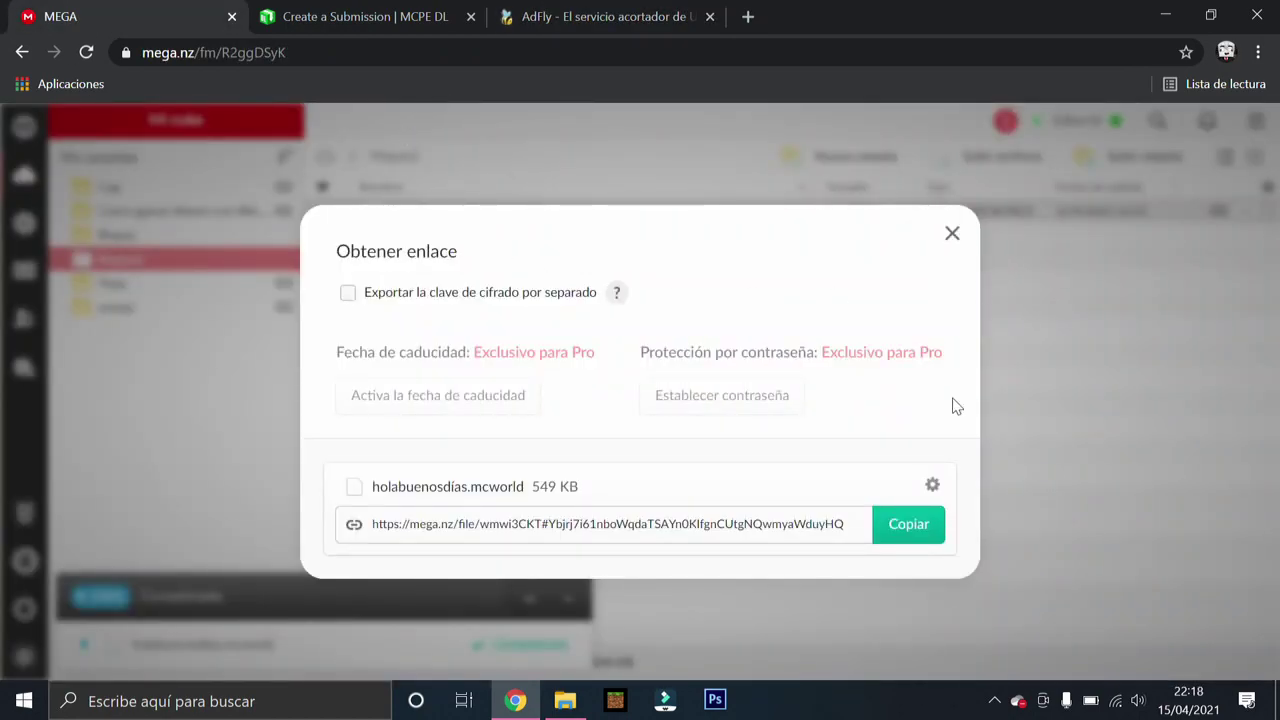
click(909, 524)
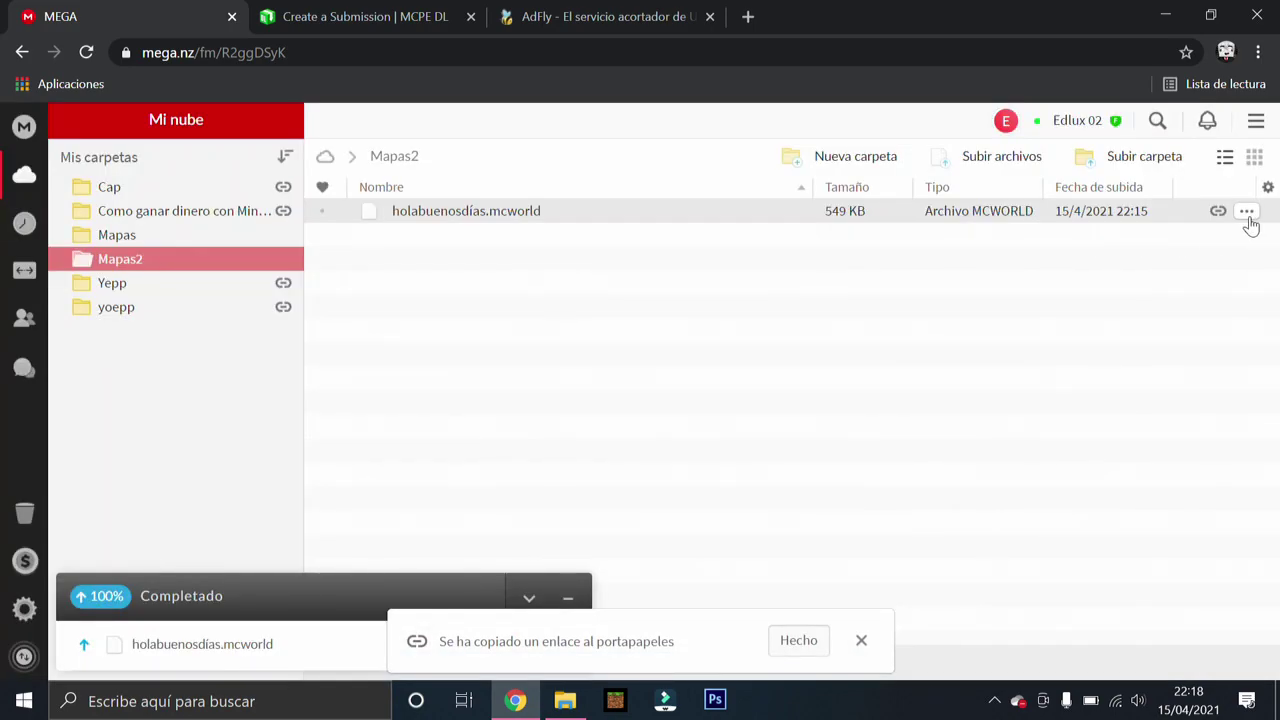
click(1247, 213)
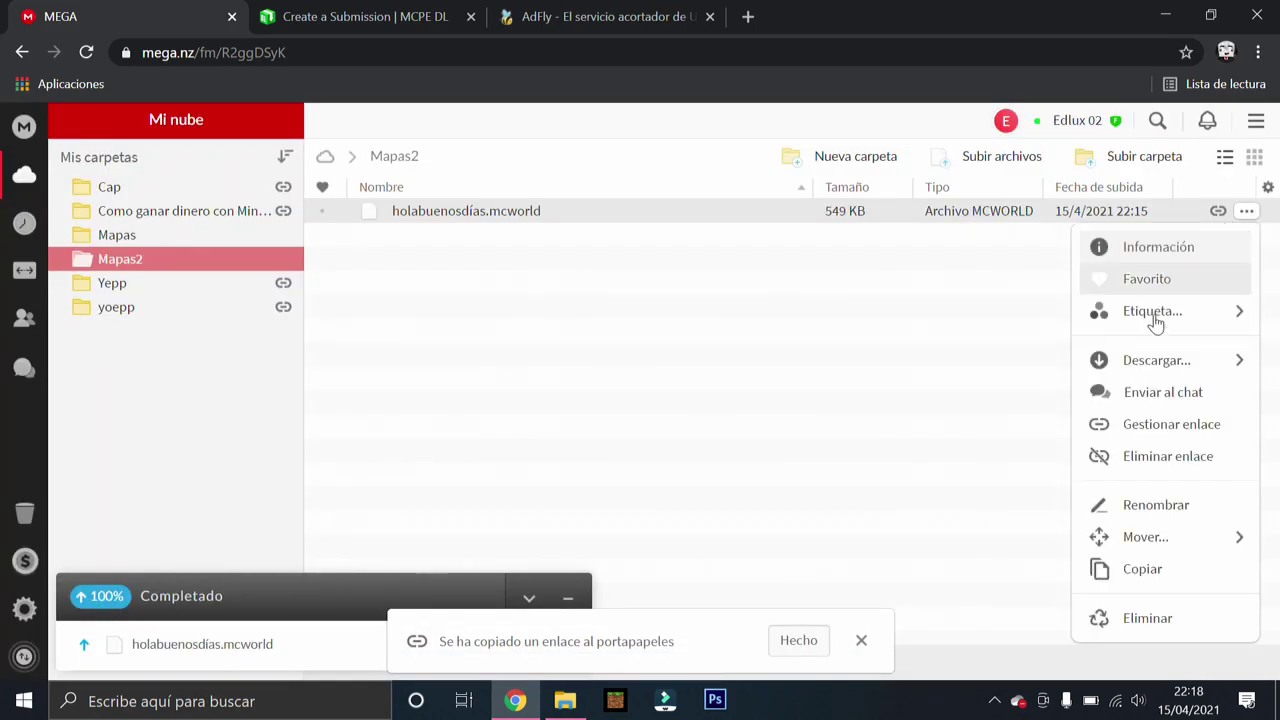
click(1158, 425)
click(928, 526)
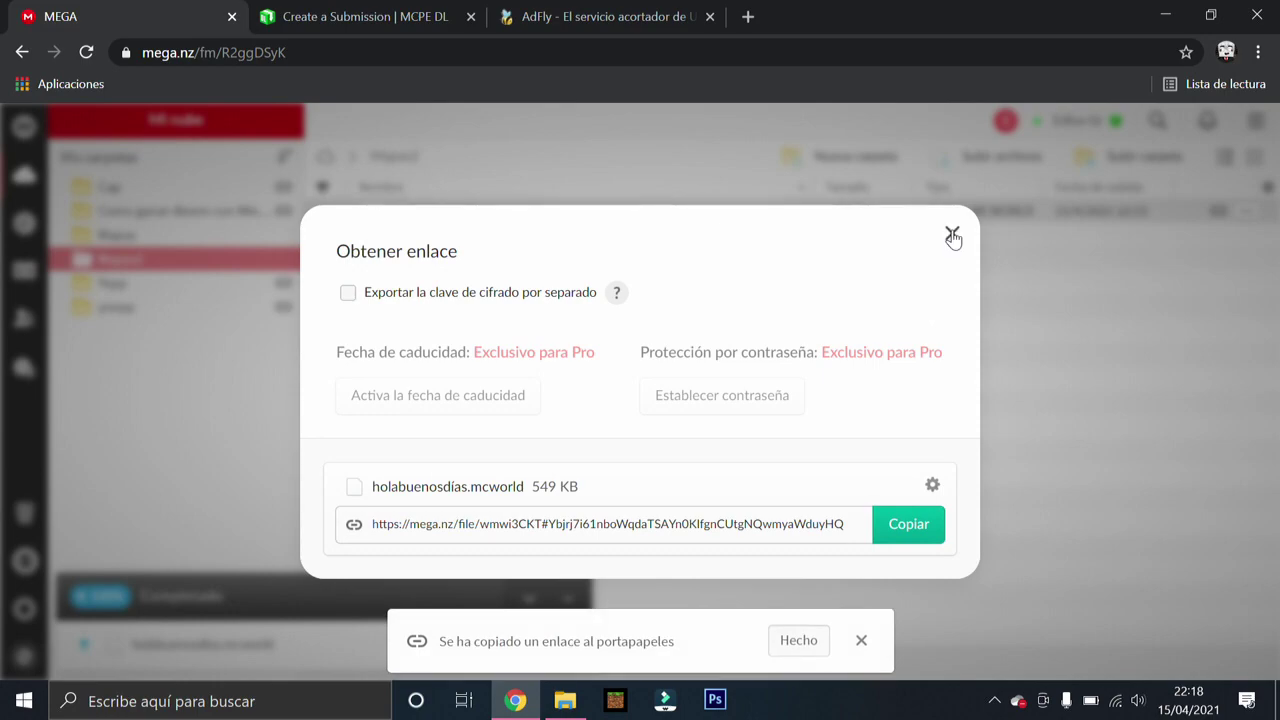
click(951, 235)
Step: Shorten the copied MEGA link with AdFly and copy the resulting short link
click(600, 16)
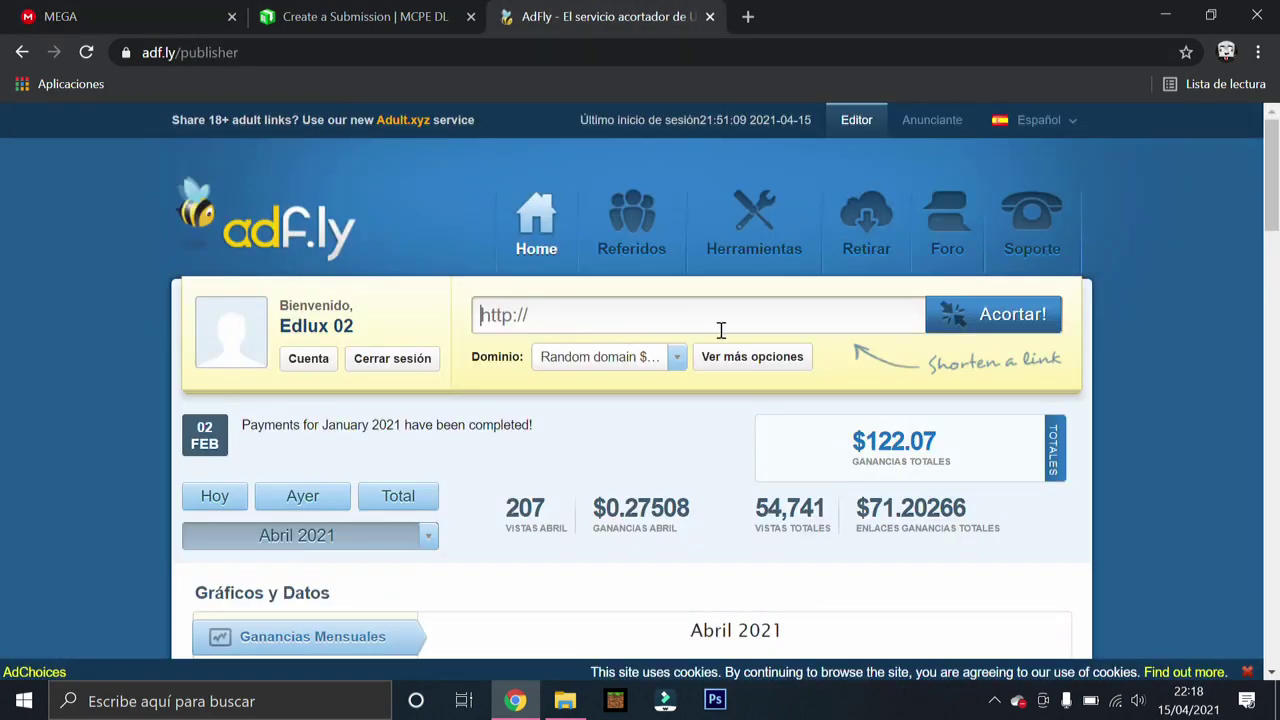
key(ctrl+v)
click(993, 316)
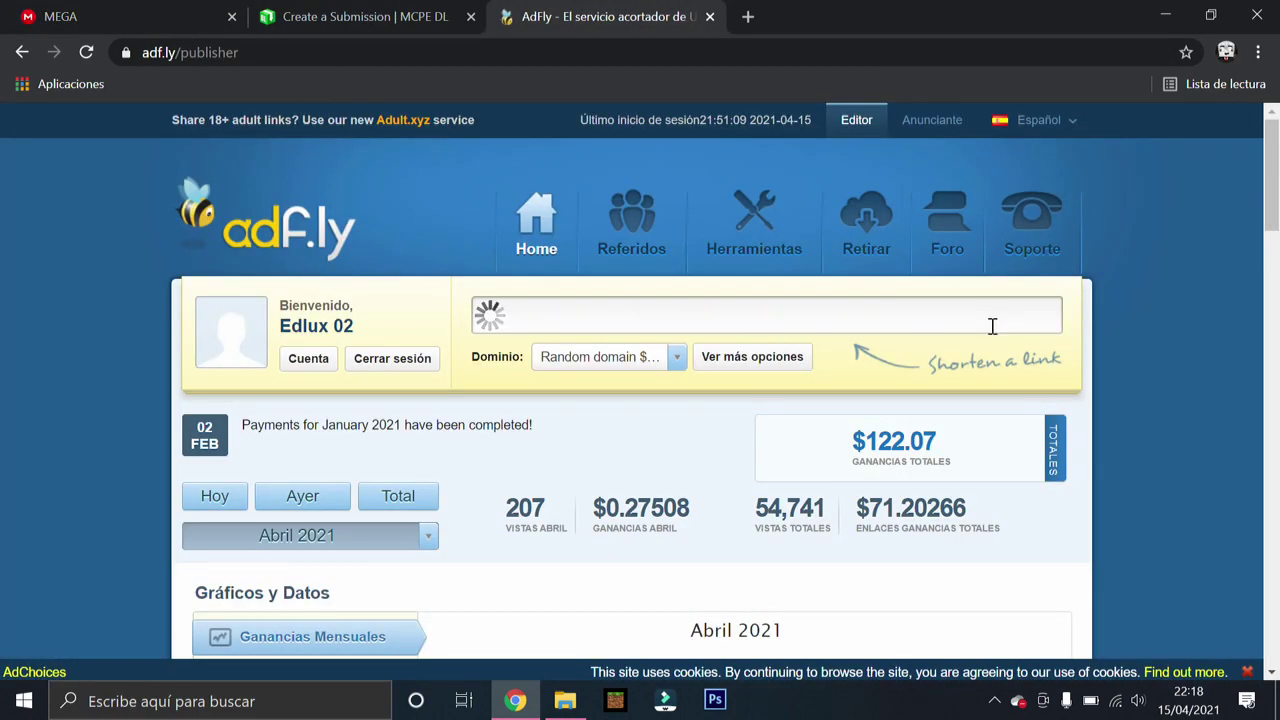
click(829, 320)
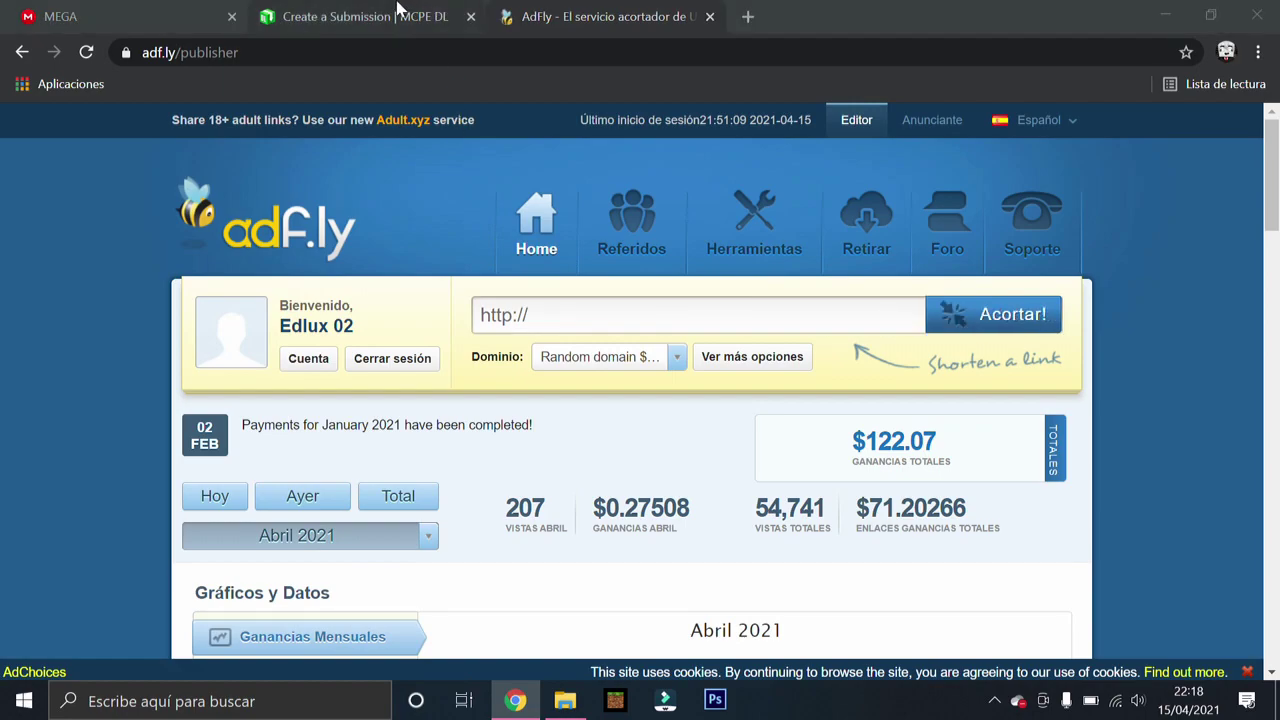
click(400, 16)
click(397, 496)
text(http://rainonit.com/1CCg)
click(432, 530)
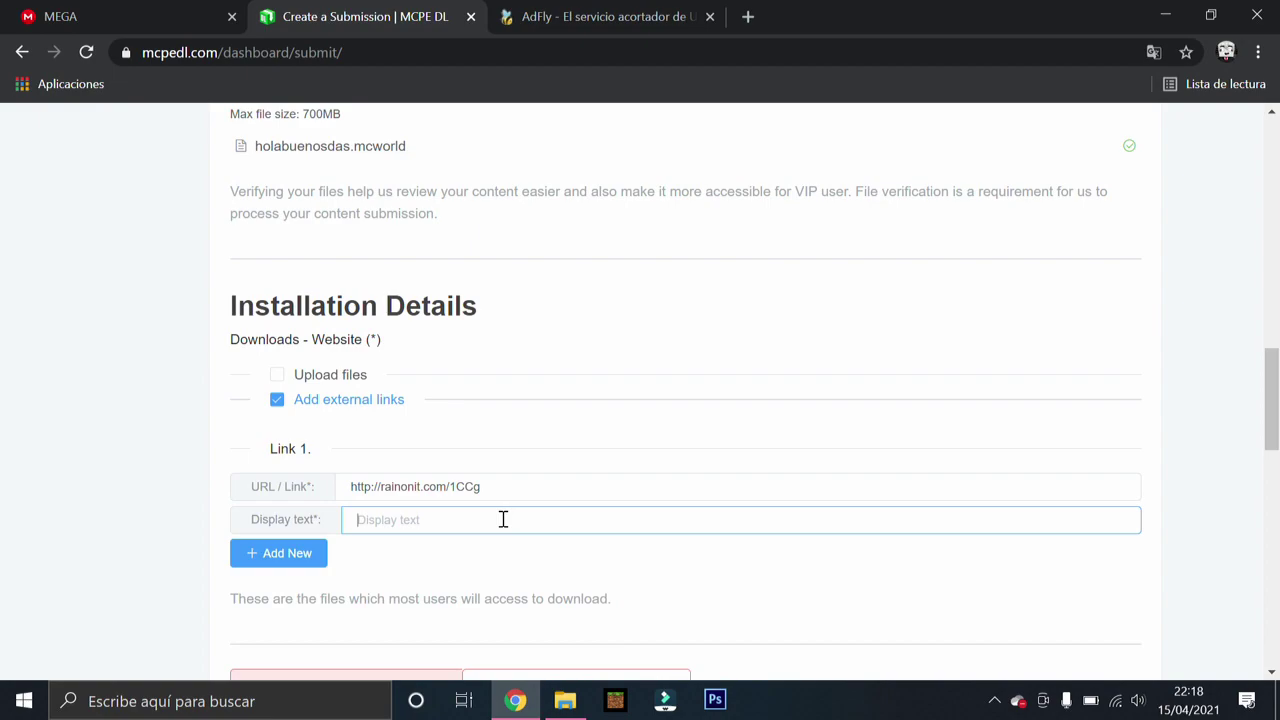
text(PARKOUR MAP)
Step: Set the supported Minecraft version of the submission to 1.16.100
scroll(1160, 537, down, 3)
click(432, 394)
scroll(622, 455, down, 2)
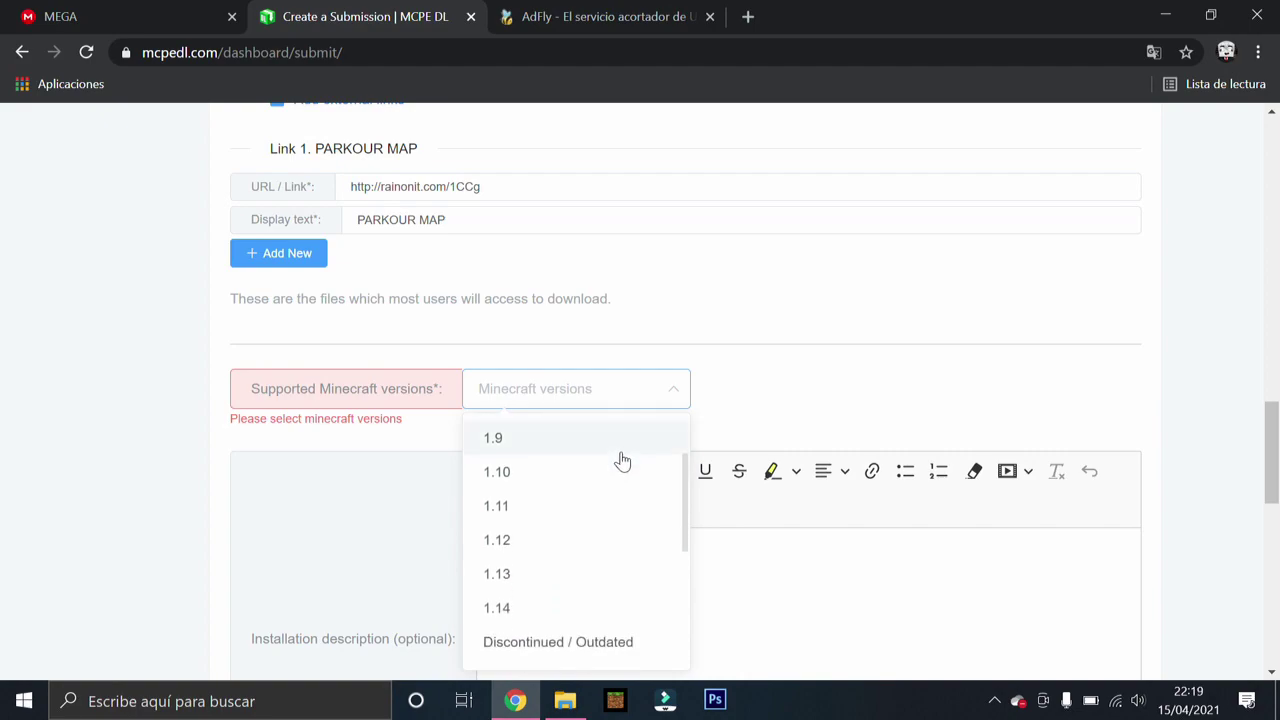
scroll(593, 455, down, 4)
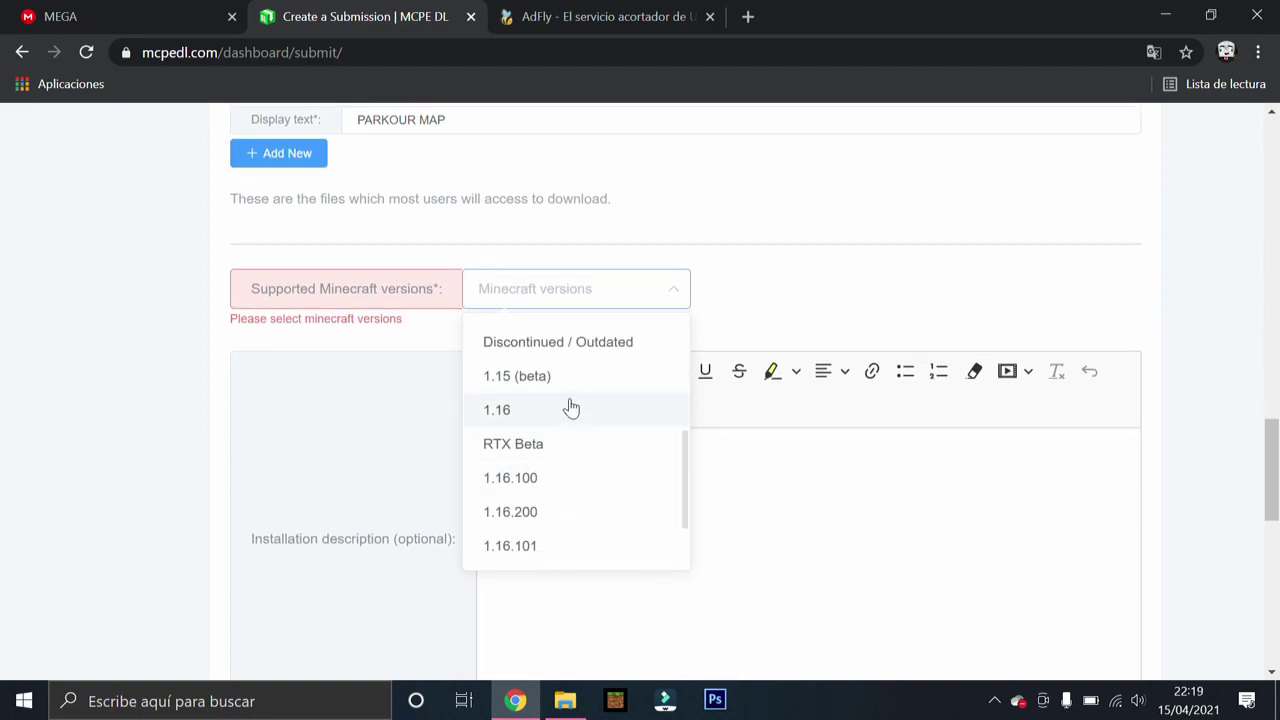
click(560, 486)
click(7, 406)
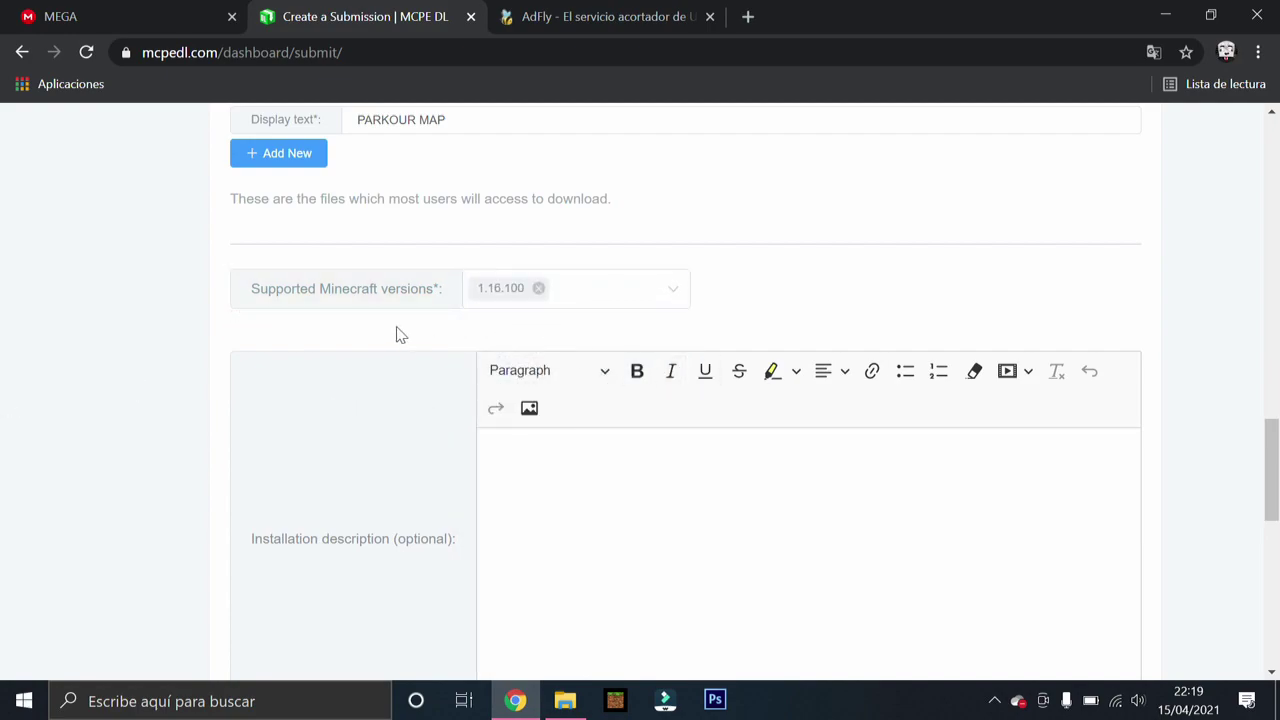
Step: Review the submission form's main description, file verification, Link 1, supported version and optional installation description sections
scroll(397, 334, down, 2)
drag(249, 340, 418, 338)
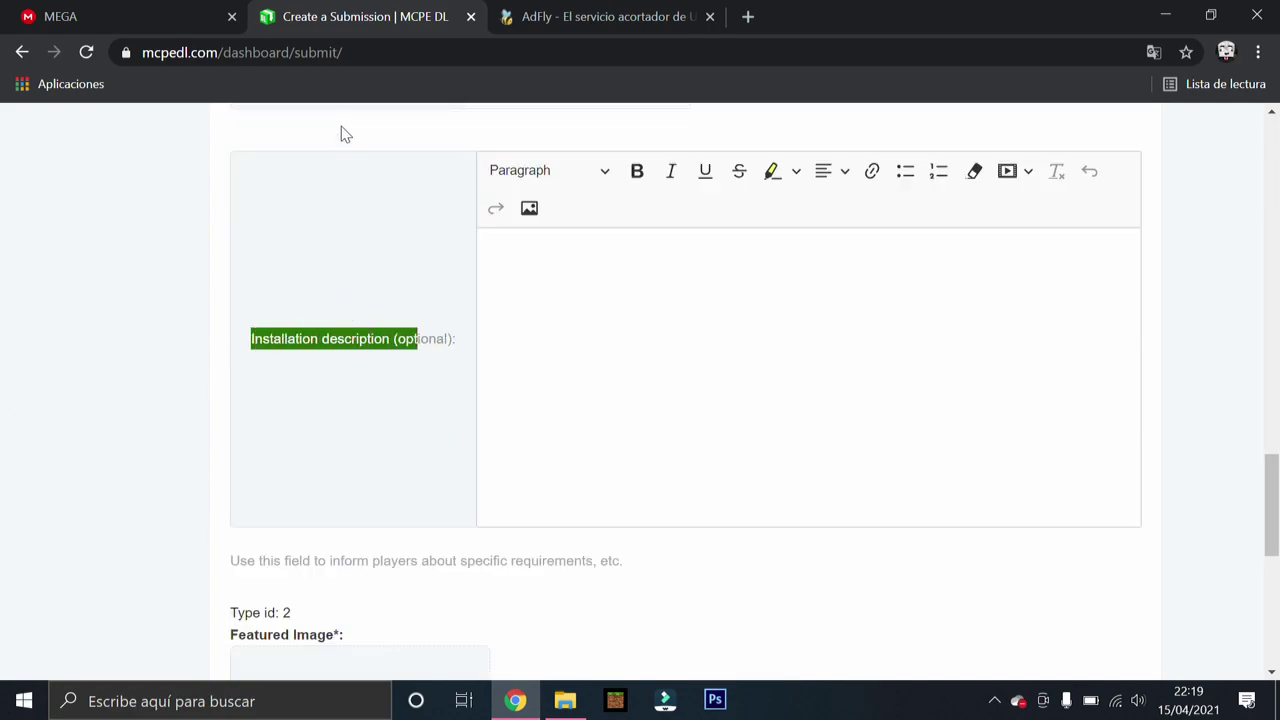
scroll(338, 150, up, 3)
click(550, 14)
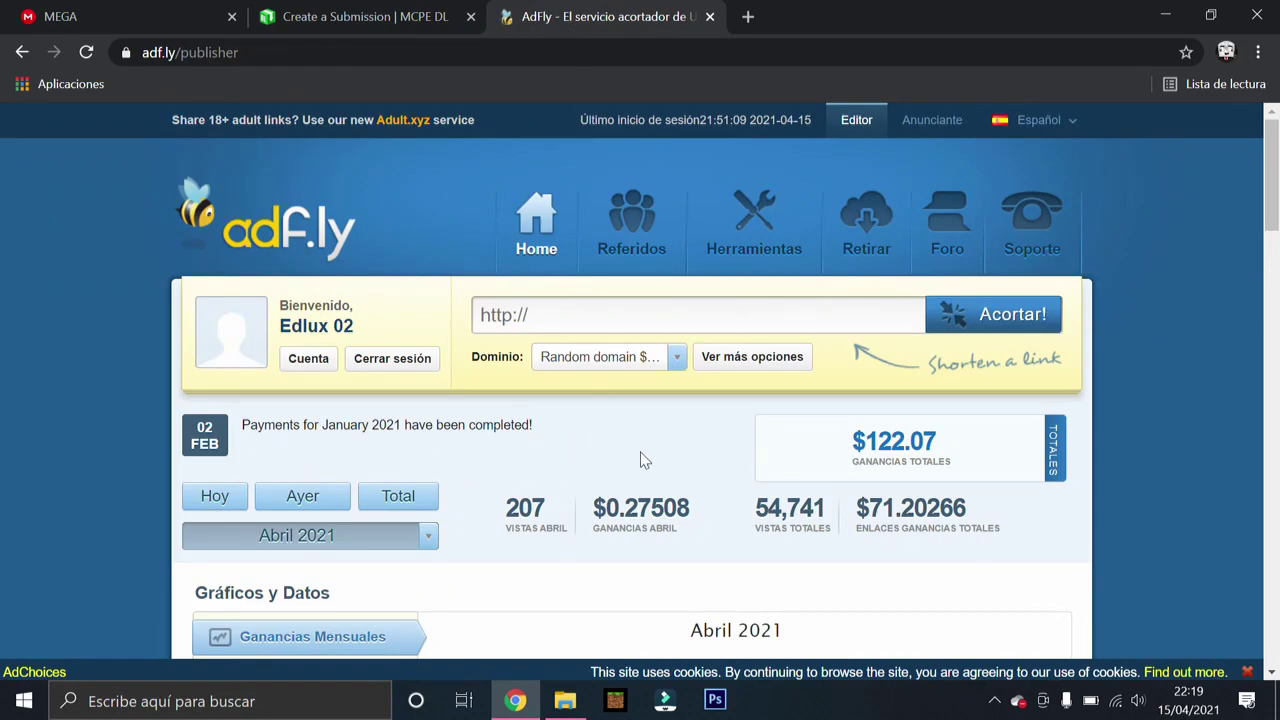
click(428, 17)
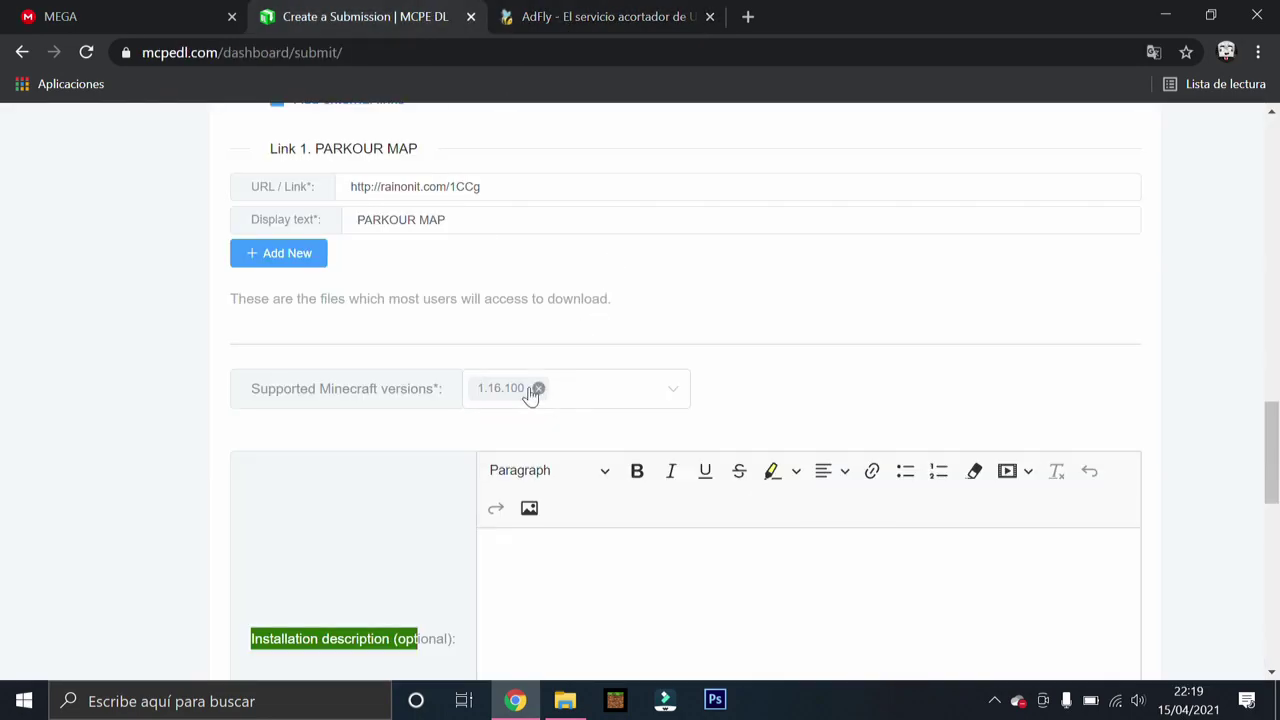
click(495, 14)
click(358, 12)
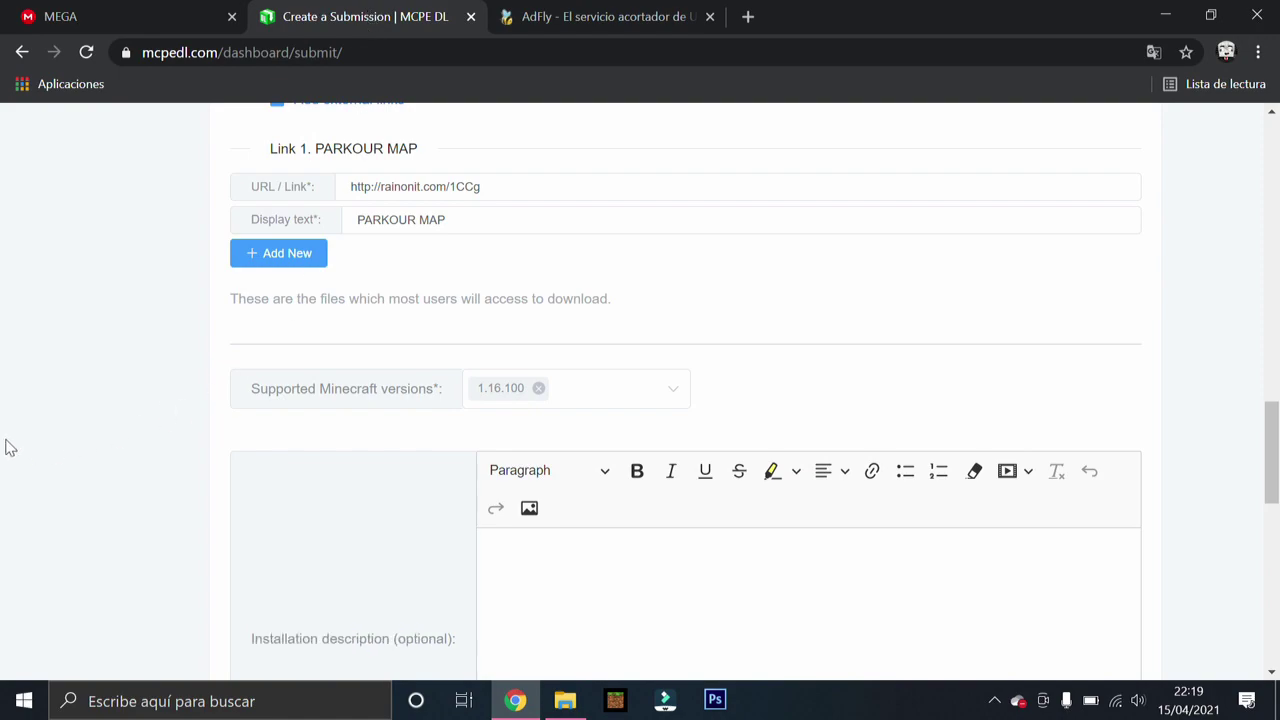
scroll(40, 430, down, 1)
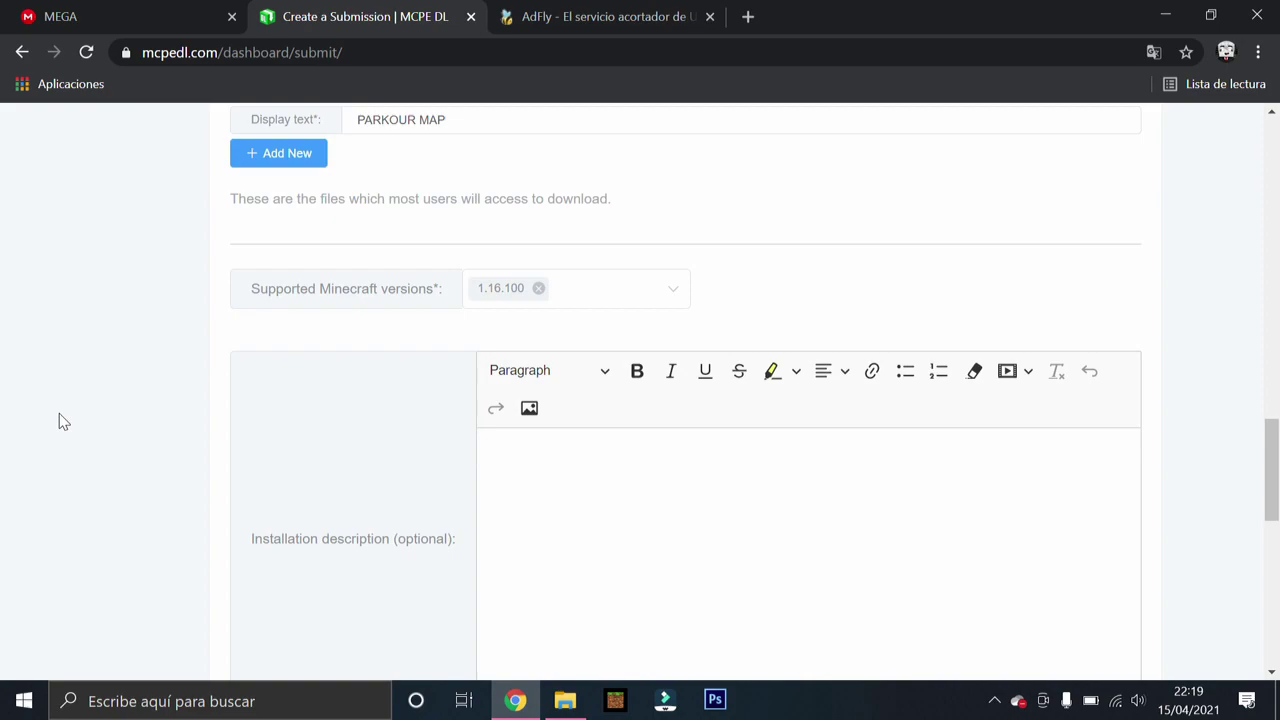
scroll(506, 491, up, 8)
scroll(692, 396, up, 4)
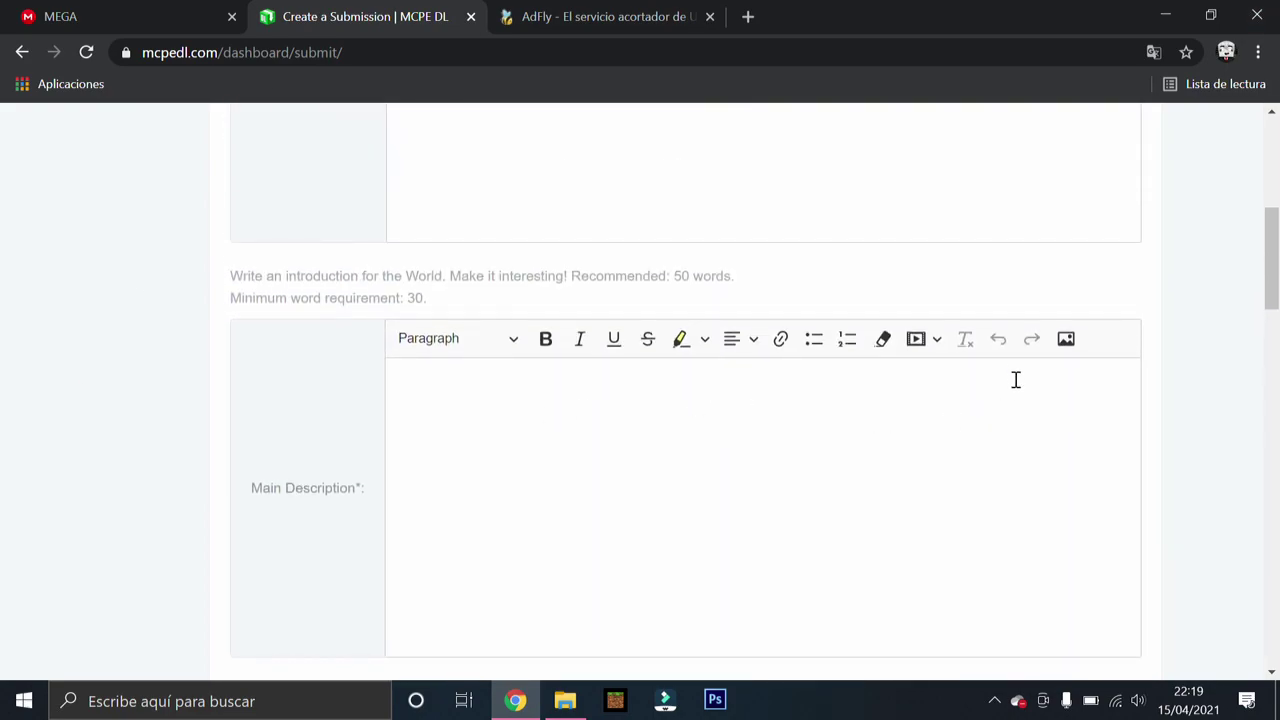
scroll(850, 360, down, 5)
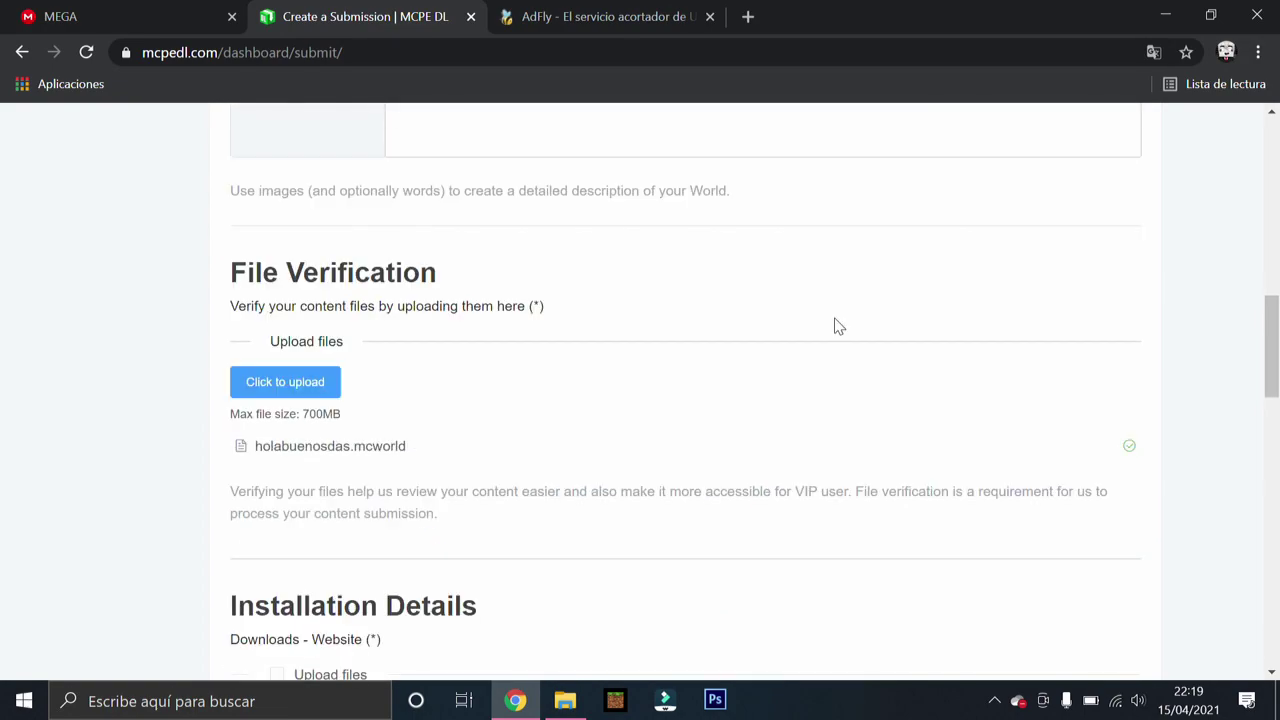
scroll(617, 403, down, 8)
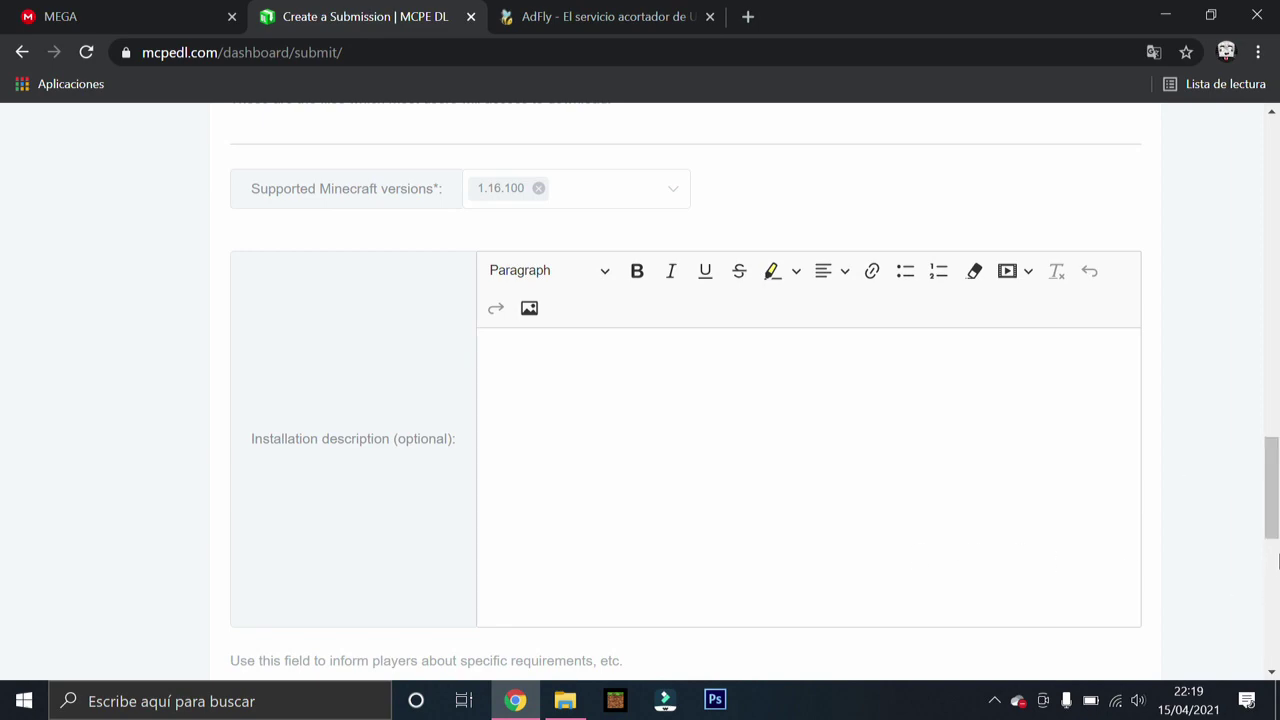
scroll(570, 518, up, 1)
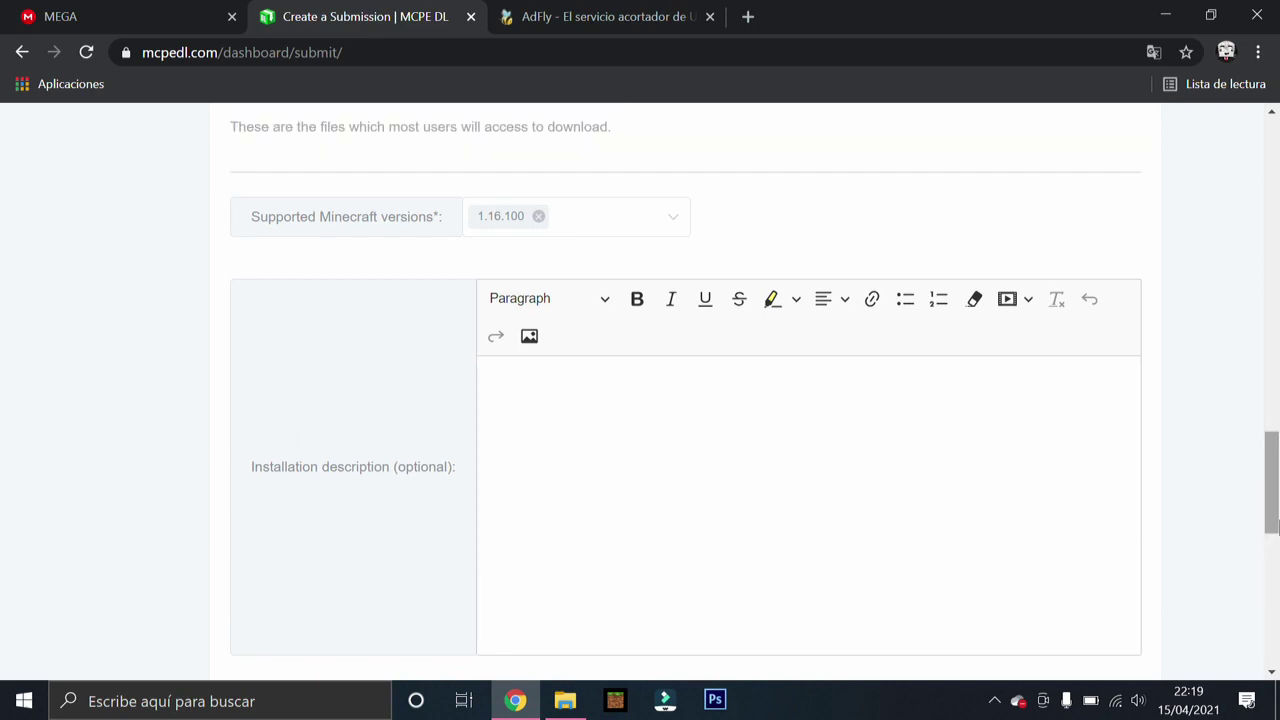
scroll(169, 411, down, 4)
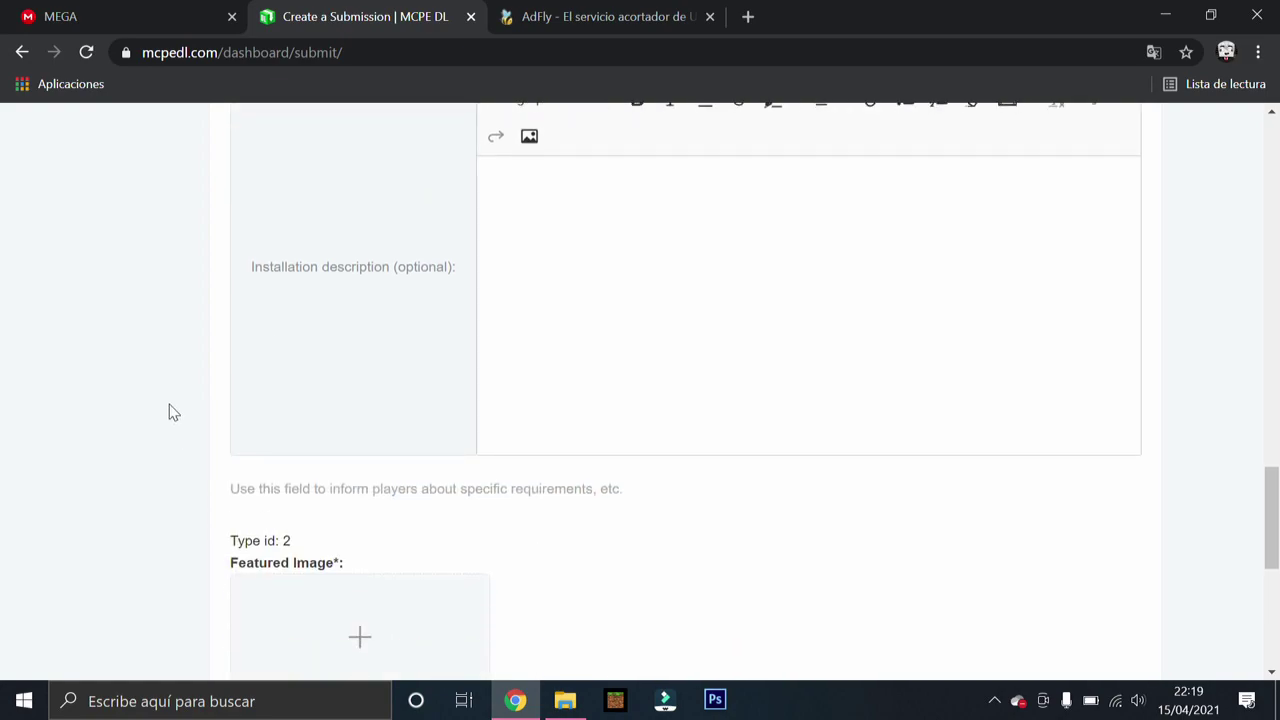
drag(289, 290, 806, 386)
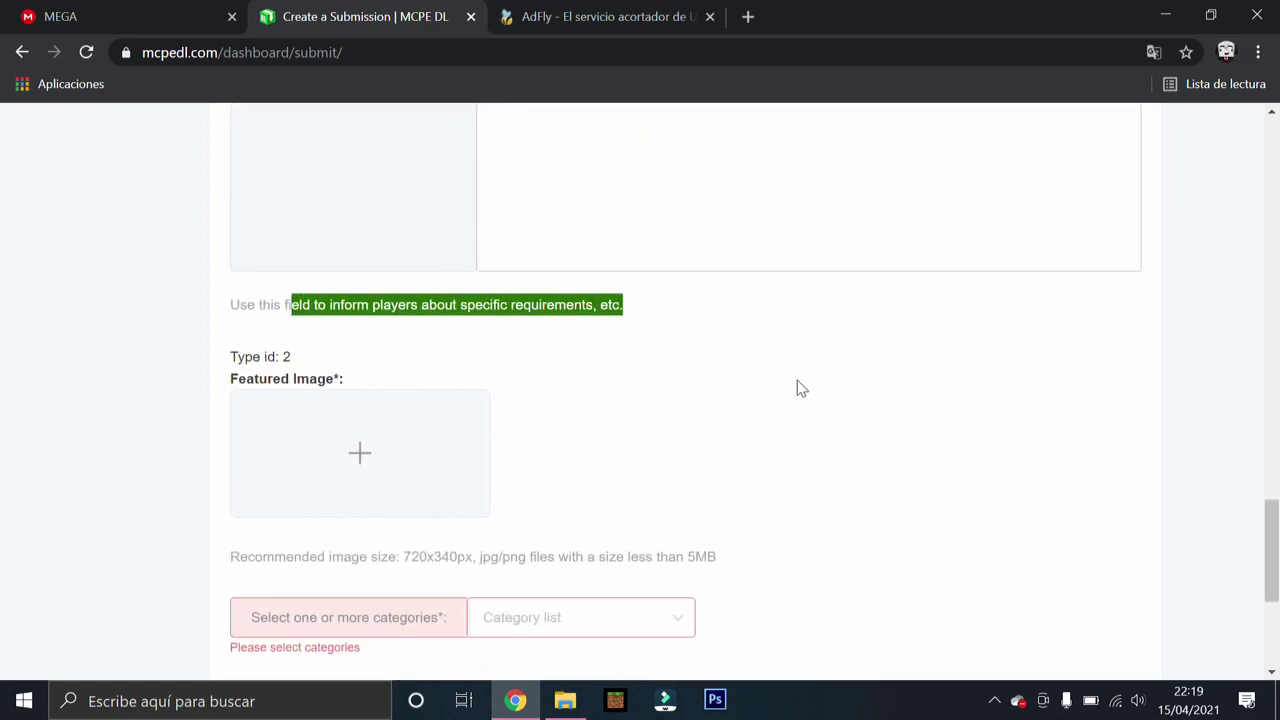
scroll(297, 277, up, 2)
drag(296, 268, 458, 268)
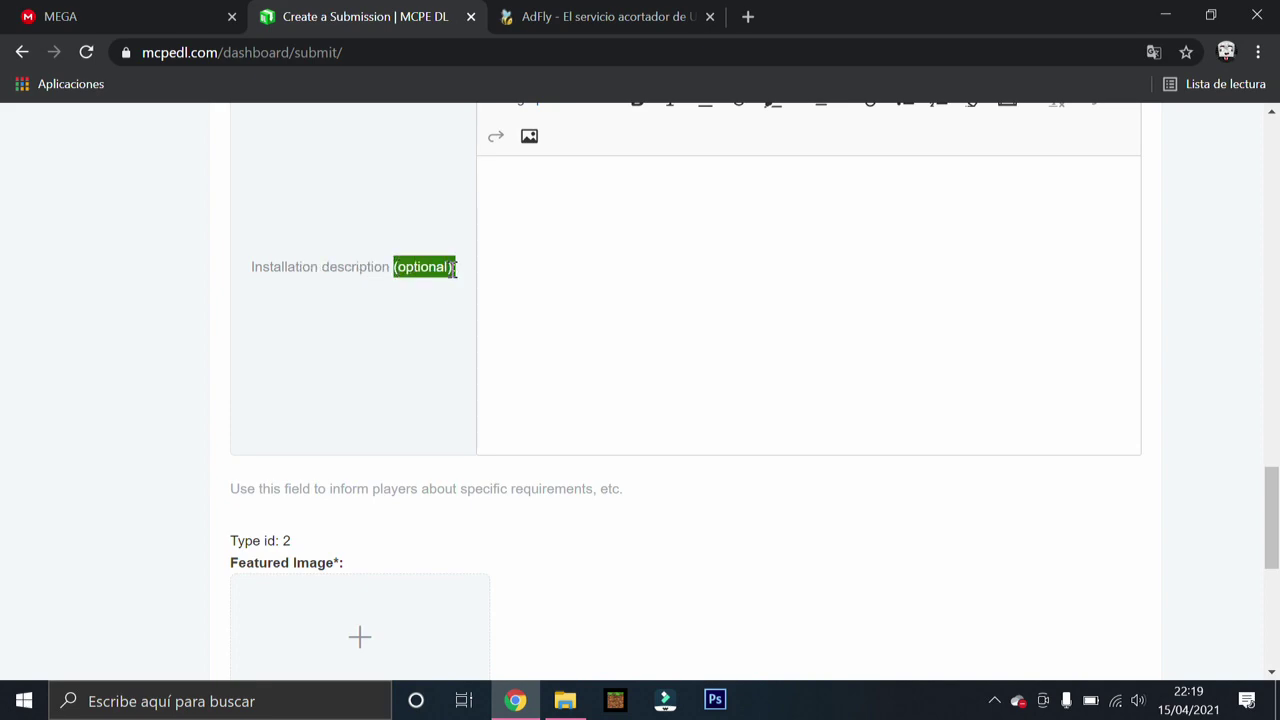
click(452, 267)
scroll(321, 453, down, 2)
drag(234, 343, 390, 366)
click(393, 373)
click(323, 429)
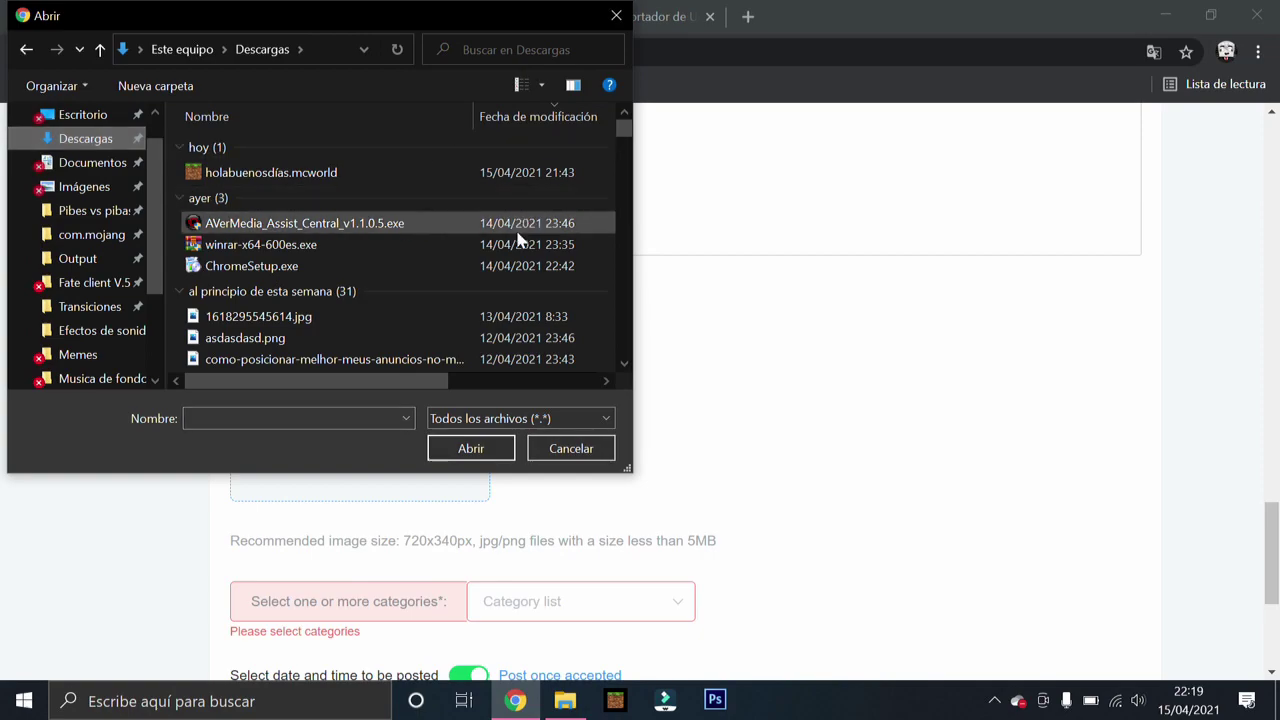
click(616, 15)
Step: Open the MCPEDL home page in a new tab and examine the latest posts with their featured images
click(747, 16)
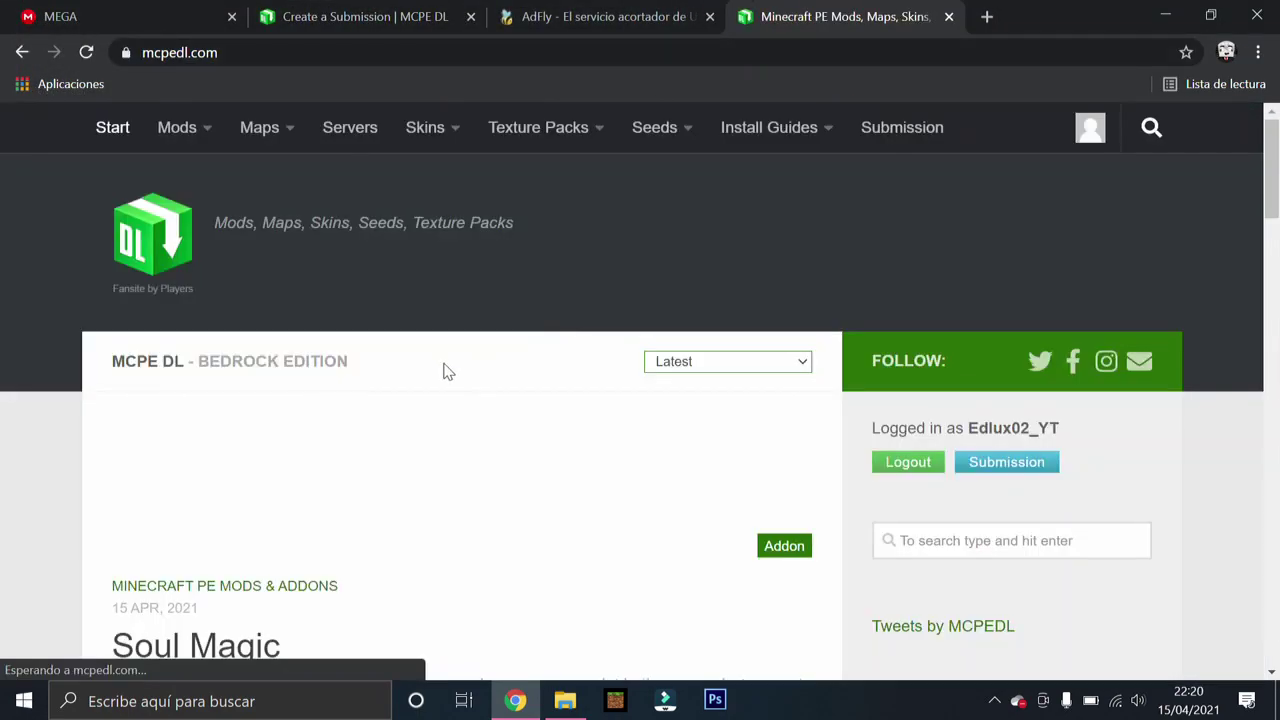
scroll(409, 286, down, 2)
scroll(540, 350, up, 1)
scroll(605, 387, up, 2)
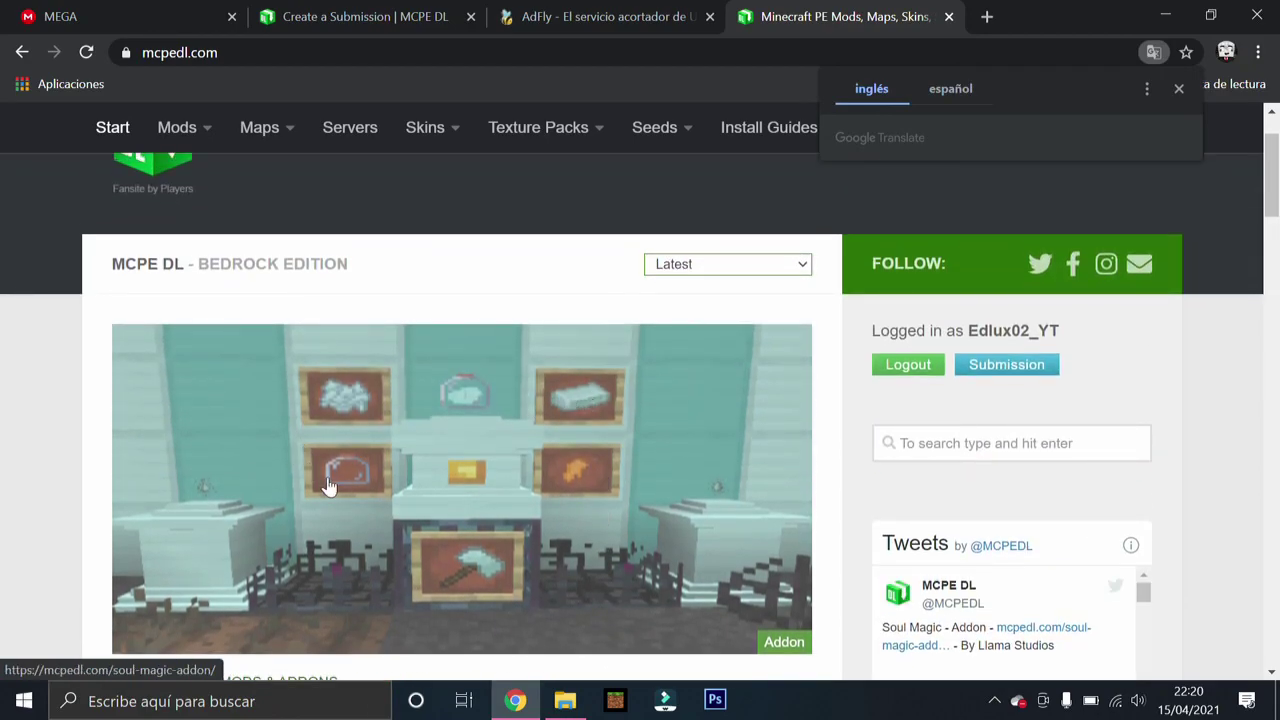
scroll(606, 534, down, 6)
scroll(785, 428, down, 15)
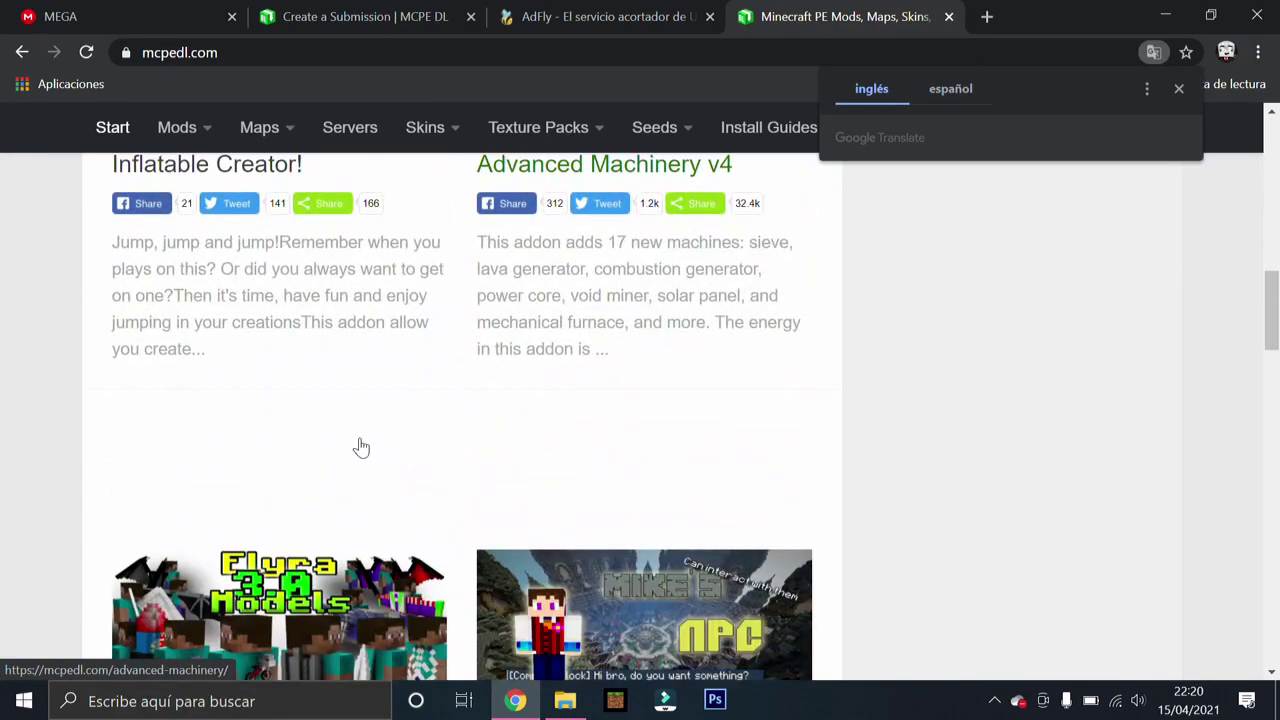
scroll(812, 540, down, 10)
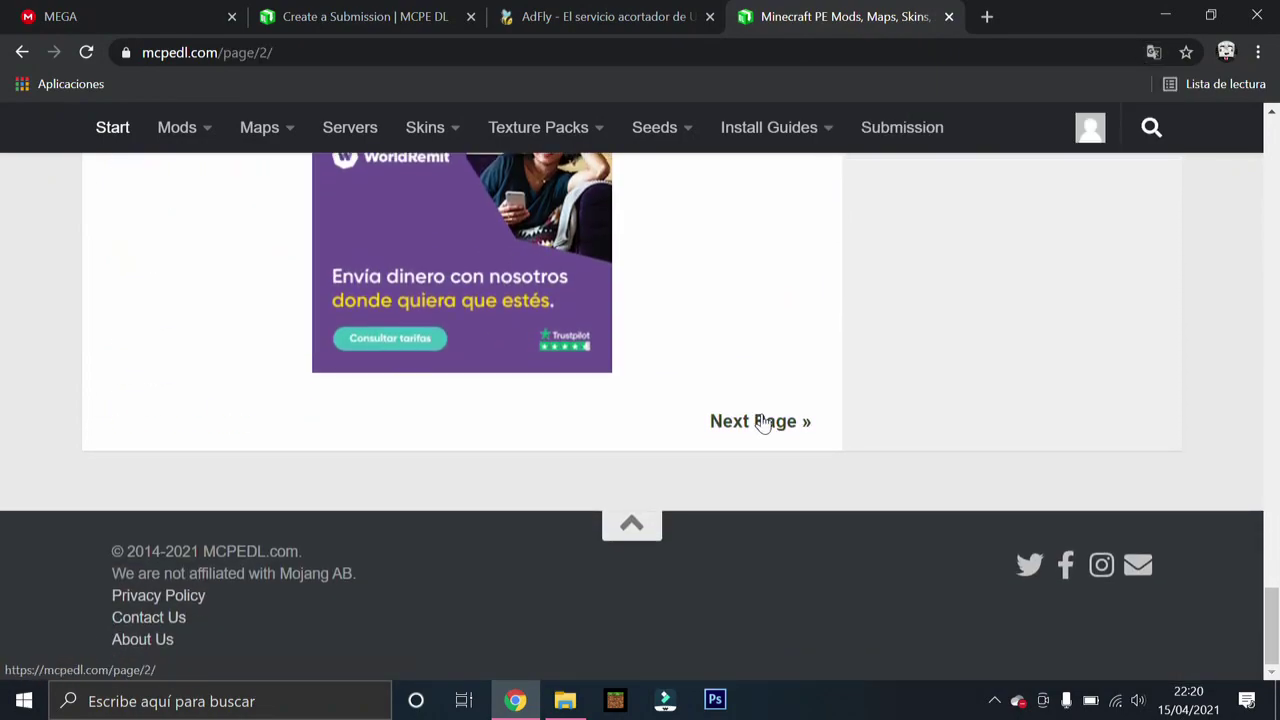
Step: Open the second page of latest MCPEDL posts and examine the featured images and descriptions listed there
click(762, 422)
scroll(760, 420, down, 2)
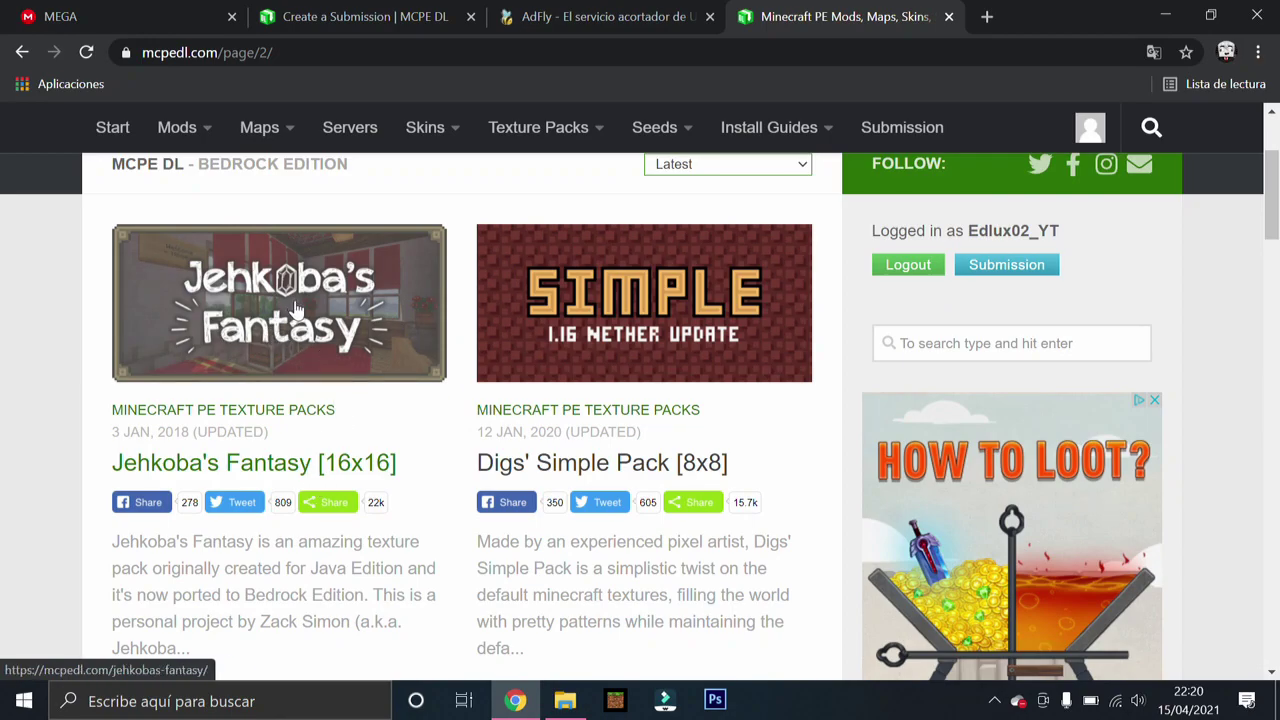
scroll(750, 345, down, 4)
scroll(748, 330, down, 1)
scroll(740, 400, up, 4)
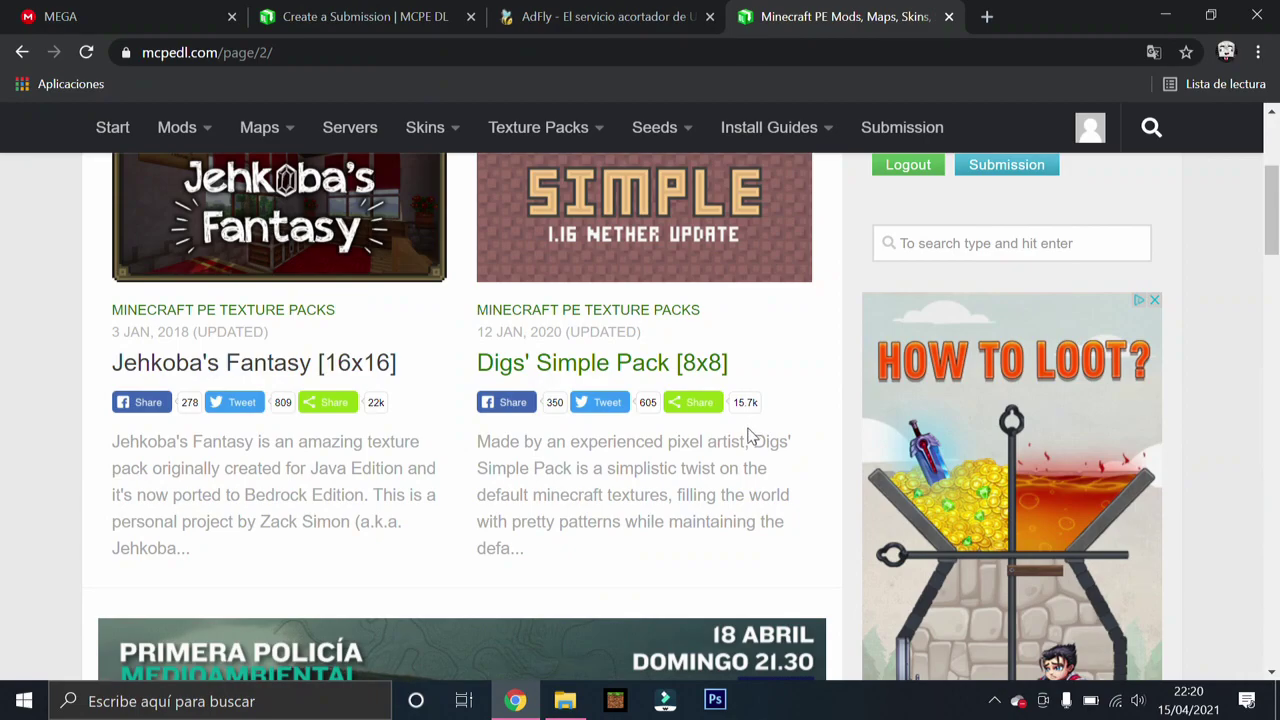
scroll(740, 420, down, 8)
scroll(5, 440, down, 1)
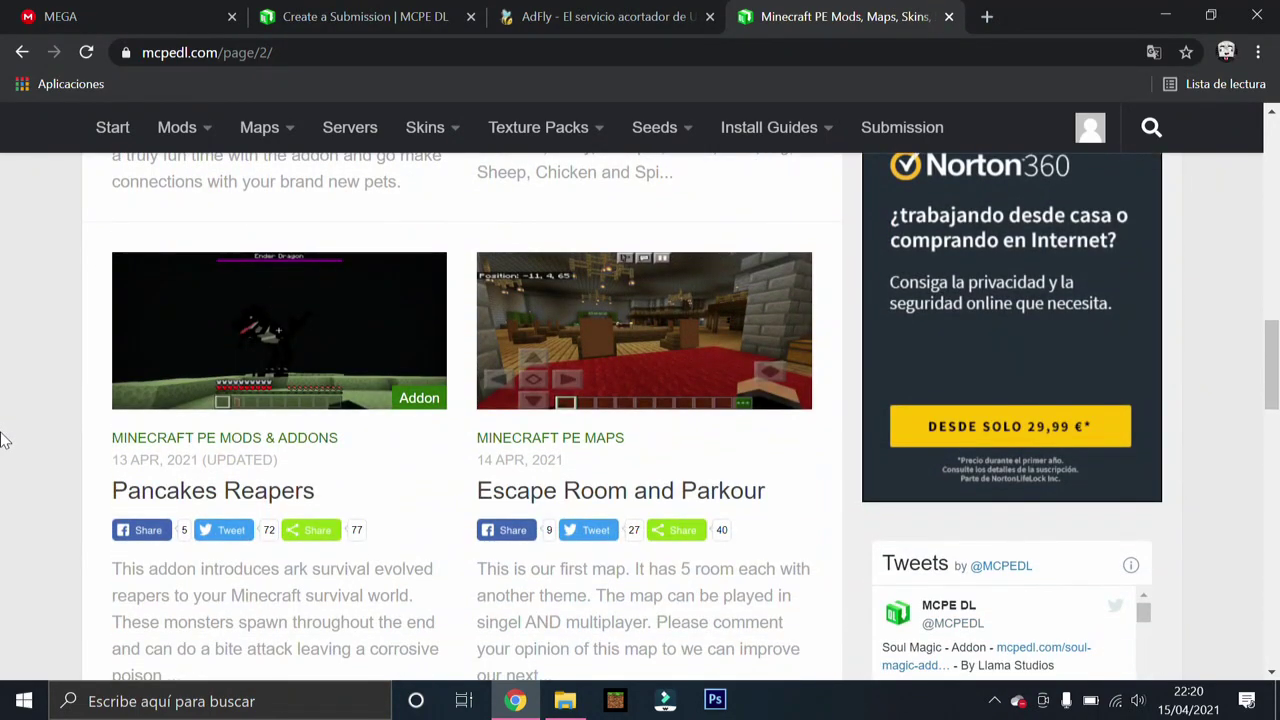
scroll(5, 440, down, 5)
scroll(5, 440, down, 5)
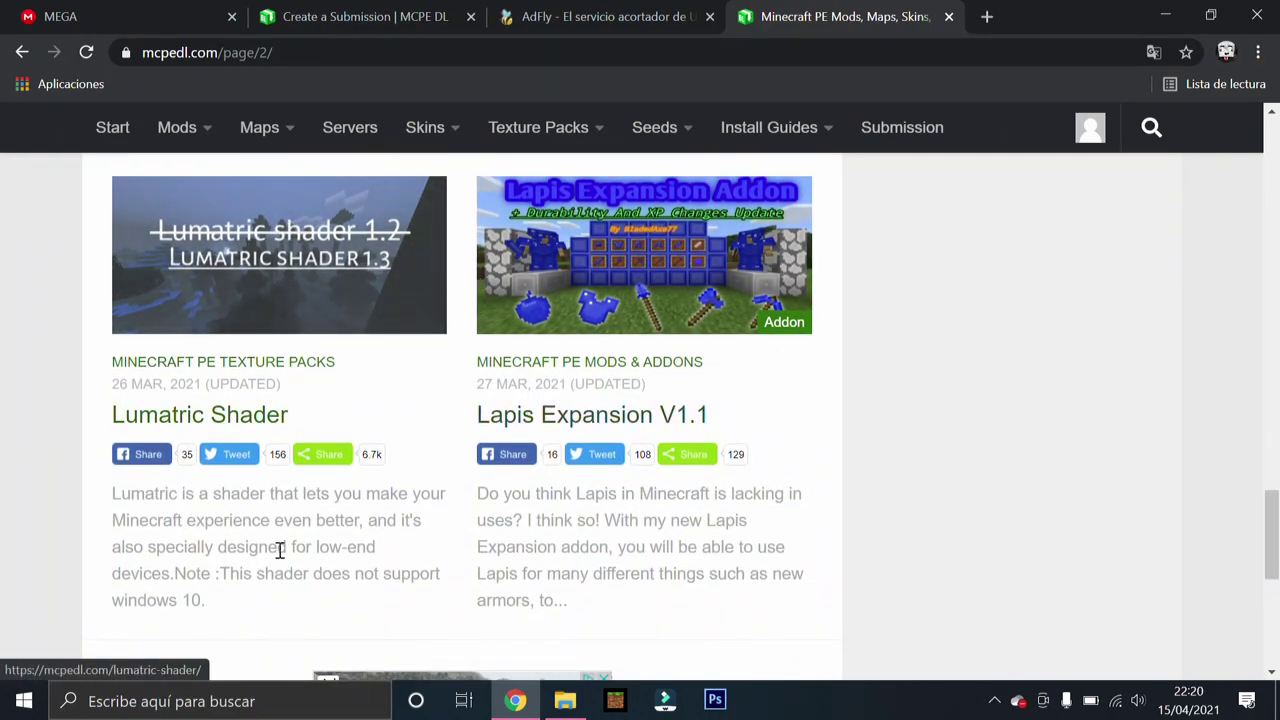
scroll(723, 346, down, 4)
Step: Return to the submission form and select the categories Survival Maps, parkour, .MCPack and PvP Maps
click(600, 16)
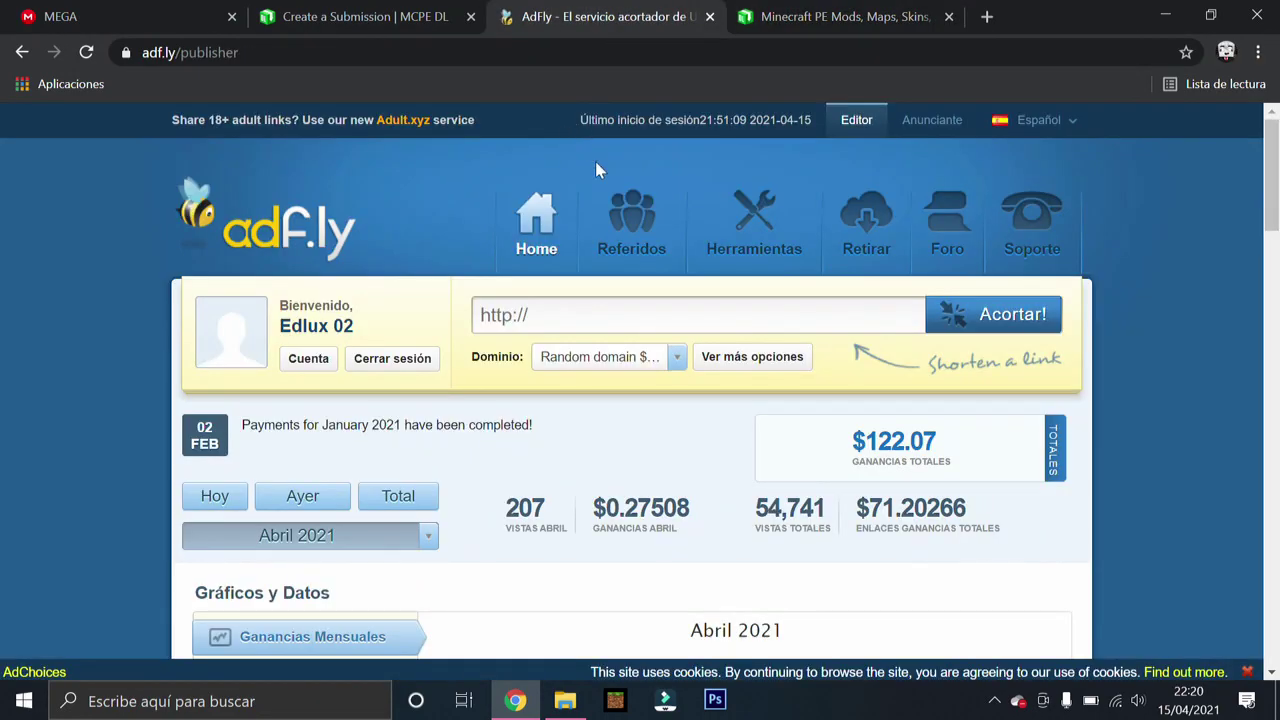
click(329, 12)
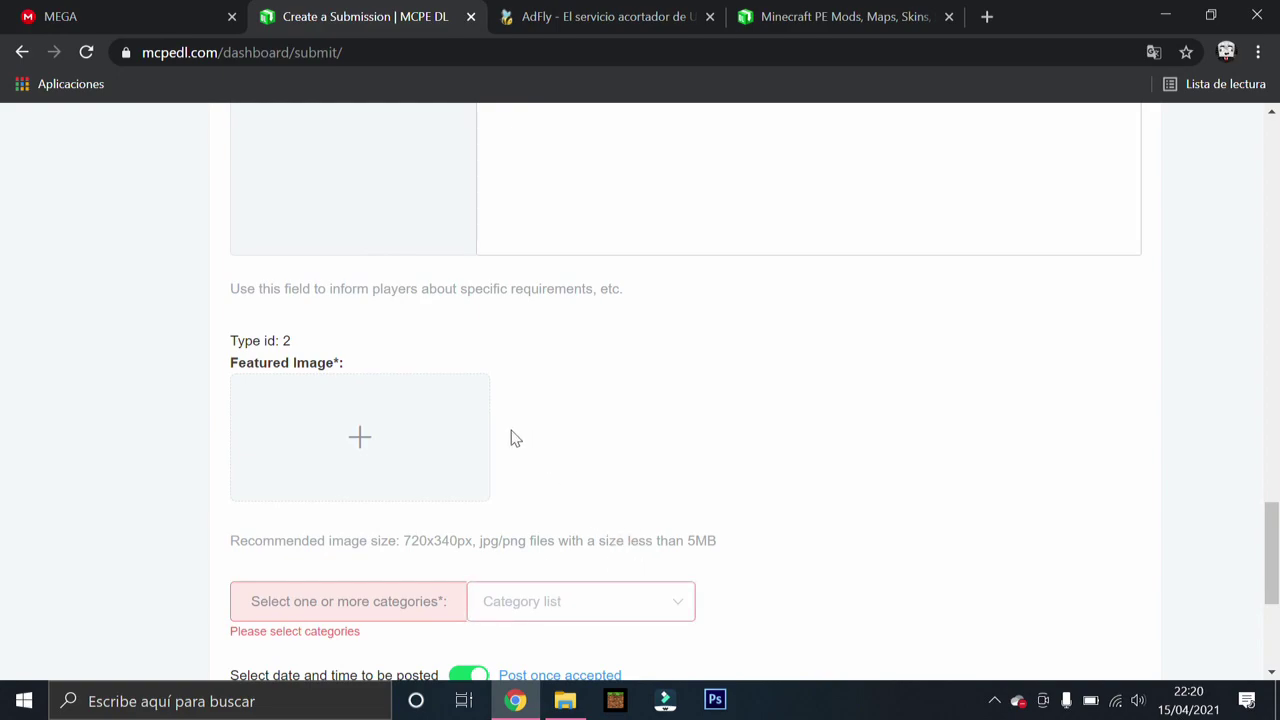
scroll(512, 438, down, 3)
click(497, 318)
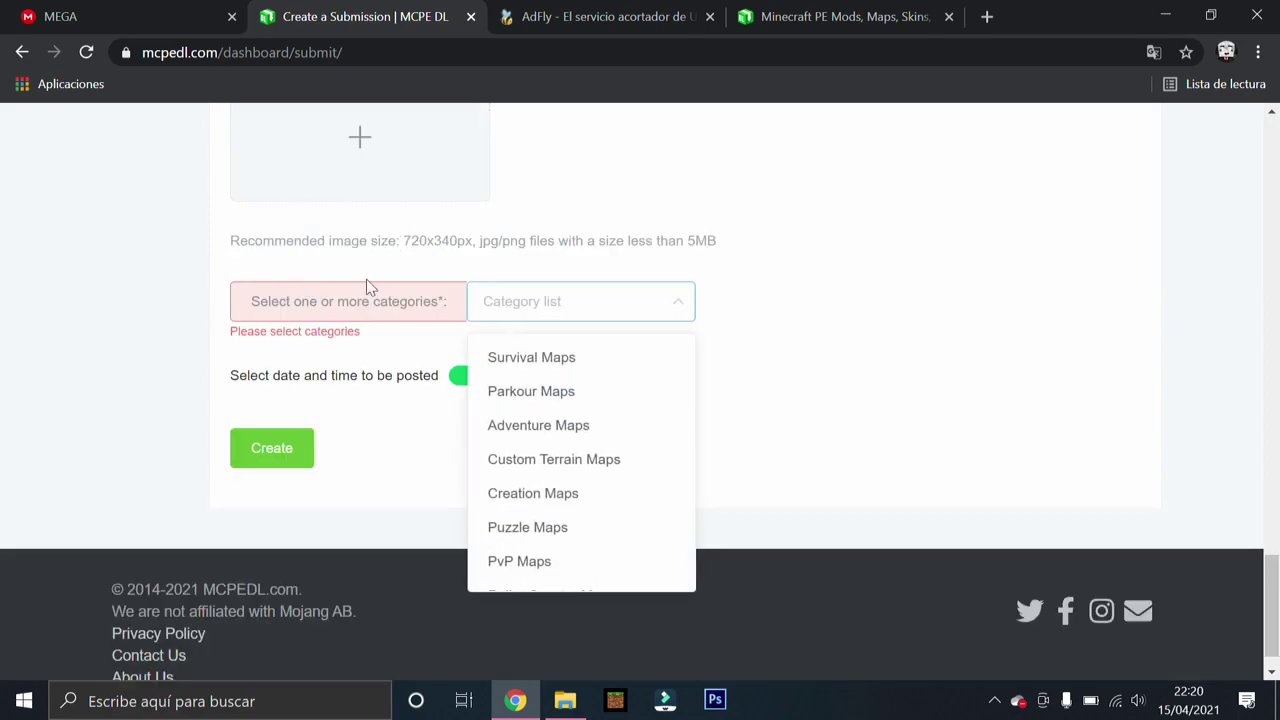
click(530, 360)
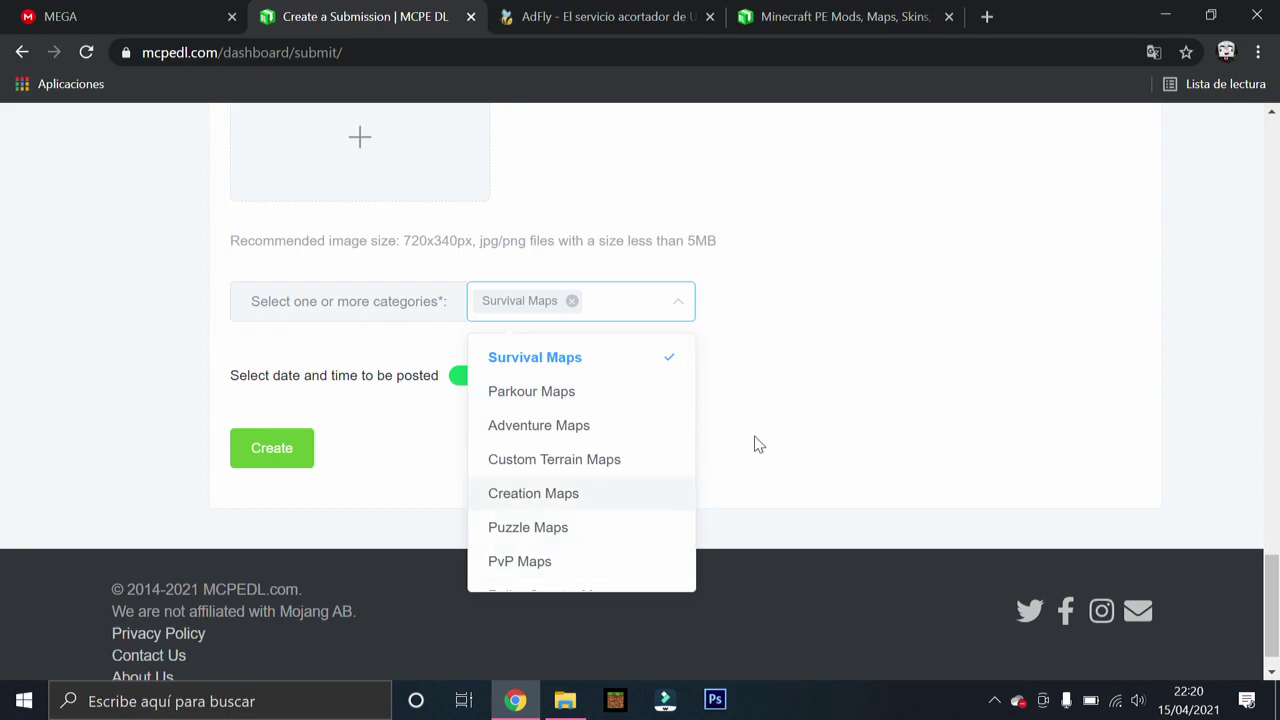
scroll(606, 480, down, 2)
scroll(606, 480, down, 2)
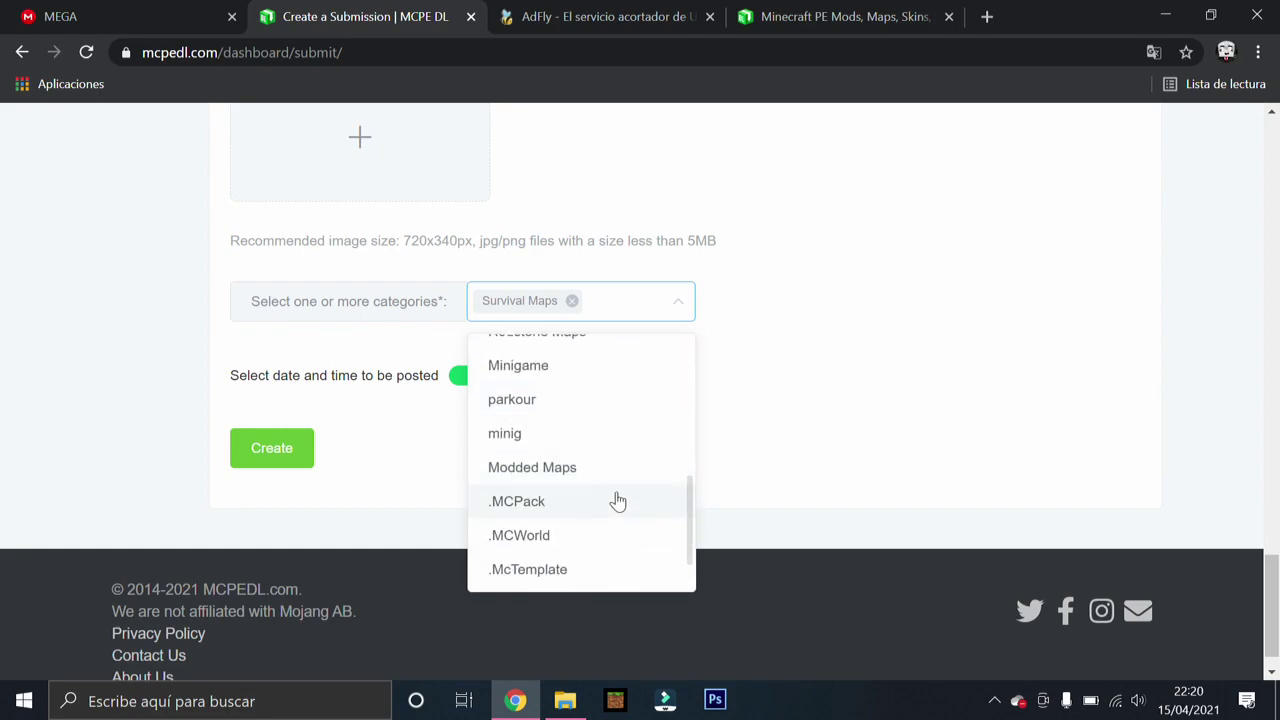
click(600, 401)
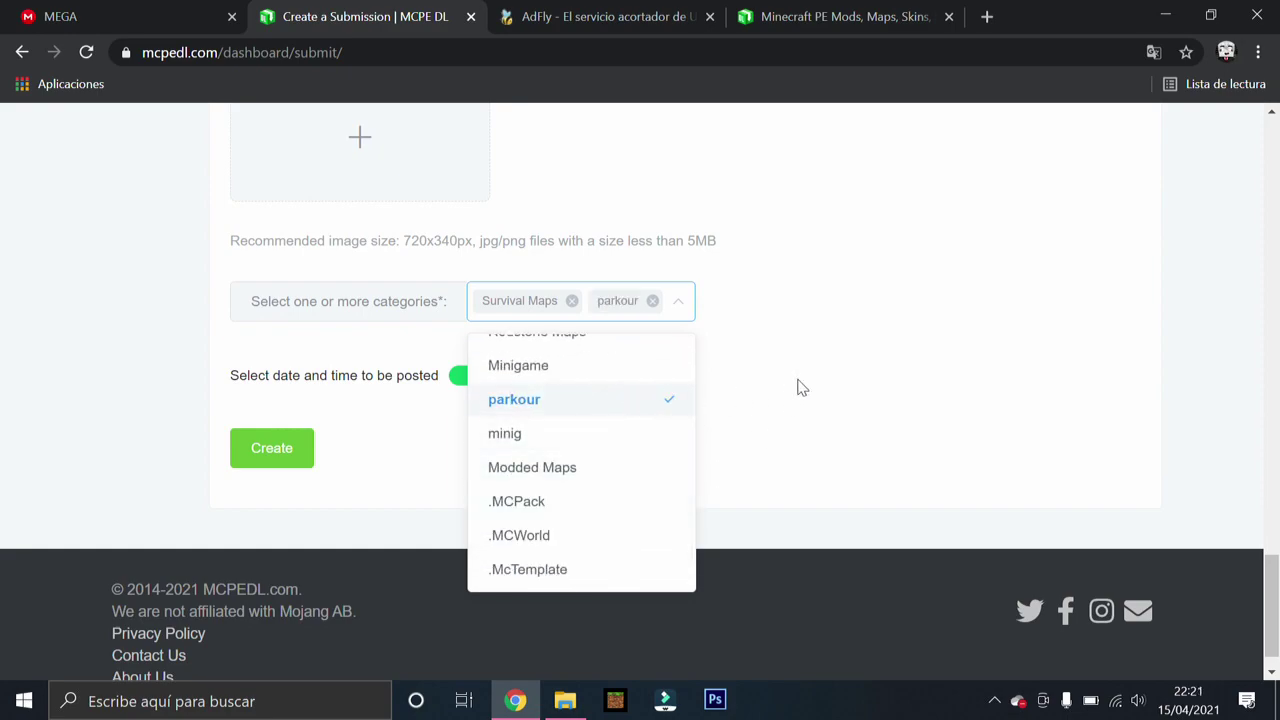
click(594, 514)
scroll(590, 530, up, 2)
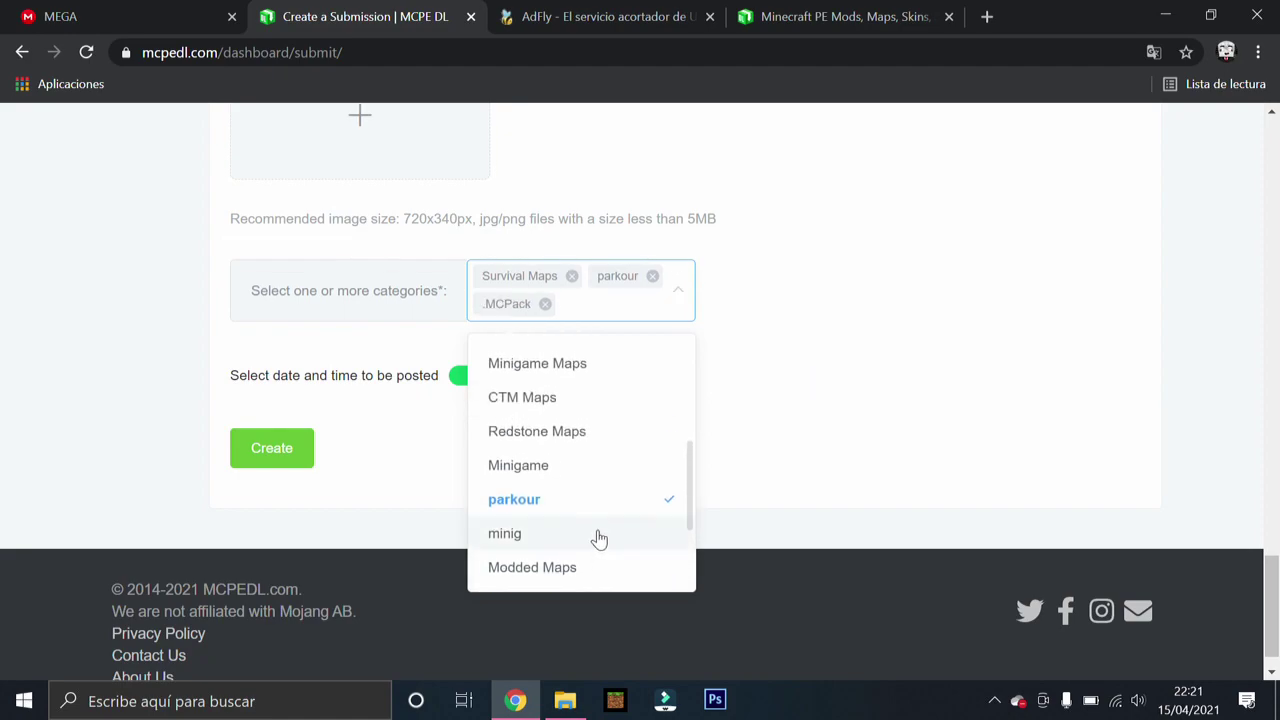
scroll(595, 495, up, 1)
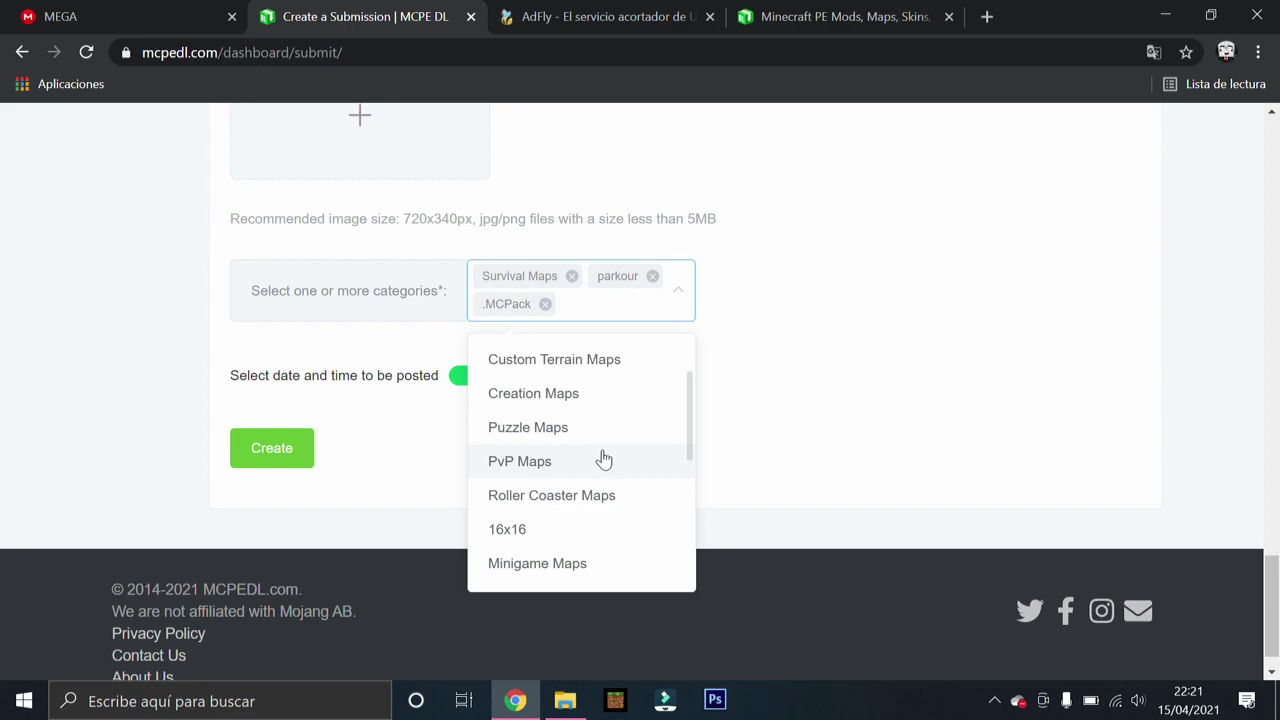
click(604, 458)
scroll(628, 451, up, 1)
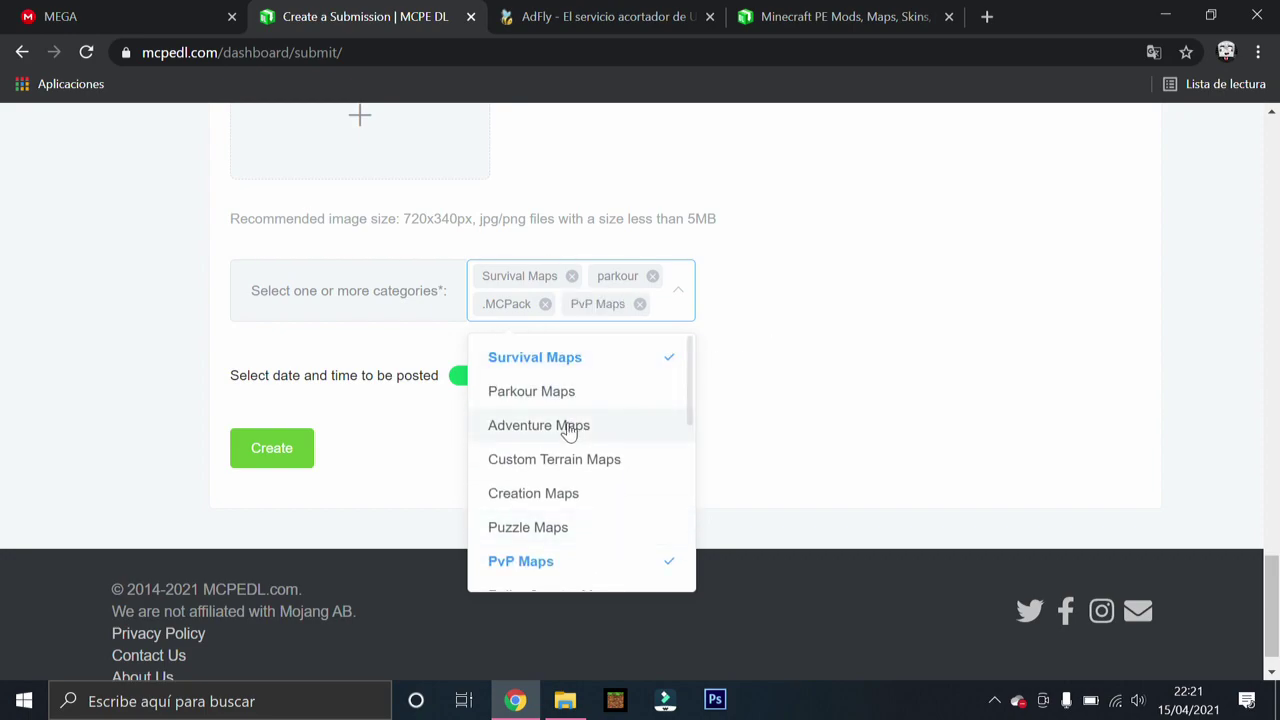
click(750, 394)
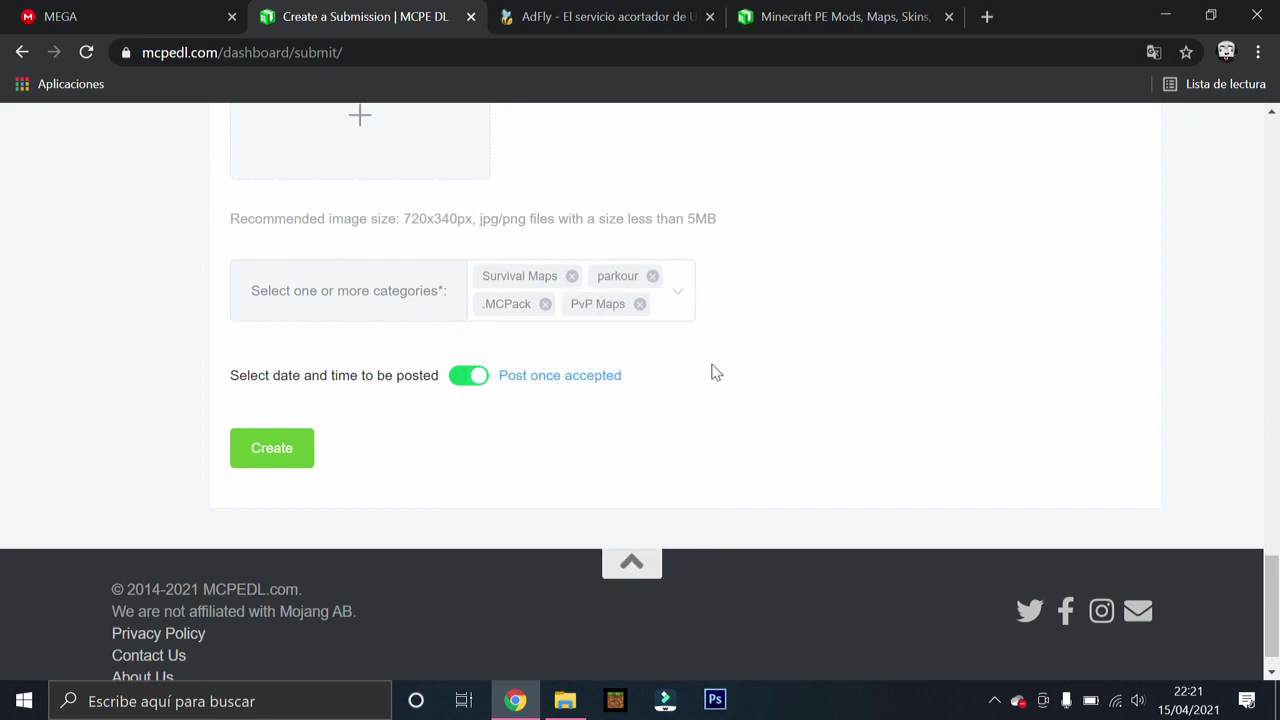
Step: Remove PvP Maps and parkour from the submission's categories and create the submission
click(639, 304)
click(652, 277)
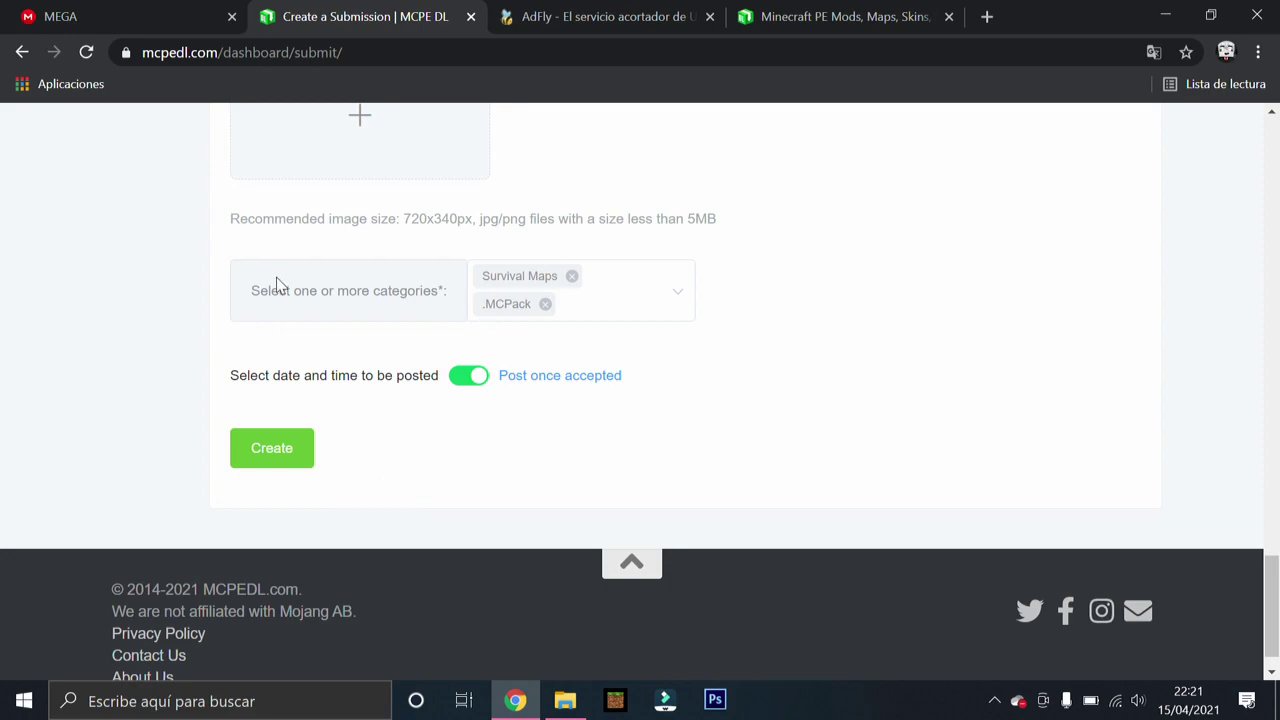
click(265, 449)
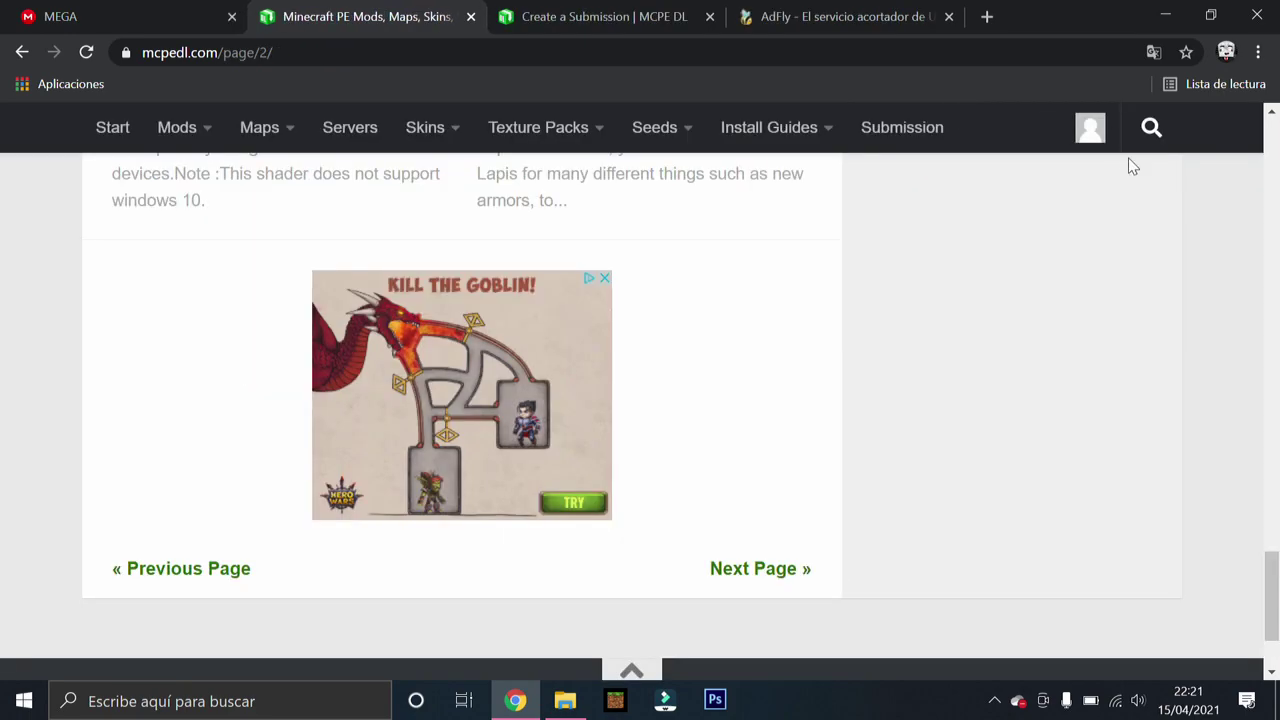
Step: Go to the MCPEDL account profile, close the submission form and open the My Submissions list
click(1099, 142)
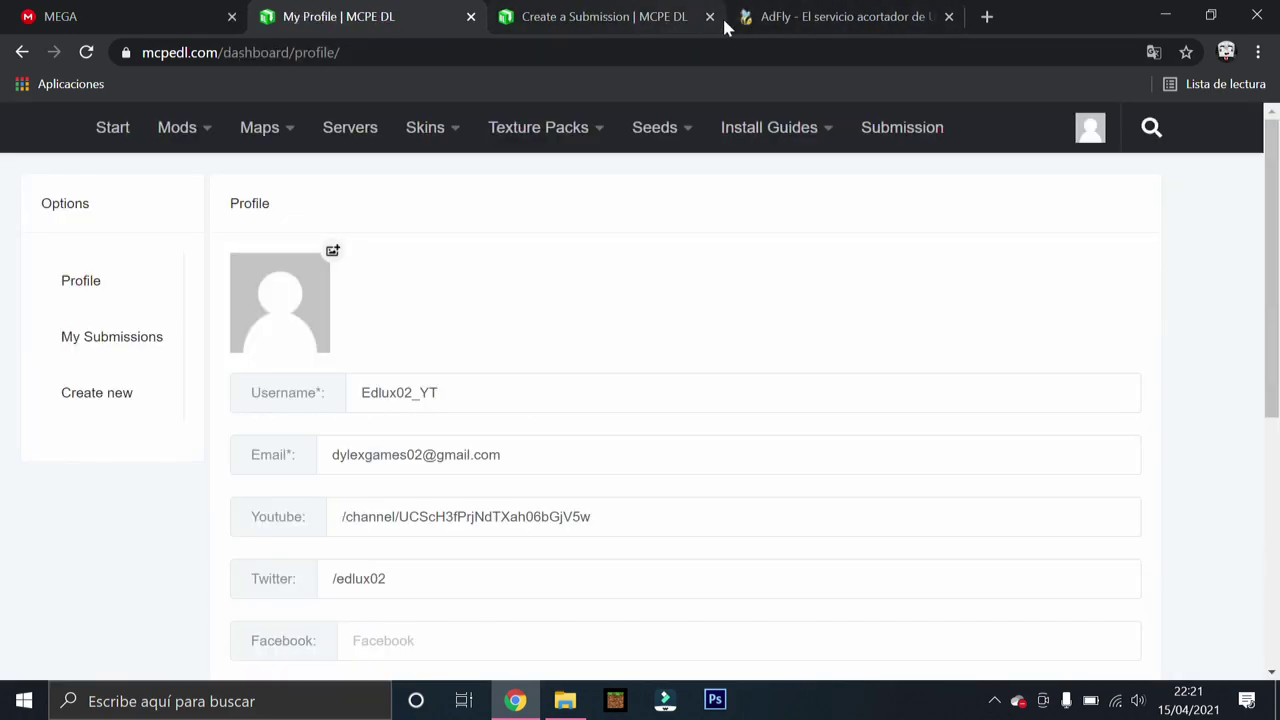
click(709, 17)
click(114, 345)
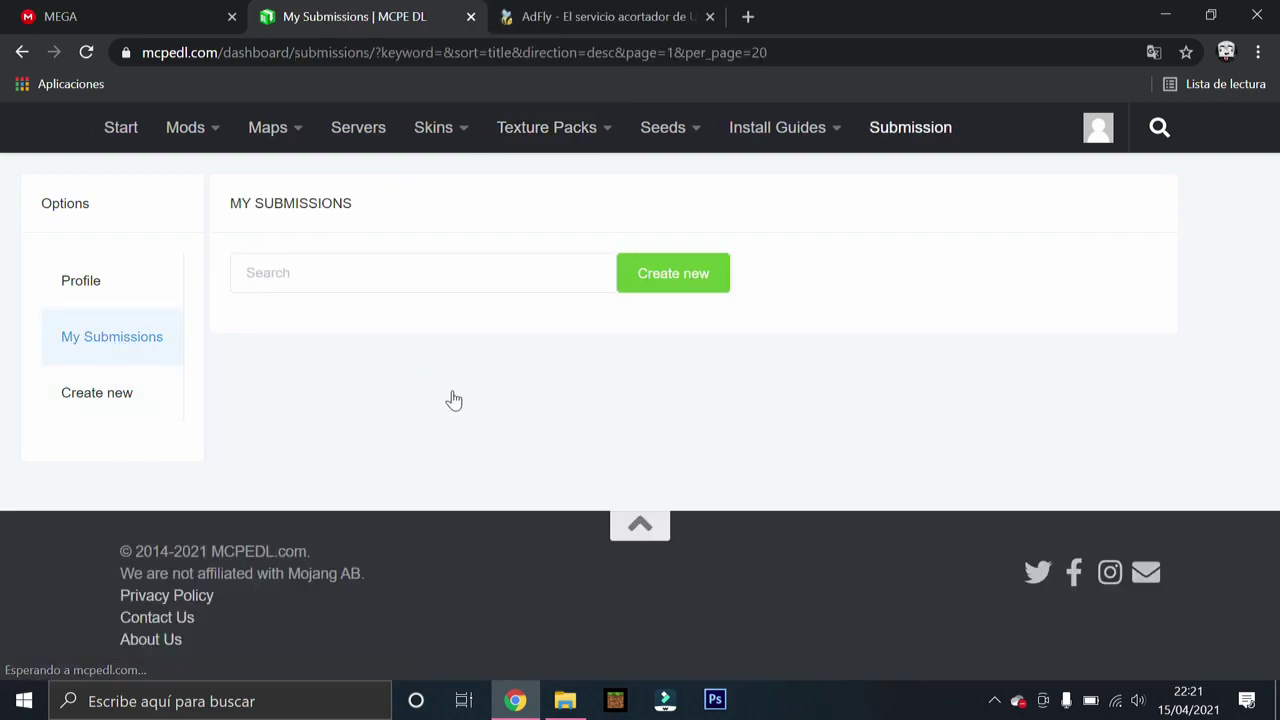
Step: Expand the newly submitted tutorial map in My Submissions, examine its type, status and version details, and collapse it again
click(303, 414)
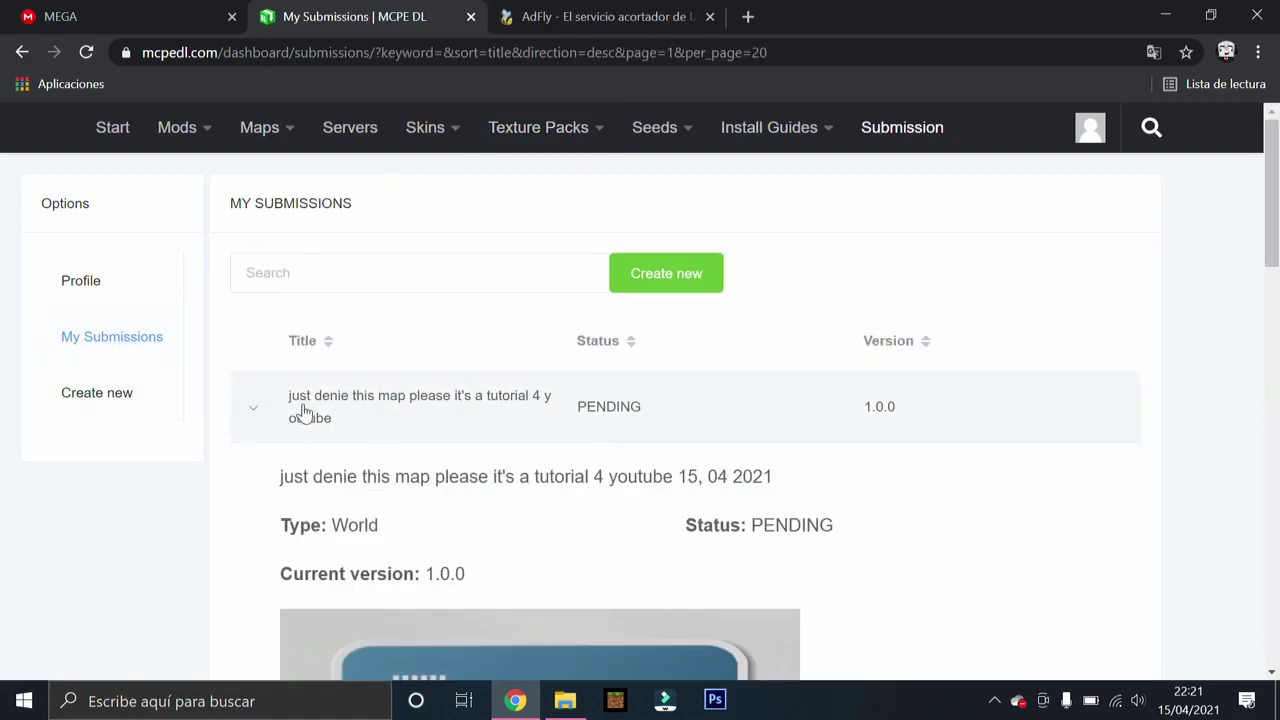
double_click(590, 410)
scroll(651, 451, down, 3)
scroll(371, 343, up, 3)
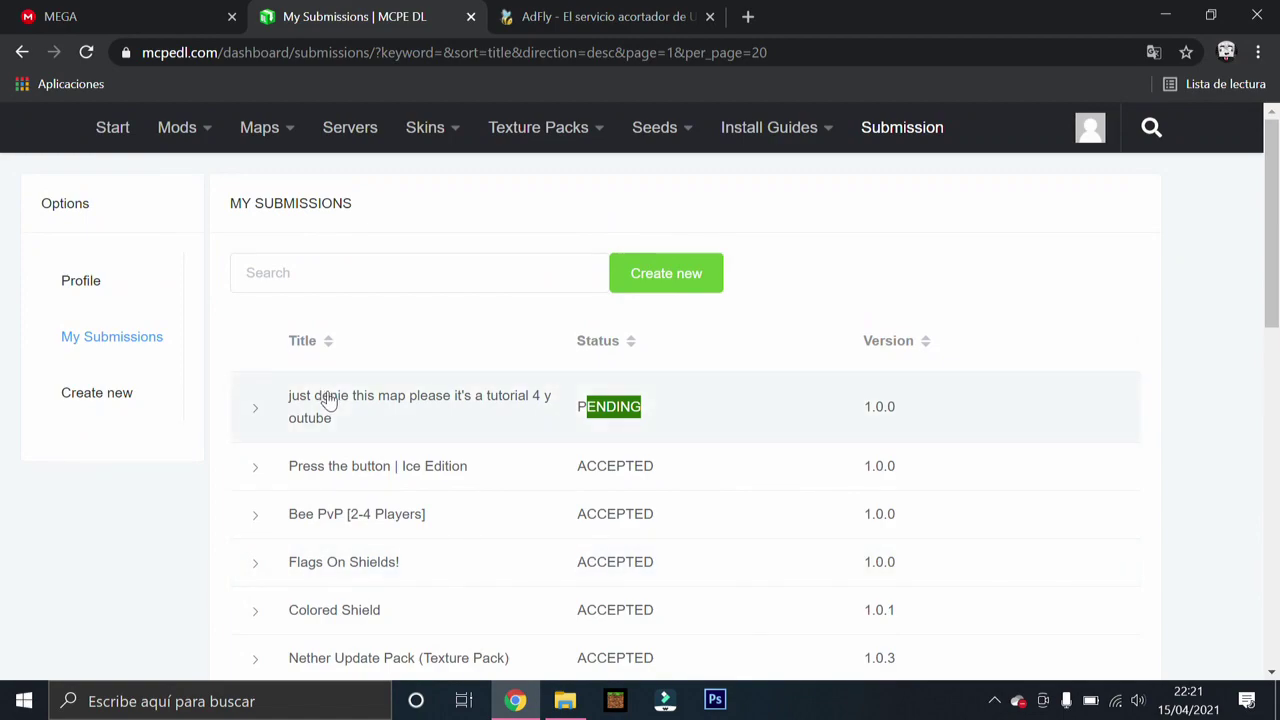
click(282, 428)
scroll(367, 456, down, 1)
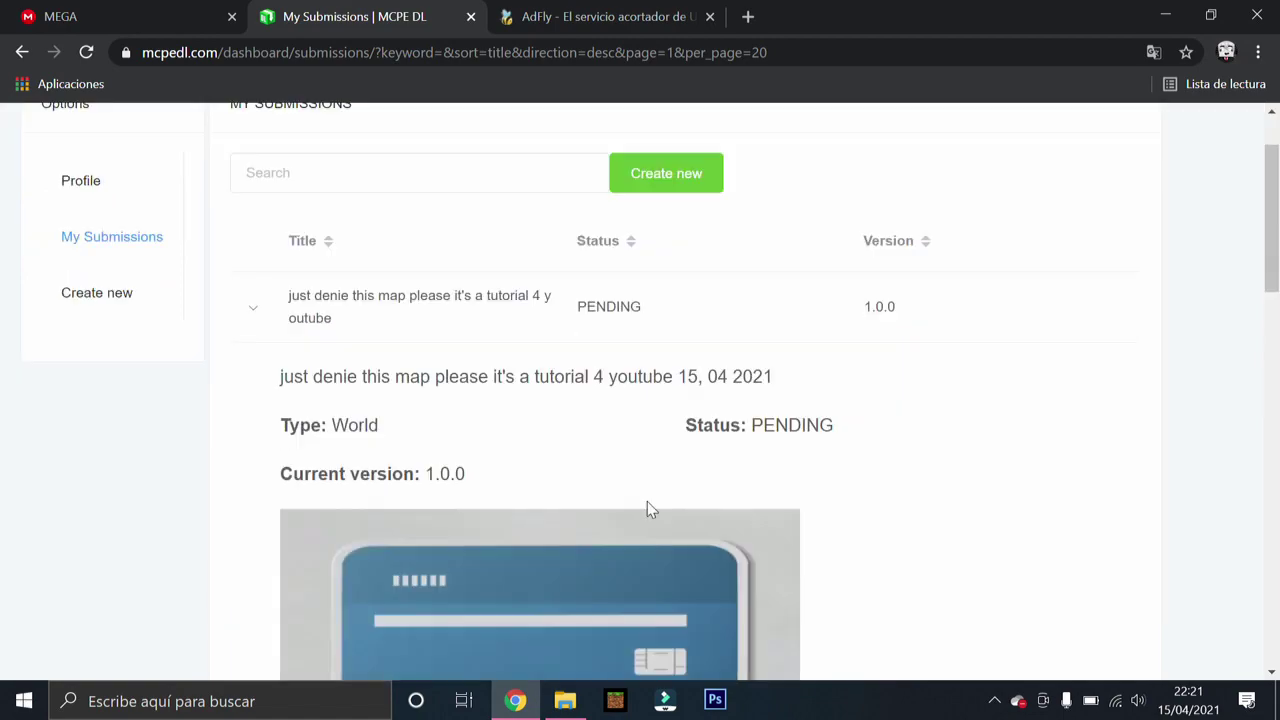
click(256, 310)
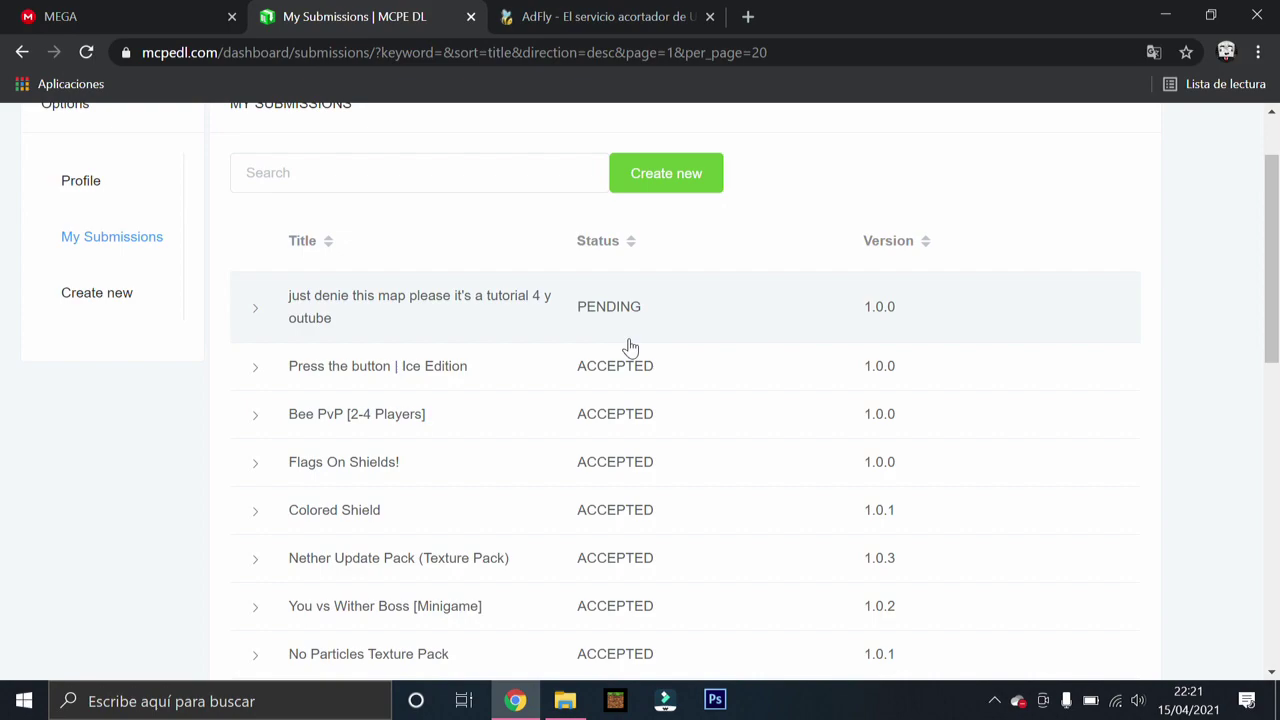
Step: Examine the statuses of the earlier submissions down to the end of the list and return to its beginning
scroll(780, 350, down, 1)
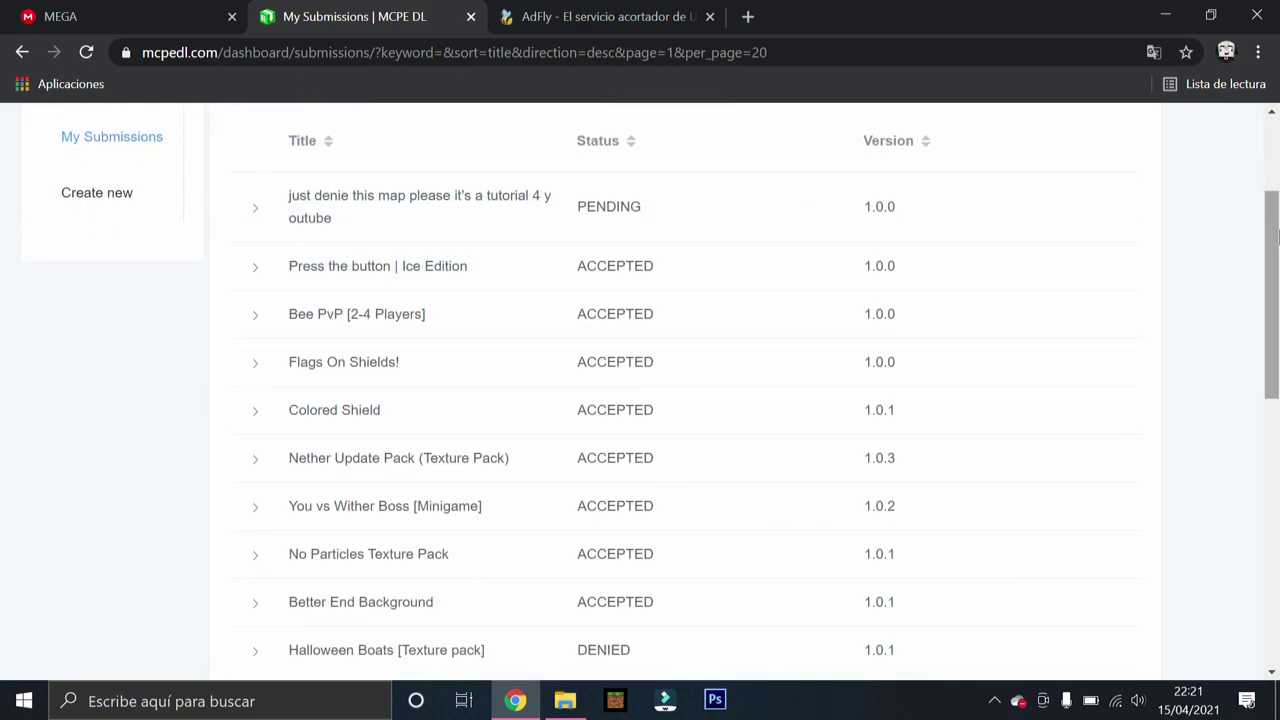
scroll(1276, 233, up, 1)
scroll(1245, 376, down, 3)
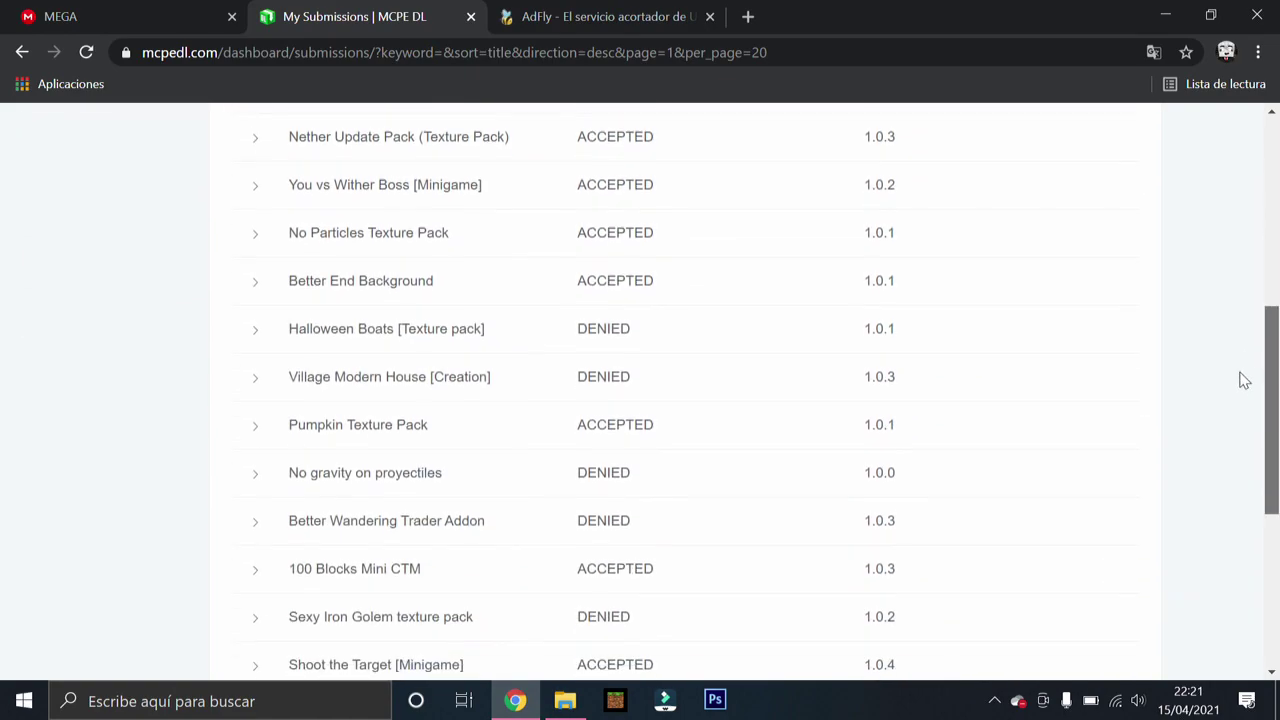
scroll(1240, 400, down, 3)
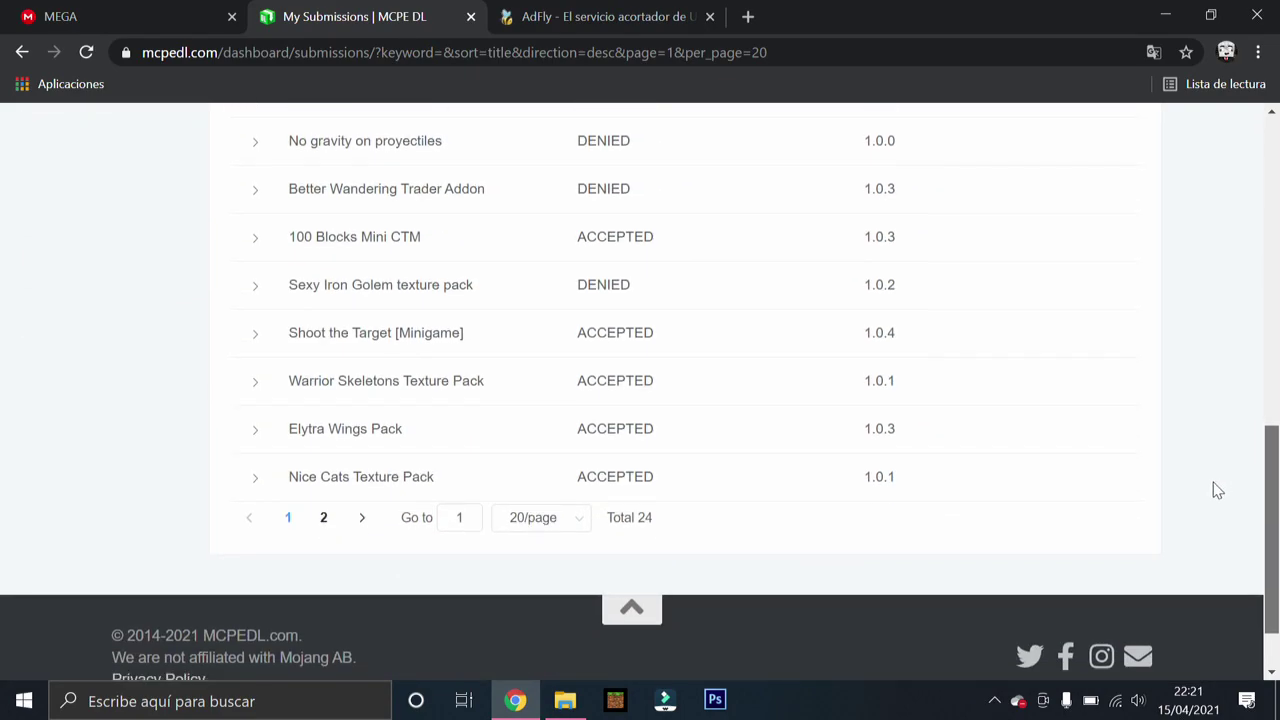
scroll(673, 535, up, 8)
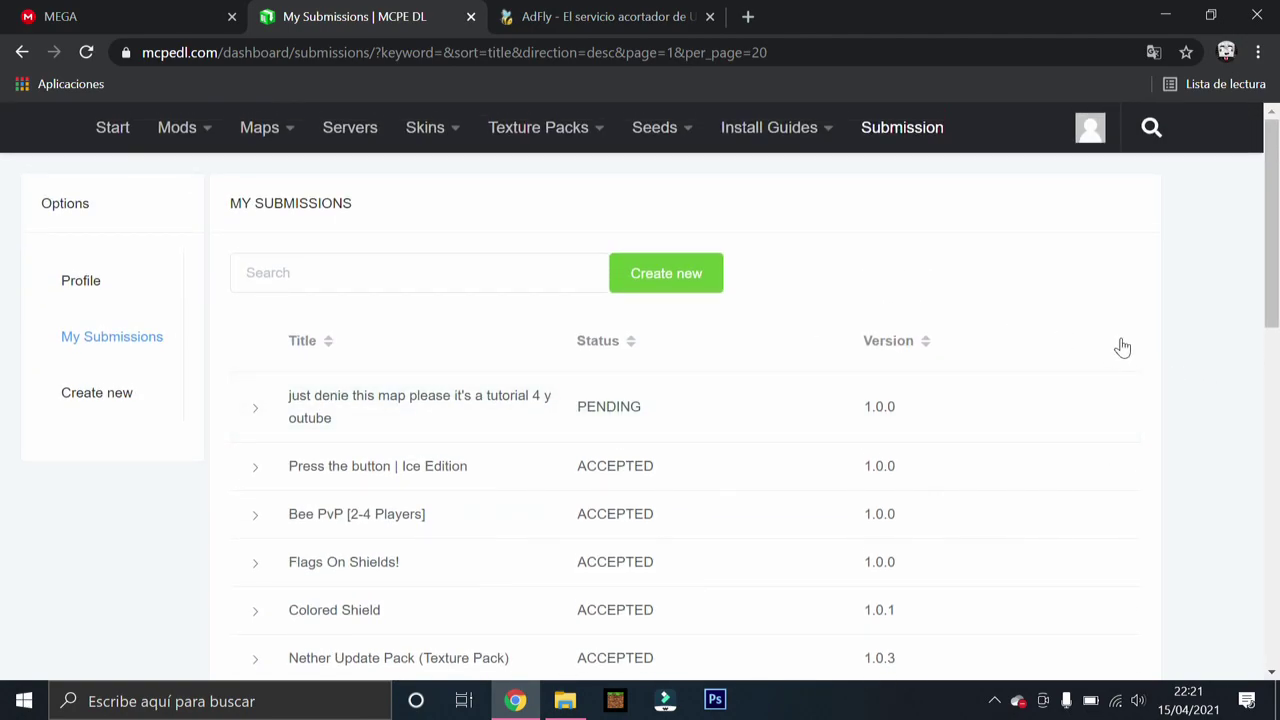
Step: Check the total earnings on the AdFly publisher dashboard and return to the MCPEDL submissions list
click(620, 16)
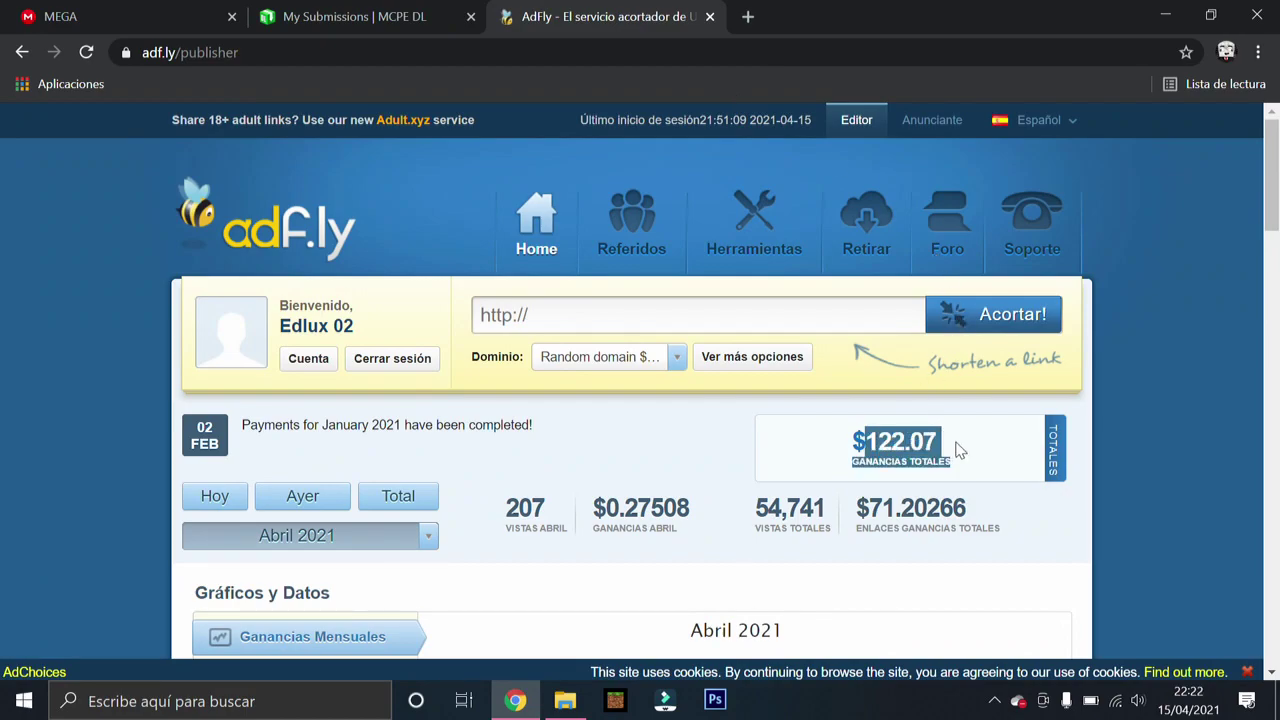
click(395, 10)
scroll(763, 428, up, 10)
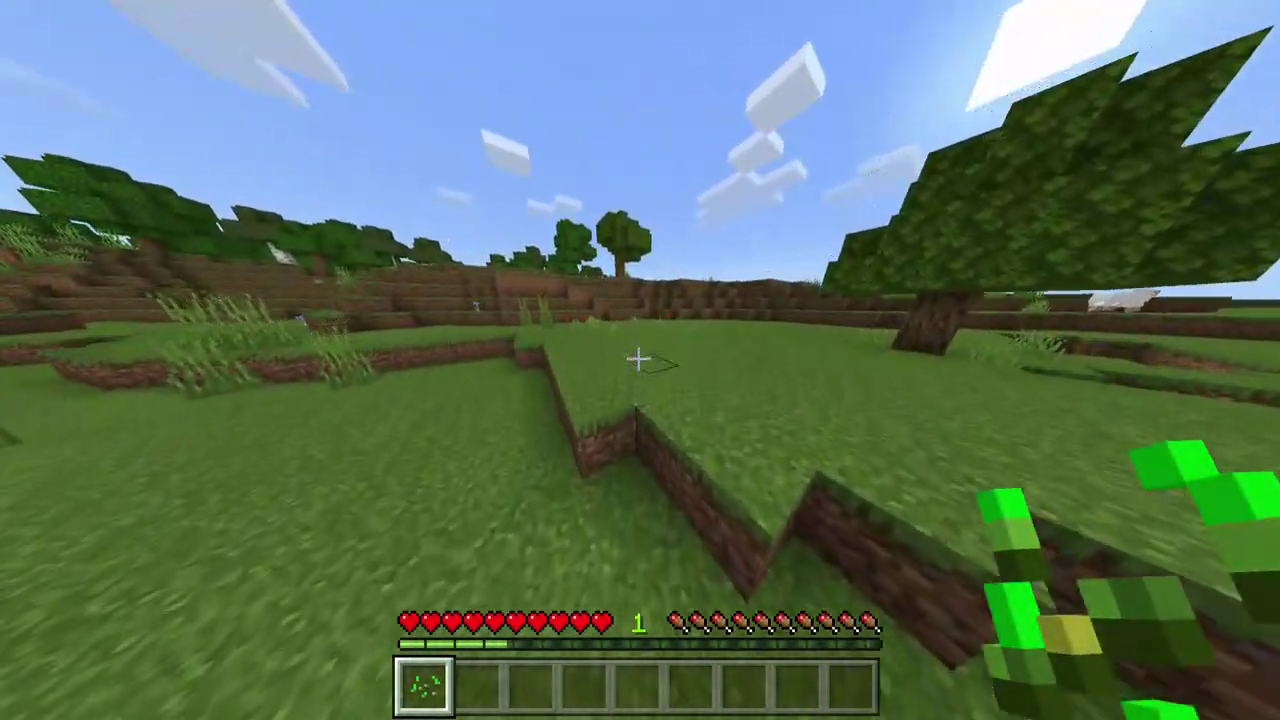
key(q)
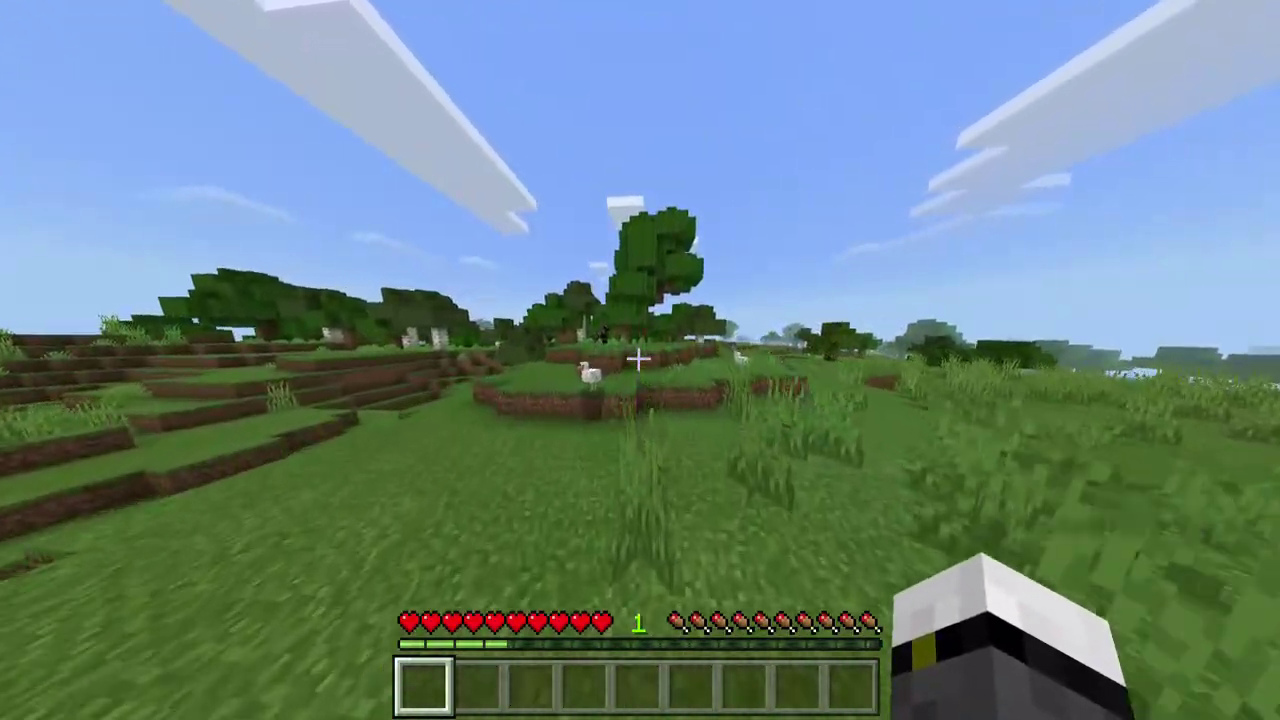
key(F5)
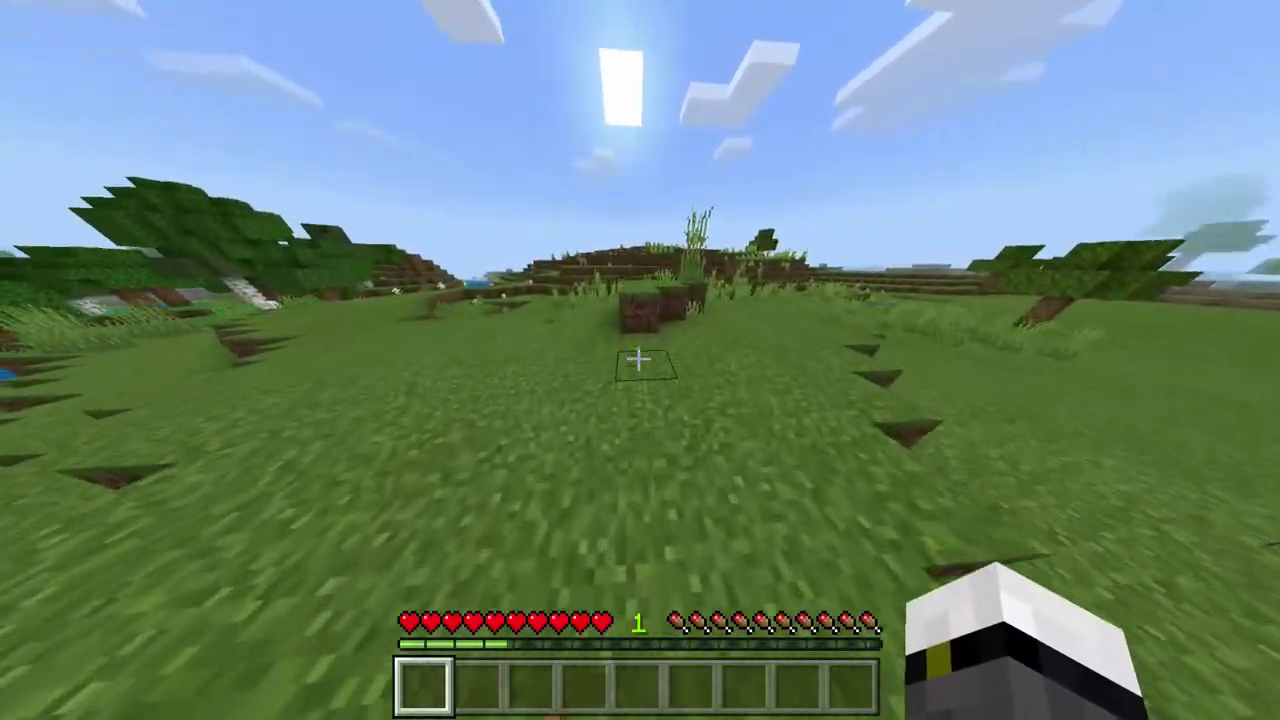
click(638, 358)
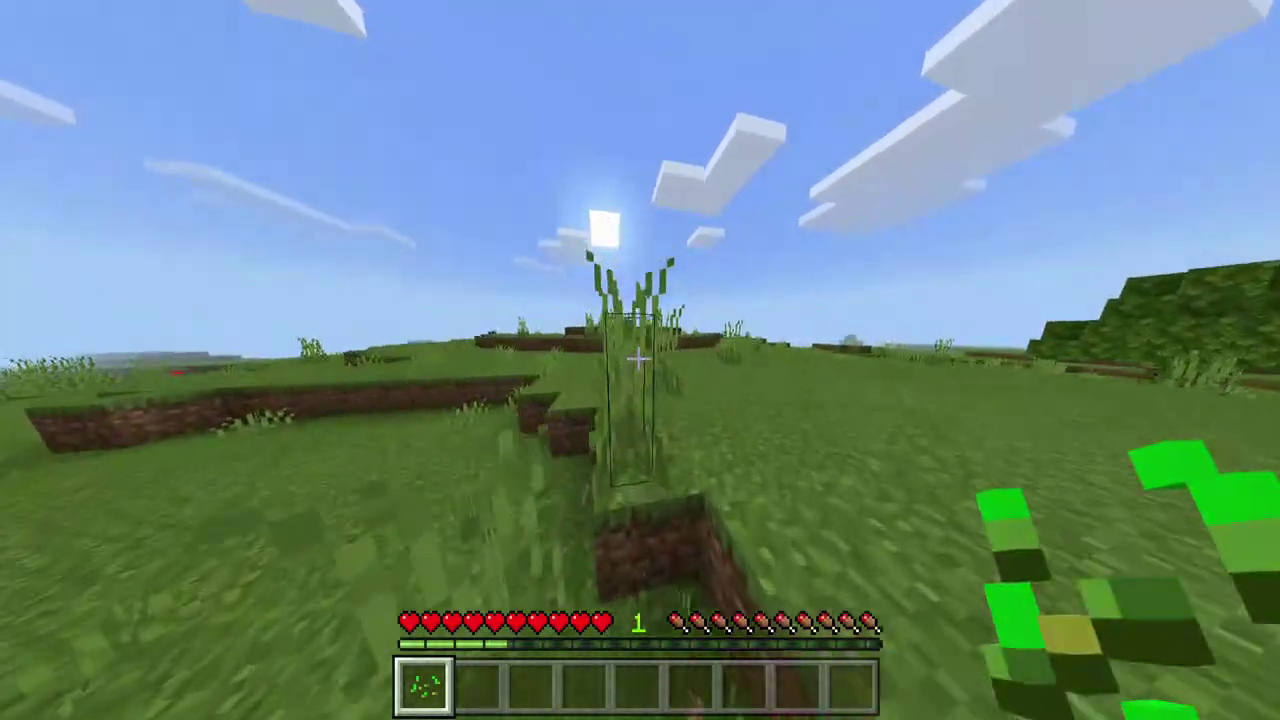
key(2)
key(w)
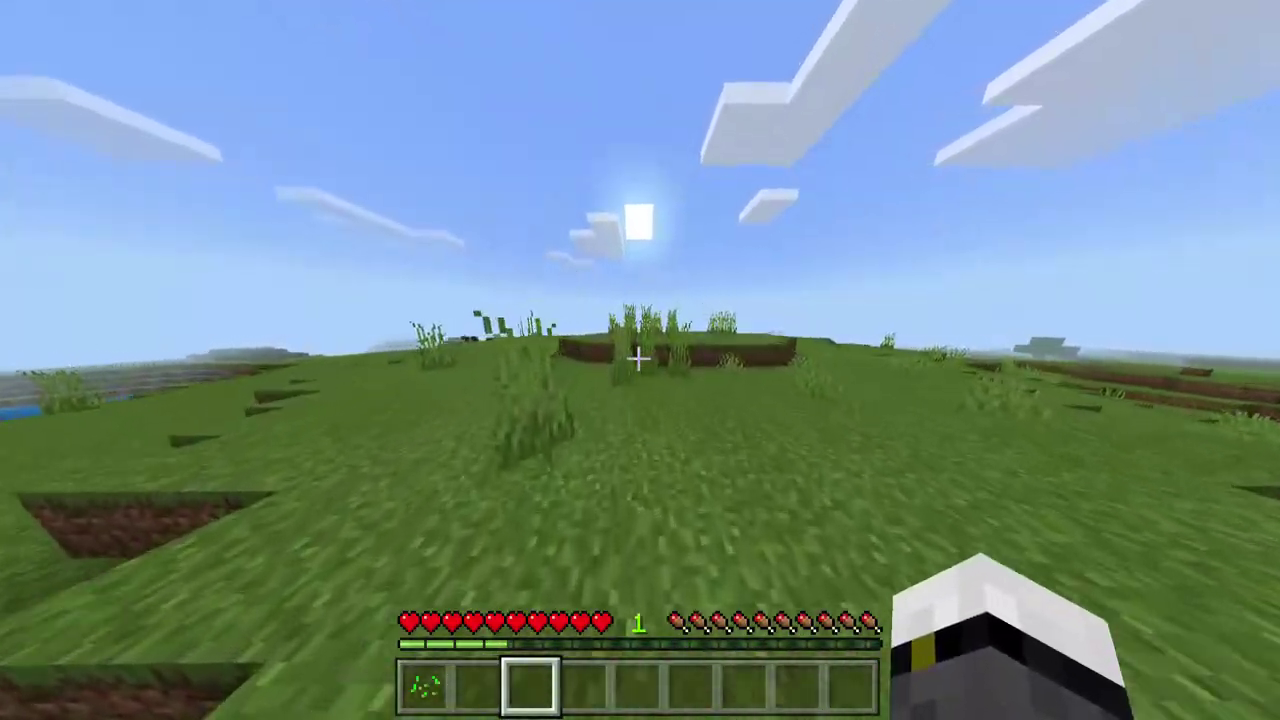
key(5)
key(w)
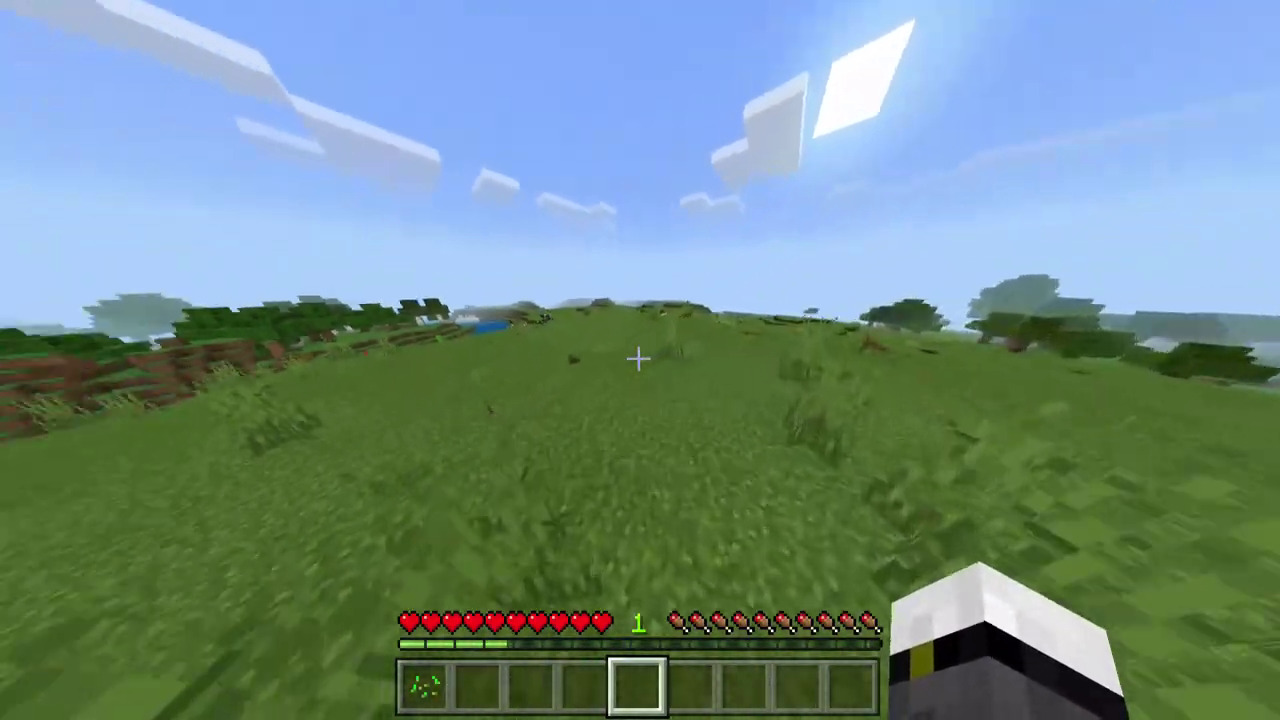
key(F5)
key(F5)
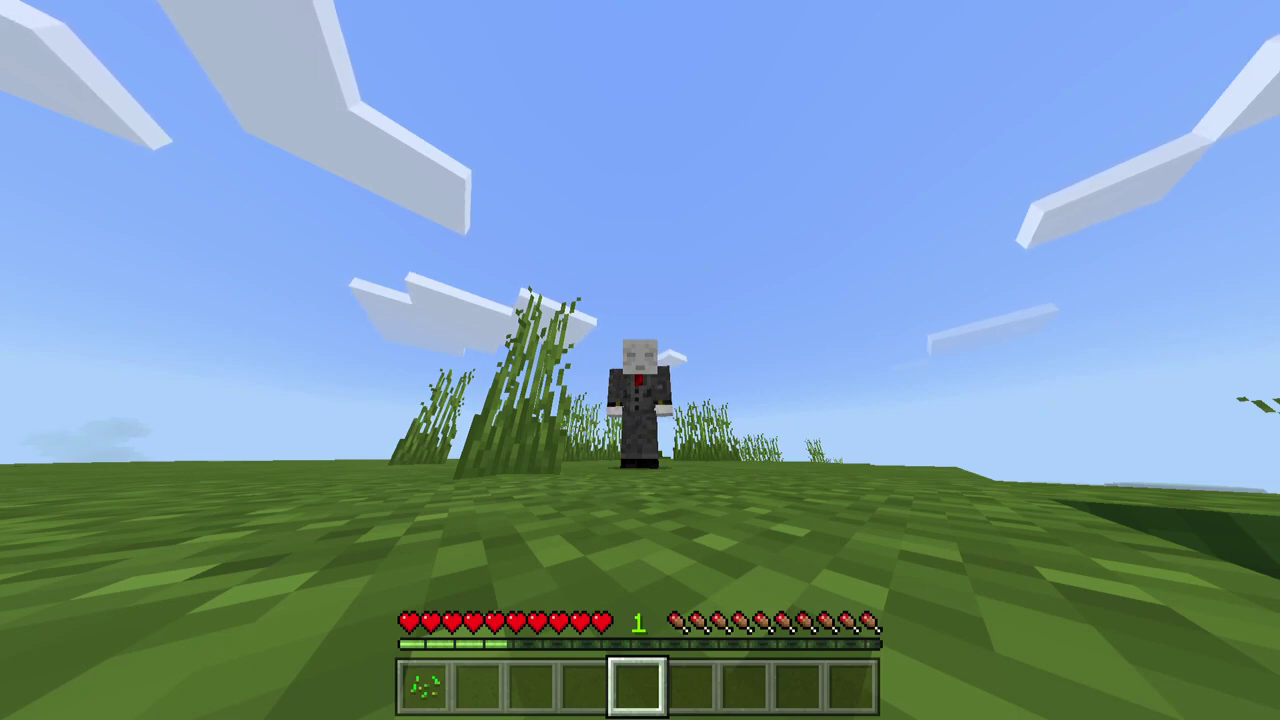
scroll(640, 360, up, 4)
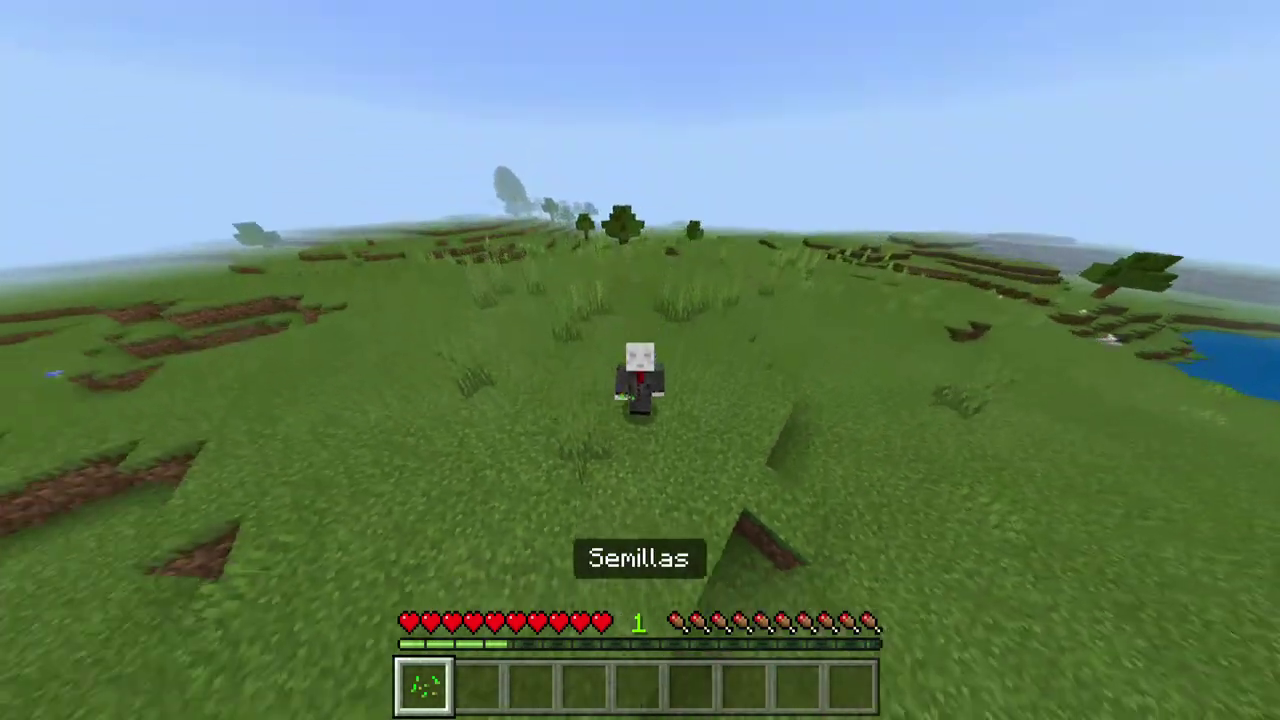
key(s)
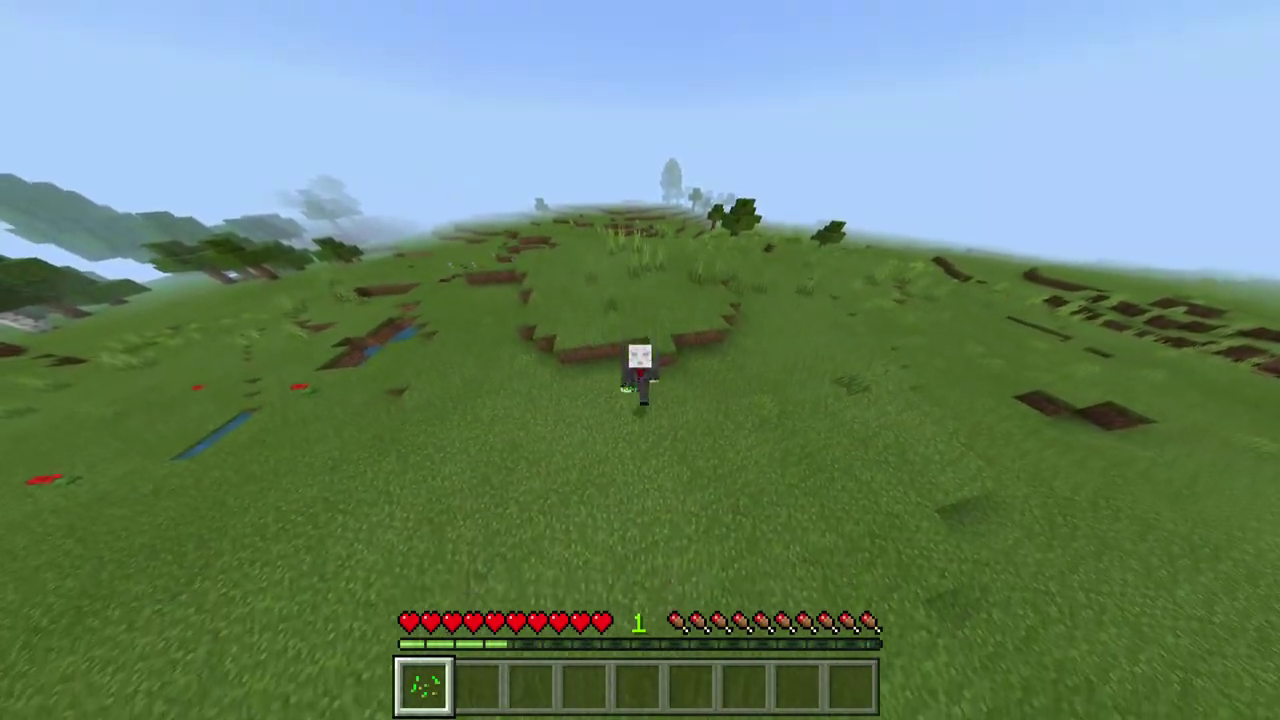
mouse_move(640, 200)
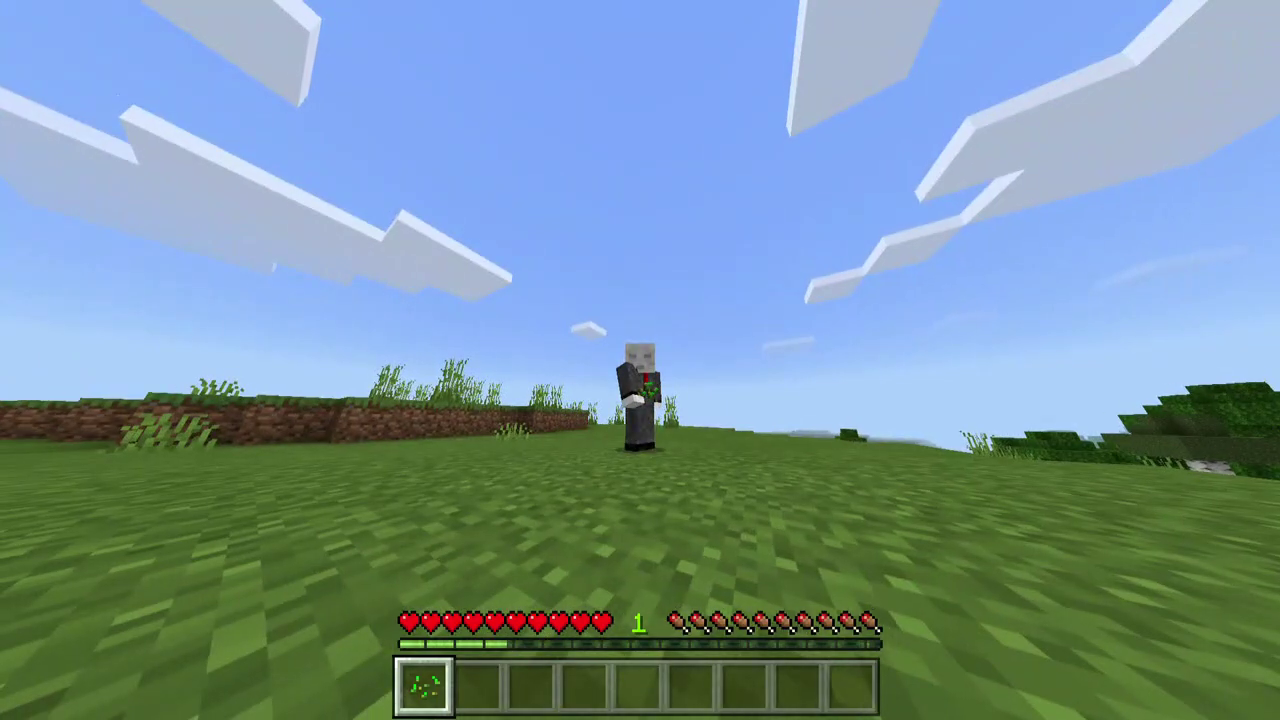
scroll(640, 360, down, 2)
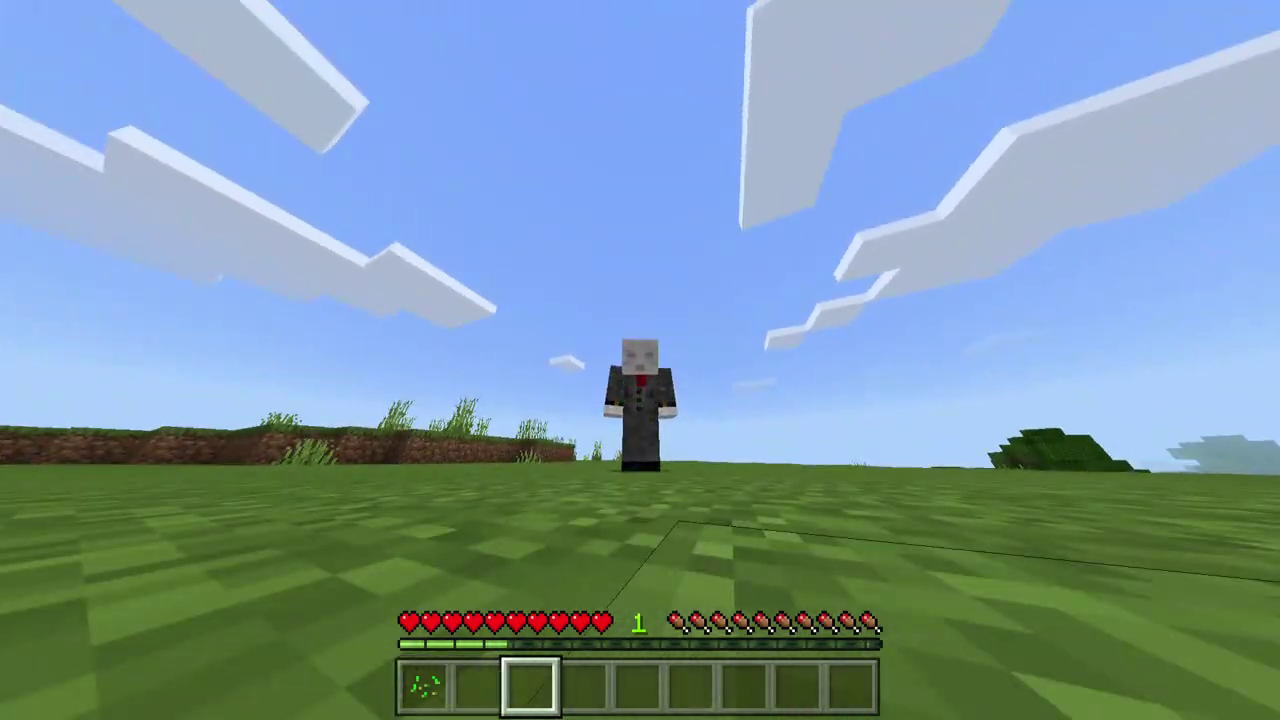